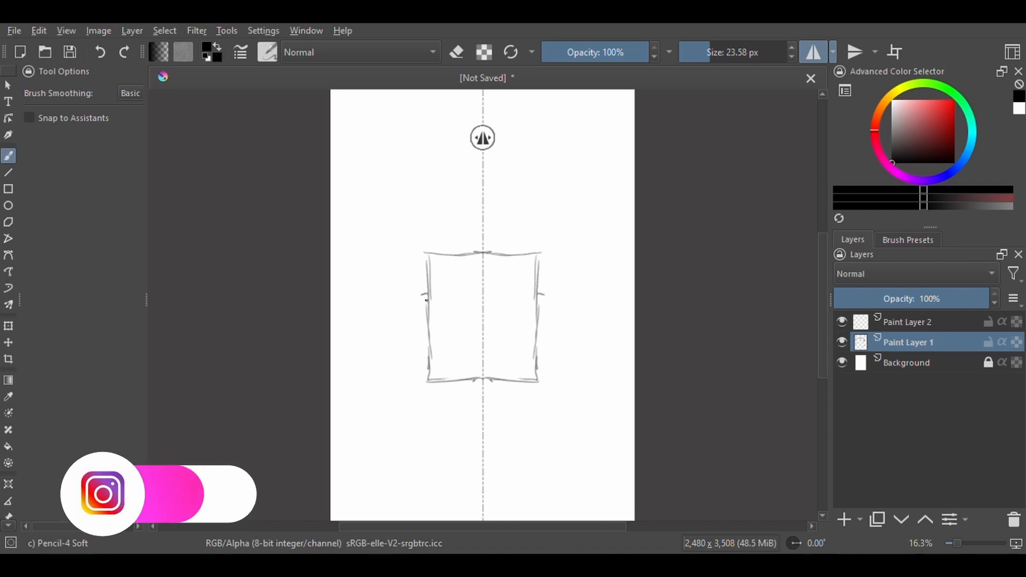
Sketch the mirrored ear boxes and the horizontal facial guide lines across the head block on Paint Layer 1.
{"action": "mouse_move", "coordinate": [417, 315]}
{"action": "left_mouse_down"}
{"action": "mouse_move", "coordinate": [417, 347]}
{"action": "mouse_move", "coordinate": [431, 347]}
{"action": "left_mouse_up"}
{"action": "left_click_drag", "start_coordinate": [416, 293], "coordinate": [496, 291]}
{"action": "left_click_drag", "start_coordinate": [404, 329], "coordinate": [474, 326]}
{"action": "left_click_drag", "start_coordinate": [437, 330], "coordinate": [489, 323]}
{"action": "left_click_drag", "start_coordinate": [405, 362], "coordinate": [453, 358]}
{"action": "left_click_drag", "start_coordinate": [410, 367], "coordinate": [473, 368]}
{"action": "left_click_drag", "start_coordinate": [446, 370], "coordinate": [487, 367]}
Sketch the rounded cranium, the tapered jaw and the two short neck lines of the mirrored head construction.
{"action": "left_click_drag", "start_coordinate": [478, 235], "coordinate": [433, 249]}
{"action": "mouse_move", "coordinate": [441, 242]}
{"action": "left_mouse_down"}
{"action": "mouse_move", "coordinate": [431, 294]}
{"action": "mouse_move", "coordinate": [448, 315]}
{"action": "left_mouse_up"}
{"action": "mouse_move", "coordinate": [437, 306]}
{"action": "left_mouse_down"}
{"action": "mouse_move", "coordinate": [475, 320]}
{"action": "mouse_move", "coordinate": [510, 315]}
{"action": "left_mouse_up"}
{"action": "mouse_move", "coordinate": [429, 307]}
{"action": "left_mouse_down"}
{"action": "mouse_move", "coordinate": [447, 374]}
{"action": "mouse_move", "coordinate": [439, 345]}
{"action": "left_mouse_up"}
{"action": "left_click_drag", "start_coordinate": [444, 360], "coordinate": [509, 405]}
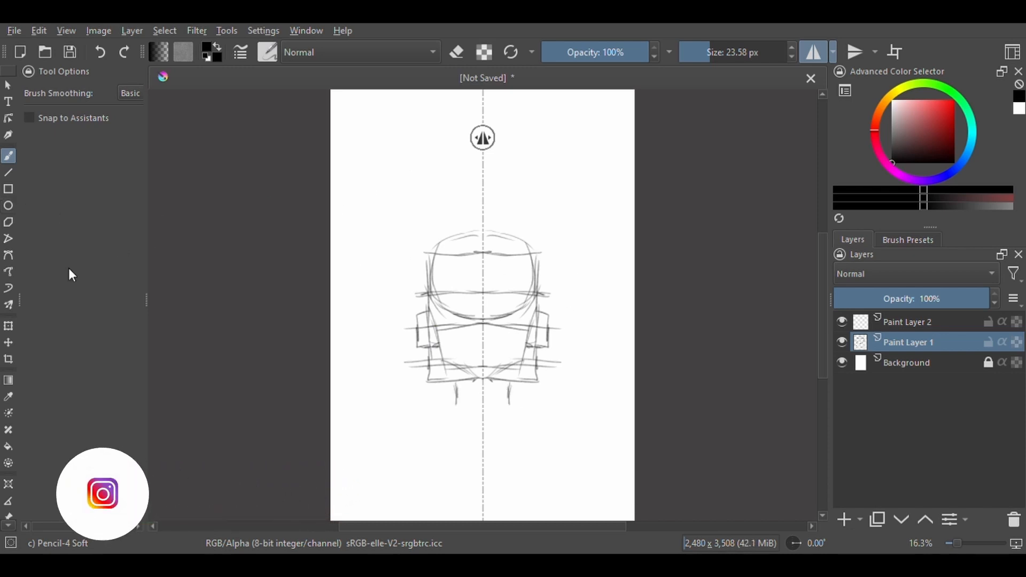
Enlarge the whole head construction with the Transform tool, centre it around the mirror axis and apply it.
{"action": "key", "text": "ctrl+t"}
{"action": "left_click_drag", "start_coordinate": [575, 413], "coordinate": [634, 479]}
{"action": "left_click_drag", "start_coordinate": [551, 415], "coordinate": [522, 441]}
{"action": "left_click_drag", "start_coordinate": [605, 507], "coordinate": [619, 524]}
{"action": "left_click_drag", "start_coordinate": [531, 454], "coordinate": [527, 402]}
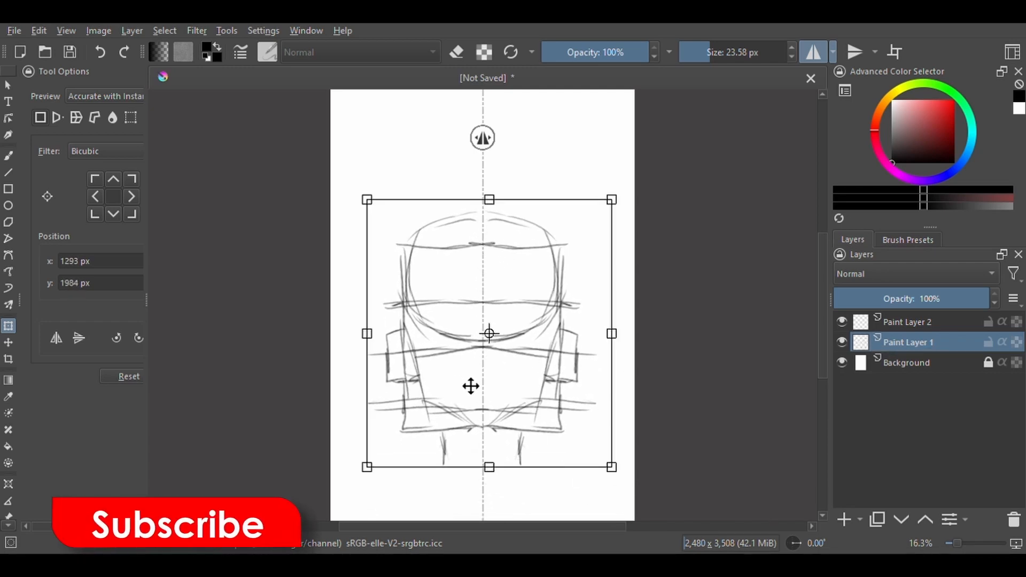
{"action": "key", "text": "b"}
Rename Paint Layer 1 as "basic shapes" and Paint Layer 2 as "sketch".
{"action": "double_click", "coordinate": [893, 343]}
{"action": "type", "text": "basic s"}
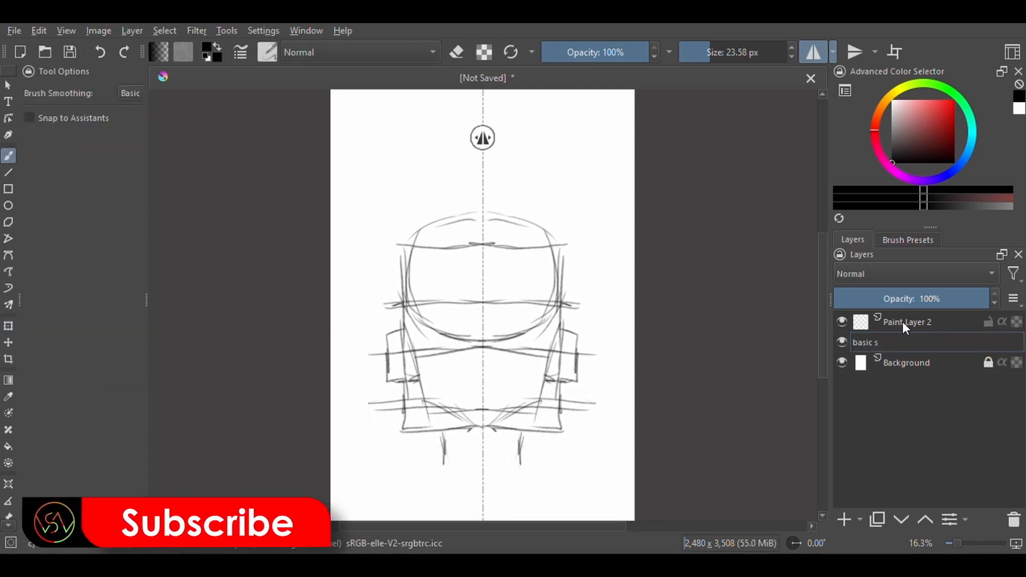
{"action": "type", "text": "gaoeshapes"}
{"action": "key", "text": "Return"}
{"action": "double_click", "coordinate": [903, 322]}
{"action": "type", "text": "sketch"}
{"action": "key", "text": "Return"}
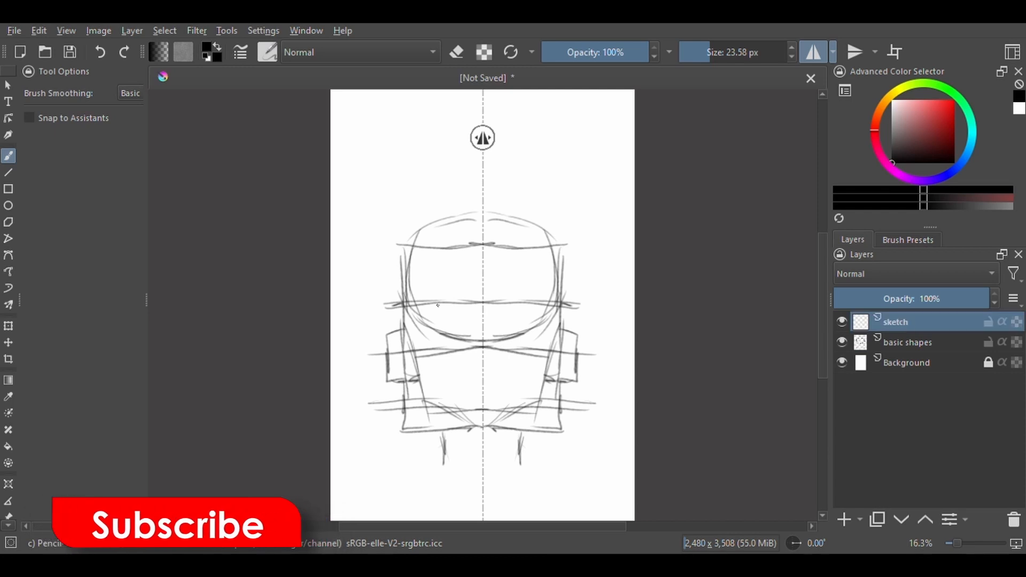
Lower the basic shapes layer's opacity to 54% and sketch the mirrored head outline down to a pointed chin.
{"action": "left_click", "coordinate": [906, 342]}
{"action": "left_click", "coordinate": [918, 299]}
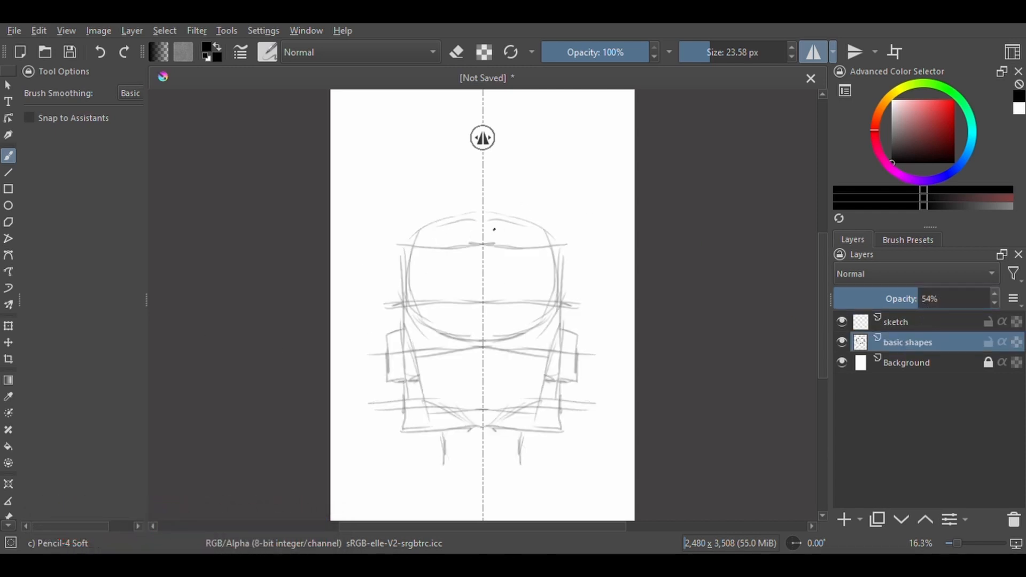
{"action": "mouse_move", "coordinate": [480, 212]}
{"action": "left_mouse_down"}
{"action": "mouse_move", "coordinate": [424, 228]}
{"action": "mouse_move", "coordinate": [462, 219]}
{"action": "mouse_move", "coordinate": [409, 340]}
{"action": "mouse_move", "coordinate": [405, 270]}
{"action": "mouse_move", "coordinate": [418, 239]}
{"action": "mouse_move", "coordinate": [403, 305]}
{"action": "mouse_move", "coordinate": [419, 388]}
{"action": "mouse_move", "coordinate": [468, 428]}
{"action": "left_mouse_up"}
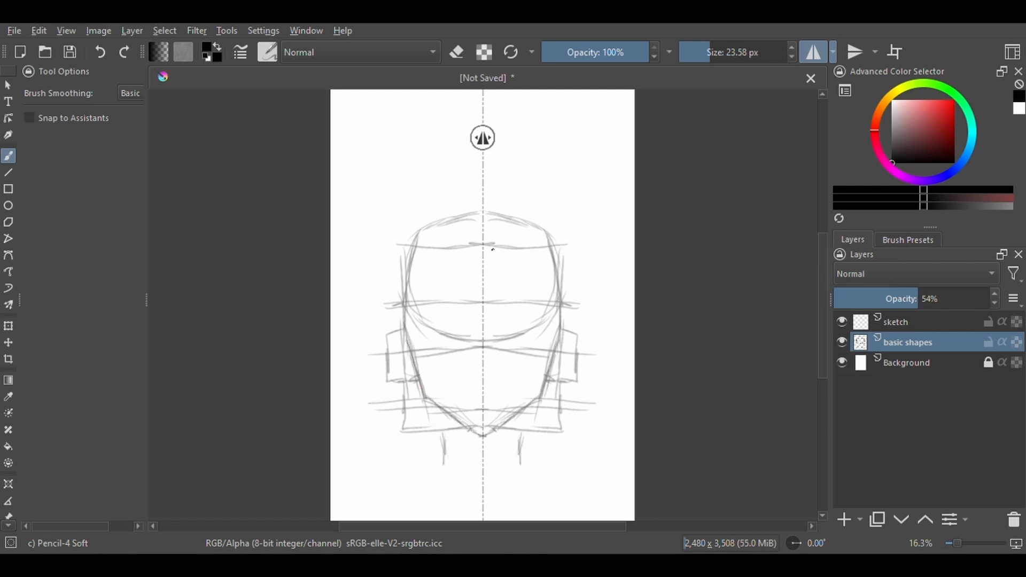
Turn off horizontal mirroring and sketch the swept hair with its upturned right tip and curved fringe.
{"action": "left_click", "coordinate": [815, 56]}
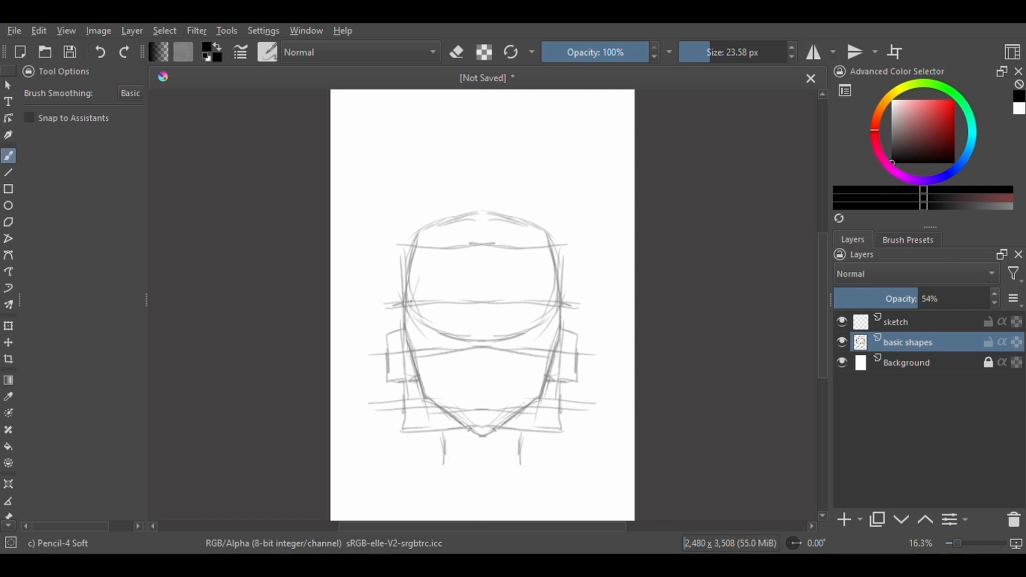
{"action": "mouse_move", "coordinate": [411, 302]}
{"action": "left_mouse_down"}
{"action": "mouse_move", "coordinate": [411, 326]}
{"action": "mouse_move", "coordinate": [425, 263]}
{"action": "mouse_move", "coordinate": [503, 263]}
{"action": "mouse_move", "coordinate": [531, 251]}
{"action": "mouse_move", "coordinate": [552, 225]}
{"action": "mouse_move", "coordinate": [564, 178]}
{"action": "left_mouse_up"}
{"action": "left_click_drag", "start_coordinate": [563, 179], "coordinate": [432, 207]}
{"action": "mouse_move", "coordinate": [450, 209]}
{"action": "left_mouse_down"}
{"action": "mouse_move", "coordinate": [512, 199]}
{"action": "mouse_move", "coordinate": [569, 173]}
{"action": "left_mouse_up"}
{"action": "left_click_drag", "start_coordinate": [564, 177], "coordinate": [552, 212]}
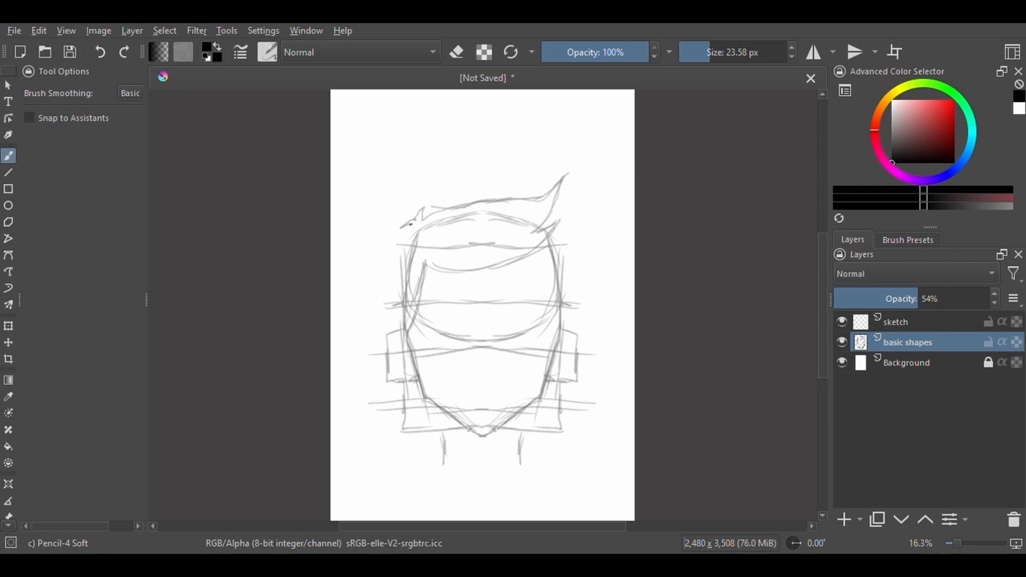
Sketch the side hair down to both ears, the rounded ears and a loose lock beside the neck.
{"action": "left_click_drag", "start_coordinate": [412, 224], "coordinate": [409, 310]}
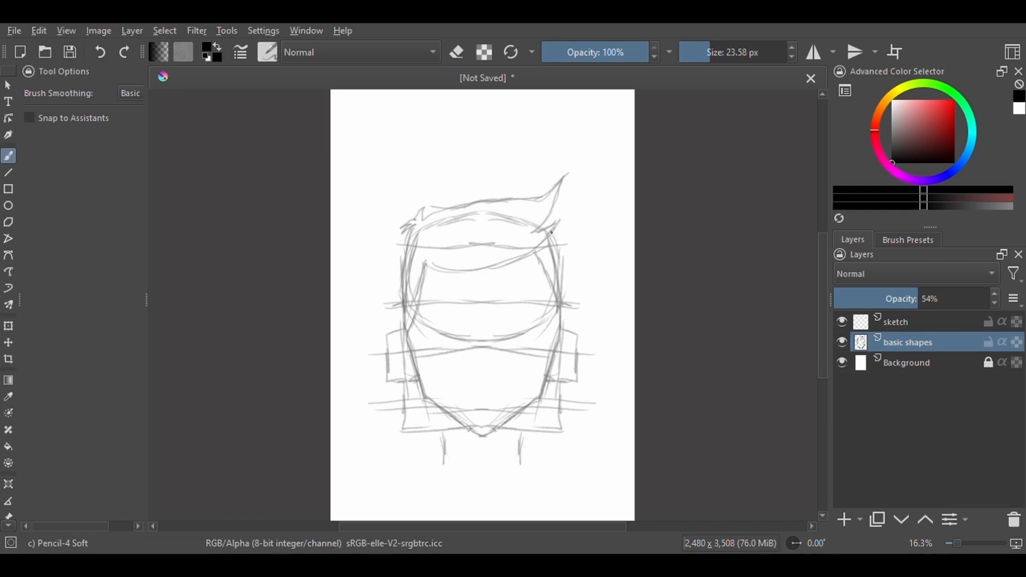
{"action": "left_click_drag", "start_coordinate": [553, 242], "coordinate": [562, 303]}
{"action": "left_click_drag", "start_coordinate": [465, 271], "coordinate": [556, 229]}
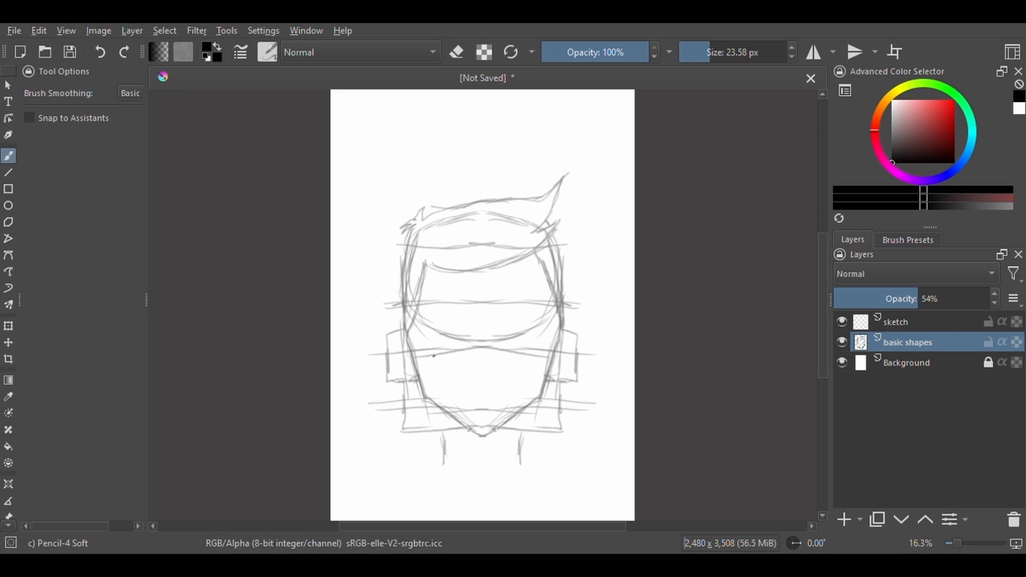
{"action": "left_click_drag", "start_coordinate": [415, 384], "coordinate": [426, 445]}
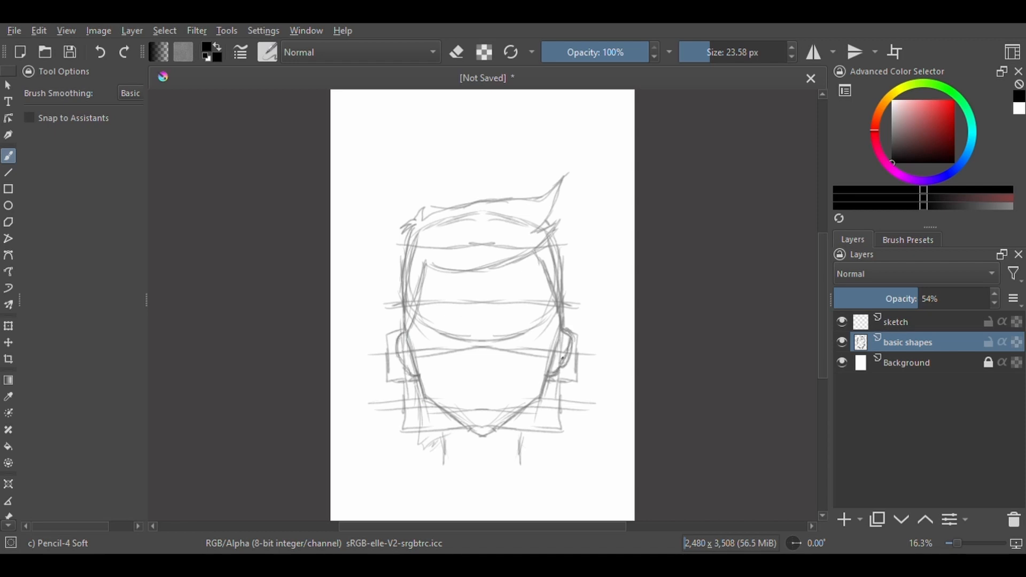
Turn horizontal mirroring back on and sketch the nose with its bridge, nostrils and pointed tip.
{"action": "left_click", "coordinate": [814, 51]}
{"action": "scroll", "coordinate": [531, 403], "scroll_direction": "up", "scroll_amount": 2}
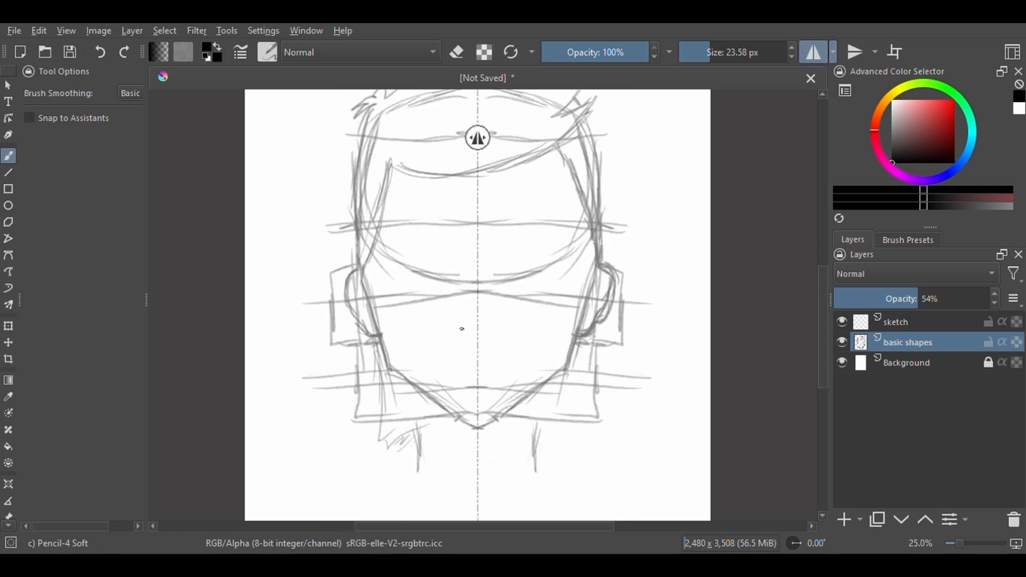
{"action": "left_click_drag", "start_coordinate": [464, 255], "coordinate": [463, 317]}
{"action": "key", "text": "ctrl+z"}
{"action": "mouse_move", "coordinate": [468, 267]}
{"action": "left_mouse_down"}
{"action": "mouse_move", "coordinate": [460, 322]}
{"action": "mouse_move", "coordinate": [469, 343]}
{"action": "left_mouse_up"}
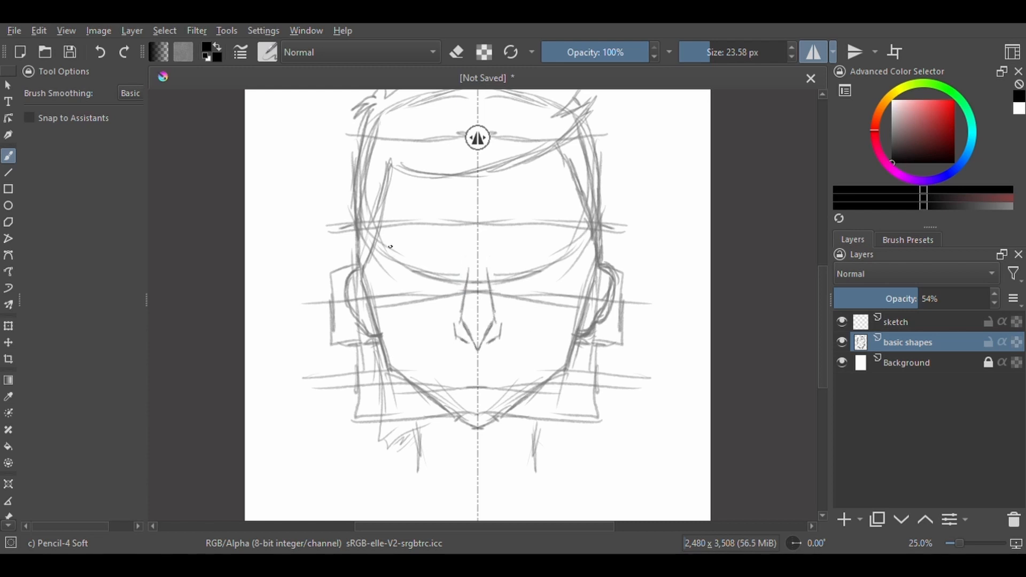
Sketch the mirrored eye outlines around the eye line, cleaning up strokes with the eraser.
{"action": "mouse_move", "coordinate": [395, 260]}
{"action": "left_mouse_down"}
{"action": "mouse_move", "coordinate": [428, 243]}
{"action": "mouse_move", "coordinate": [450, 267]}
{"action": "mouse_move", "coordinate": [404, 276]}
{"action": "mouse_move", "coordinate": [443, 278]}
{"action": "mouse_move", "coordinate": [442, 290]}
{"action": "mouse_move", "coordinate": [418, 274]}
{"action": "mouse_move", "coordinate": [431, 276]}
{"action": "left_mouse_up"}
{"action": "key", "text": "e"}
{"action": "right_click", "coordinate": [421, 279]}
{"action": "left_click", "coordinate": [428, 175]}
{"action": "right_click", "coordinate": [447, 299]}
{"action": "left_click", "coordinate": [356, 266]}
{"action": "key", "text": "e"}
Sketch the rectangular hatched eyebrows and the lower eyelid lines, undoing the unwanted strokes.
{"action": "mouse_move", "coordinate": [393, 220]}
{"action": "left_mouse_down"}
{"action": "mouse_move", "coordinate": [396, 231]}
{"action": "mouse_move", "coordinate": [442, 223]}
{"action": "left_mouse_up"}
{"action": "left_click_drag", "start_coordinate": [394, 221], "coordinate": [452, 213]}
{"action": "left_click_drag", "start_coordinate": [451, 212], "coordinate": [428, 226]}
{"action": "left_click_drag", "start_coordinate": [398, 277], "coordinate": [441, 278]}
{"action": "mouse_move", "coordinate": [392, 260]}
{"action": "left_mouse_down"}
{"action": "mouse_move", "coordinate": [440, 253]}
{"action": "mouse_move", "coordinate": [423, 261]}
{"action": "left_mouse_up"}
{"action": "mouse_move", "coordinate": [397, 229]}
{"action": "left_mouse_down"}
{"action": "mouse_move", "coordinate": [443, 218]}
{"action": "mouse_move", "coordinate": [425, 261]}
{"action": "mouse_move", "coordinate": [411, 218]}
{"action": "mouse_move", "coordinate": [445, 216]}
{"action": "left_mouse_up"}
{"action": "key", "text": "ctrl+z"}
{"action": "key", "text": "ctrl+z"}
{"action": "key", "text": "ctrl+z"}
{"action": "key", "text": "ctrl+z"}
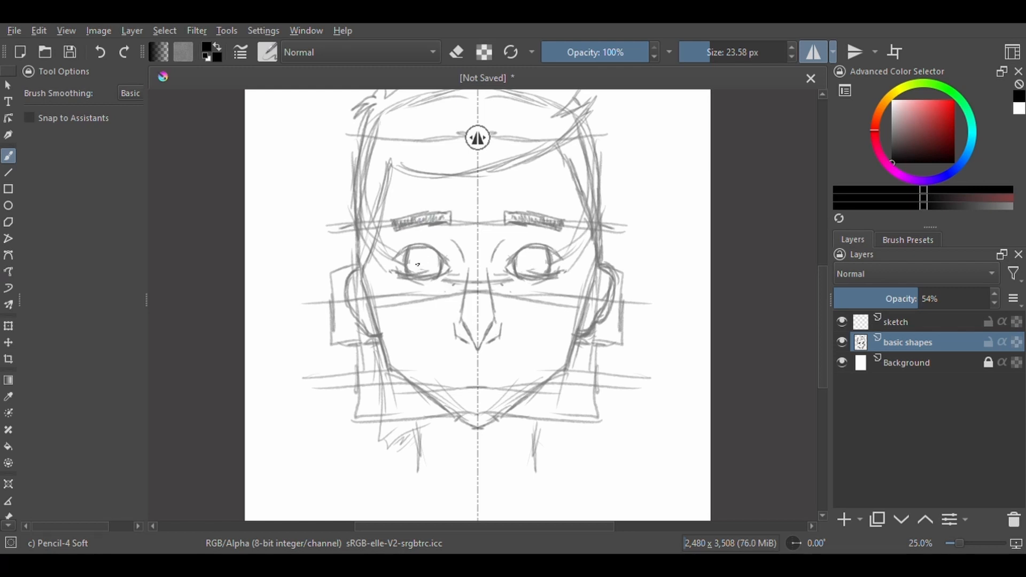
Draw the rounded pupils inside both eyes, undoing the strokes that miss.
{"action": "mouse_move", "coordinate": [422, 264]}
{"action": "left_mouse_down"}
{"action": "mouse_move", "coordinate": [436, 253]}
{"action": "mouse_move", "coordinate": [421, 258]}
{"action": "left_mouse_up"}
{"action": "key", "text": "ctrl+z"}
{"action": "key", "text": "ctrl+z"}
{"action": "key", "text": "ctrl+z"}
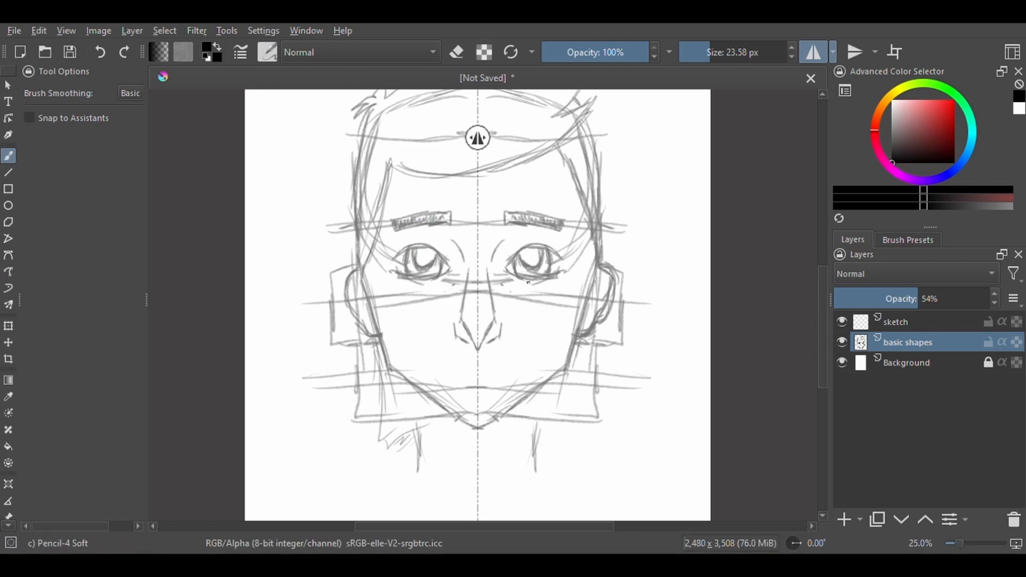
On the sketch layer, draw the mirrored lips and darken the sides of the nose bridge.
{"action": "left_click", "coordinate": [901, 316]}
{"action": "mouse_move", "coordinate": [449, 374]}
{"action": "left_mouse_down"}
{"action": "mouse_move", "coordinate": [476, 368]}
{"action": "mouse_move", "coordinate": [443, 376]}
{"action": "mouse_move", "coordinate": [477, 390]}
{"action": "left_mouse_up"}
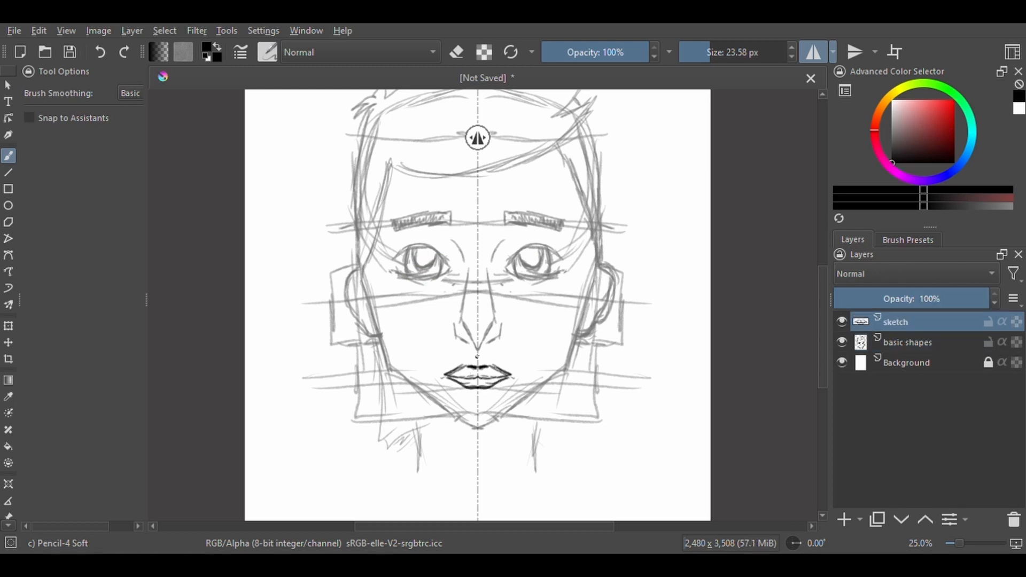
{"action": "left_click_drag", "start_coordinate": [464, 270], "coordinate": [460, 324]}
Sketch the neck and the V-shaped shirt opening, and undo the curved collar flaps.
{"action": "mouse_move", "coordinate": [448, 415]}
{"action": "left_mouse_down"}
{"action": "mouse_move", "coordinate": [447, 448]}
{"action": "mouse_move", "coordinate": [475, 503]}
{"action": "left_mouse_up"}
{"action": "mouse_move", "coordinate": [441, 446]}
{"action": "left_mouse_down"}
{"action": "mouse_move", "coordinate": [423, 465]}
{"action": "mouse_move", "coordinate": [435, 455]}
{"action": "mouse_move", "coordinate": [460, 491]}
{"action": "left_mouse_up"}
{"action": "left_click_drag", "start_coordinate": [453, 485], "coordinate": [468, 497]}
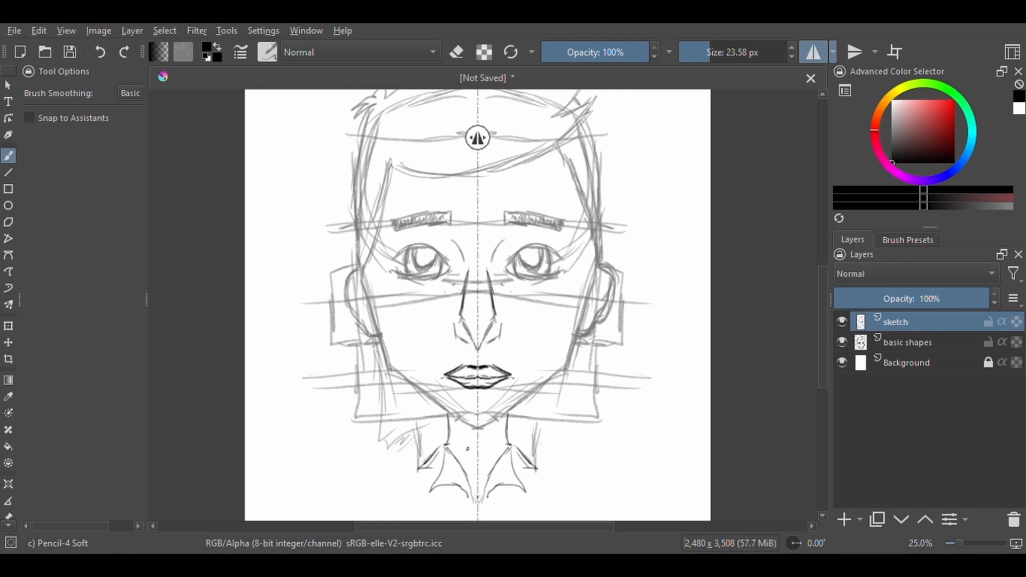
{"action": "key", "text": "ctrl+z"}
{"action": "key", "text": "ctrl+z"}
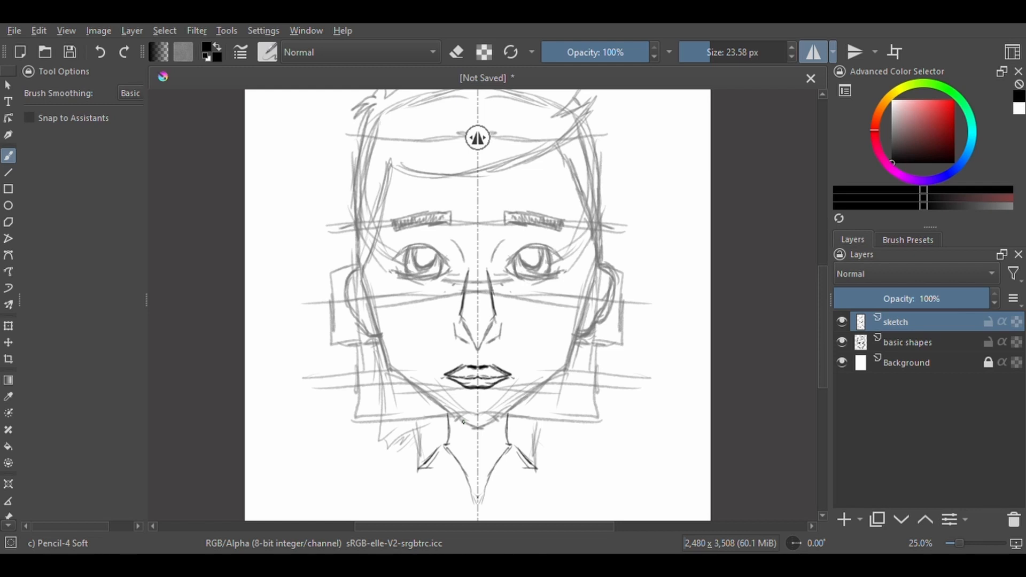
Sketch angular glasses around both eyes, with a curved bridge over the nose and short temples.
{"action": "mouse_move", "coordinate": [389, 234]}
{"action": "left_mouse_down"}
{"action": "mouse_move", "coordinate": [380, 270]}
{"action": "mouse_move", "coordinate": [395, 233]}
{"action": "mouse_move", "coordinate": [437, 230]}
{"action": "mouse_move", "coordinate": [456, 271]}
{"action": "mouse_move", "coordinate": [411, 293]}
{"action": "left_mouse_up"}
{"action": "left_click_drag", "start_coordinate": [458, 270], "coordinate": [478, 261]}
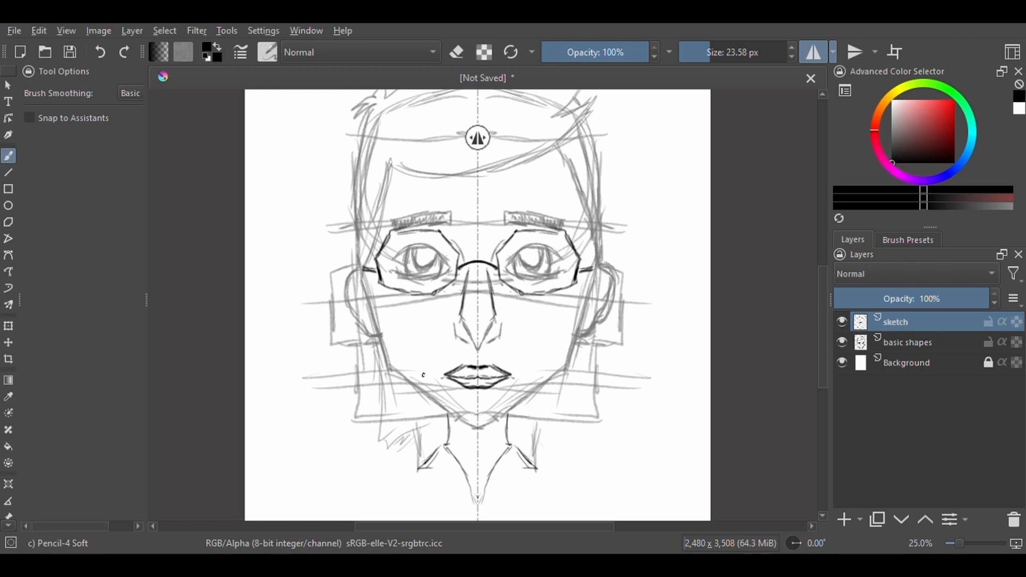
Sketch the pointed collar flaps on both sides of the neckline and the sloping shoulder lines.
{"action": "mouse_move", "coordinate": [442, 445]}
{"action": "left_mouse_down"}
{"action": "mouse_move", "coordinate": [410, 485]}
{"action": "mouse_move", "coordinate": [476, 508]}
{"action": "mouse_move", "coordinate": [461, 476]}
{"action": "left_mouse_up"}
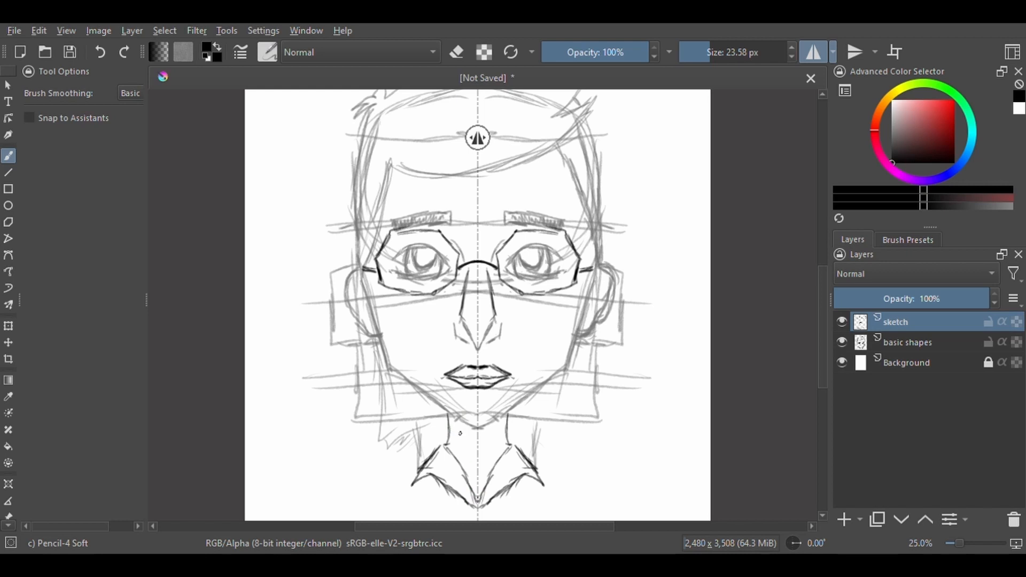
{"action": "scroll", "coordinate": [461, 433], "scroll_direction": "down", "scroll_amount": 3}
{"action": "left_click_drag", "start_coordinate": [418, 395], "coordinate": [343, 441]}
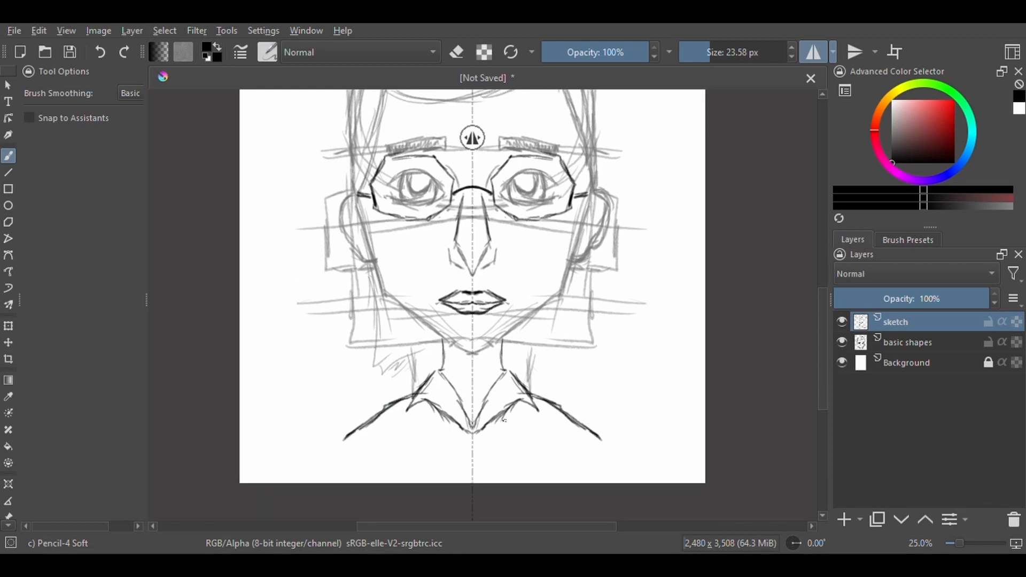
Draw the shirt's vertical centre line below the collar with mirroring off, and check the sketch without the basic shapes.
{"action": "left_click_drag", "start_coordinate": [475, 437], "coordinate": [475, 481]}
{"action": "key", "text": "ctrl+z"}
{"action": "left_click", "coordinate": [813, 53]}
{"action": "left_click", "coordinate": [842, 342]}
{"action": "left_click", "coordinate": [842, 342]}
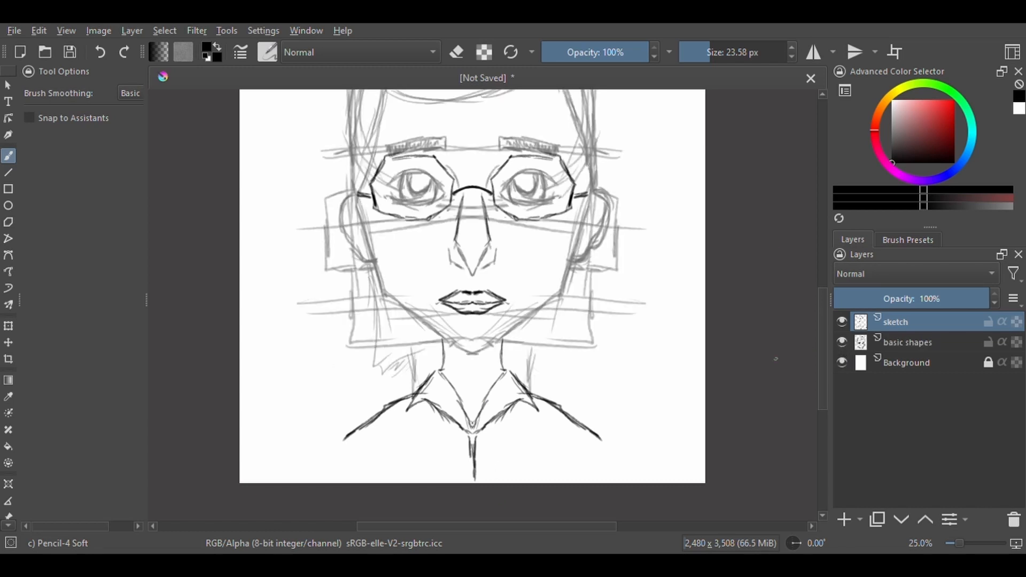
Sketch long hair strands down both sides of the neck and extend the shoulder lines outward.
{"action": "scroll", "coordinate": [517, 364], "scroll_direction": "down", "scroll_amount": 1}
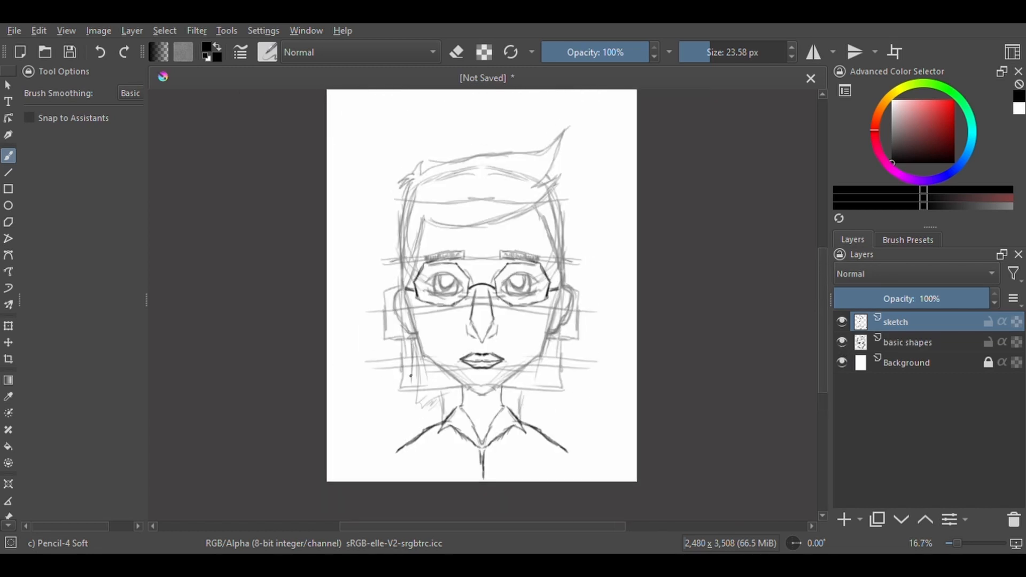
{"action": "left_click_drag", "start_coordinate": [411, 376], "coordinate": [414, 433]}
{"action": "left_click_drag", "start_coordinate": [409, 342], "coordinate": [415, 438]}
{"action": "mouse_move", "coordinate": [555, 334]}
{"action": "left_mouse_down"}
{"action": "mouse_move", "coordinate": [566, 444]}
{"action": "mouse_move", "coordinate": [593, 467]}
{"action": "left_mouse_up"}
{"action": "mouse_move", "coordinate": [426, 432]}
{"action": "left_mouse_down"}
{"action": "mouse_move", "coordinate": [380, 472]}
{"action": "mouse_move", "coordinate": [410, 444]}
{"action": "left_mouse_up"}
{"action": "left_click_drag", "start_coordinate": [419, 391], "coordinate": [426, 431]}
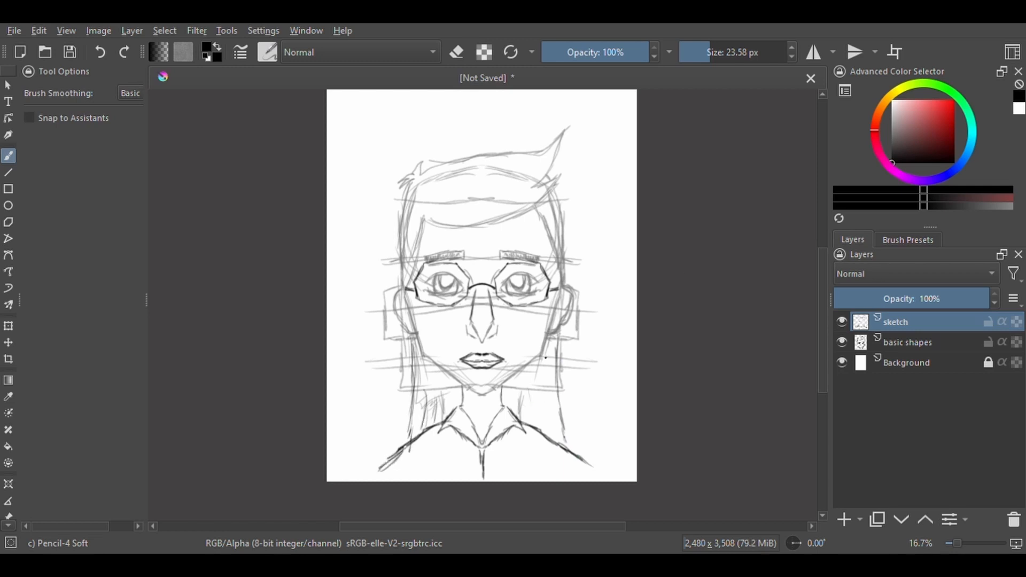
{"action": "left_click_drag", "start_coordinate": [552, 343], "coordinate": [559, 430]}
{"action": "left_click_drag", "start_coordinate": [553, 397], "coordinate": [564, 442]}
Add a new paint layer above the sketch layer and choose the Ink-3 Gpen brush with mirroring off.
{"action": "left_click", "coordinate": [844, 520]}
{"action": "right_click", "coordinate": [442, 308]}
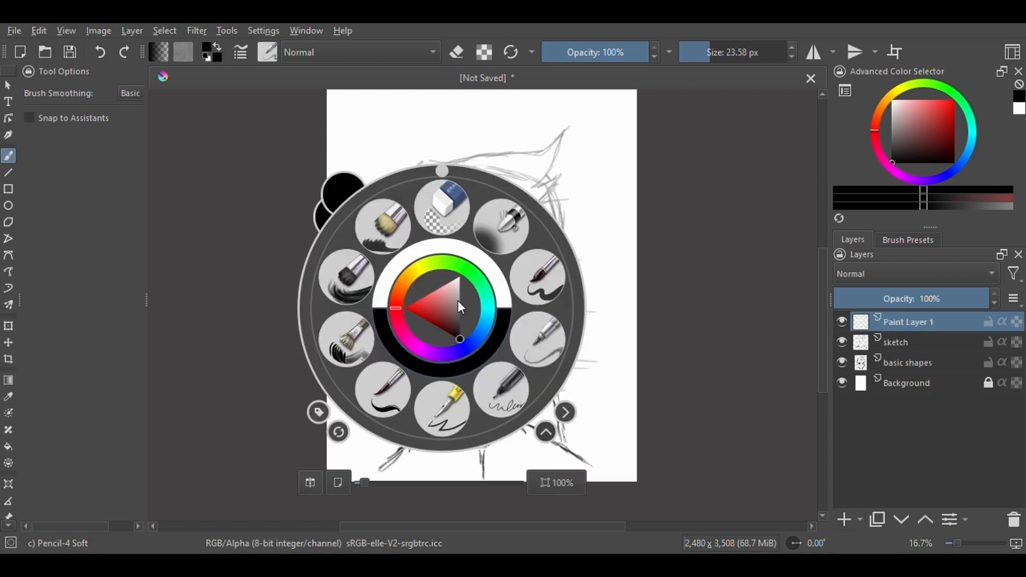
{"action": "left_click", "coordinate": [442, 407]}
{"action": "left_click", "coordinate": [816, 54]}
{"action": "left_click", "coordinate": [817, 56]}
Ink the swept hair, the fringe and the left side hair, cleaning up strokes with the eraser.
{"action": "key", "text": "ctrl+plus"}
{"action": "mouse_move", "coordinate": [379, 113]}
{"action": "left_mouse_down"}
{"action": "mouse_move", "coordinate": [360, 354]}
{"action": "mouse_move", "coordinate": [383, 265]}
{"action": "mouse_move", "coordinate": [526, 245]}
{"action": "mouse_move", "coordinate": [611, 117]}
{"action": "mouse_move", "coordinate": [551, 198]}
{"action": "mouse_move", "coordinate": [589, 128]}
{"action": "mouse_move", "coordinate": [391, 181]}
{"action": "left_mouse_up"}
{"action": "right_click", "coordinate": [616, 250]}
{"action": "left_click", "coordinate": [620, 151]}
{"action": "key", "text": "e"}
{"action": "right_click", "coordinate": [581, 198]}
{"action": "left_click", "coordinate": [674, 227]}
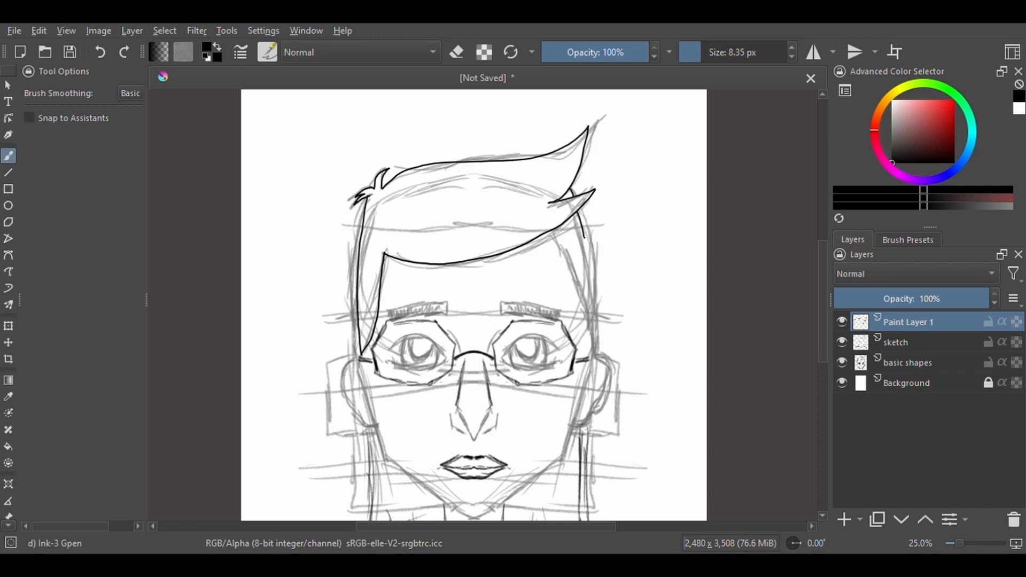
Ink the outer and inner edges of the right side hair, undoing and redrawing the first strokes.
{"action": "left_click_drag", "start_coordinate": [584, 237], "coordinate": [594, 353]}
{"action": "left_click_drag", "start_coordinate": [561, 263], "coordinate": [592, 350]}
{"action": "key", "text": "ctrl+z"}
{"action": "key", "text": "ctrl+z"}
{"action": "left_click_drag", "start_coordinate": [578, 212], "coordinate": [595, 350]}
{"action": "left_click_drag", "start_coordinate": [556, 231], "coordinate": [588, 316]}
Turn on horizontal mirroring and ink the cheeks, the jaw down to the chin and both ears.
{"action": "key", "text": "m"}
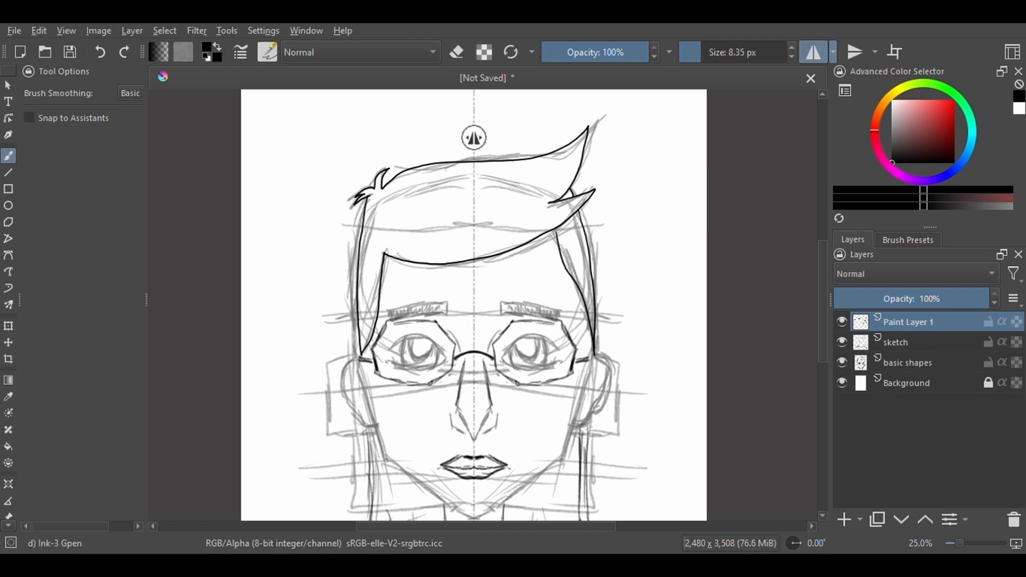
{"action": "mouse_move", "coordinate": [366, 369]}
{"action": "left_mouse_down"}
{"action": "mouse_move", "coordinate": [390, 455]}
{"action": "mouse_move", "coordinate": [474, 516]}
{"action": "left_mouse_up"}
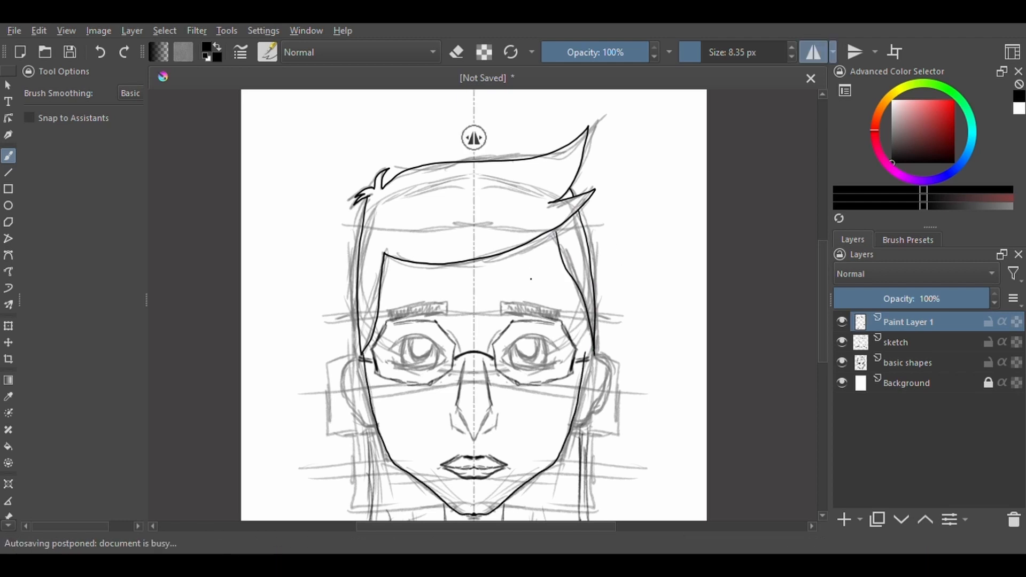
{"action": "mouse_move", "coordinate": [366, 357]}
{"action": "left_mouse_down"}
{"action": "mouse_move", "coordinate": [352, 399]}
{"action": "mouse_move", "coordinate": [379, 427]}
{"action": "left_mouse_up"}
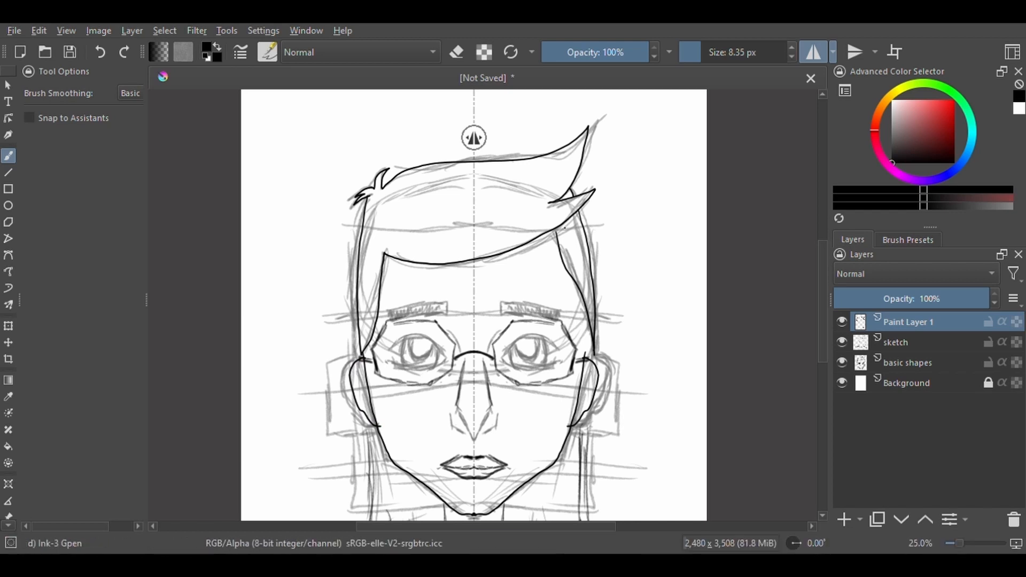
Turn off mirroring and erase the inked right ear and adjoining cheek line with the Eraser Circle brush.
{"action": "key", "text": "m"}
{"action": "key", "text": "e"}
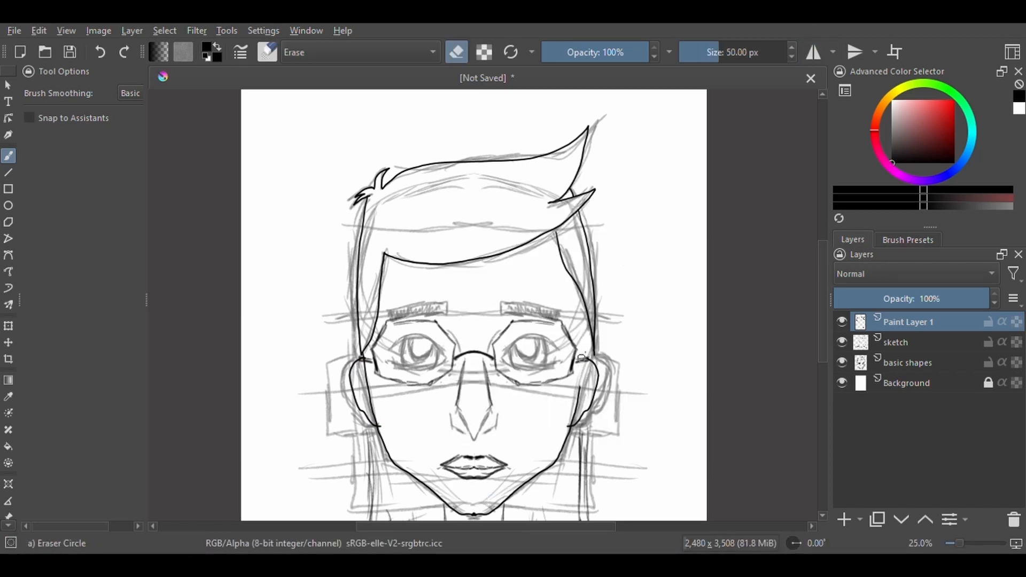
{"action": "left_click_drag", "start_coordinate": [593, 356], "coordinate": [566, 452]}
{"action": "key", "text": "e"}
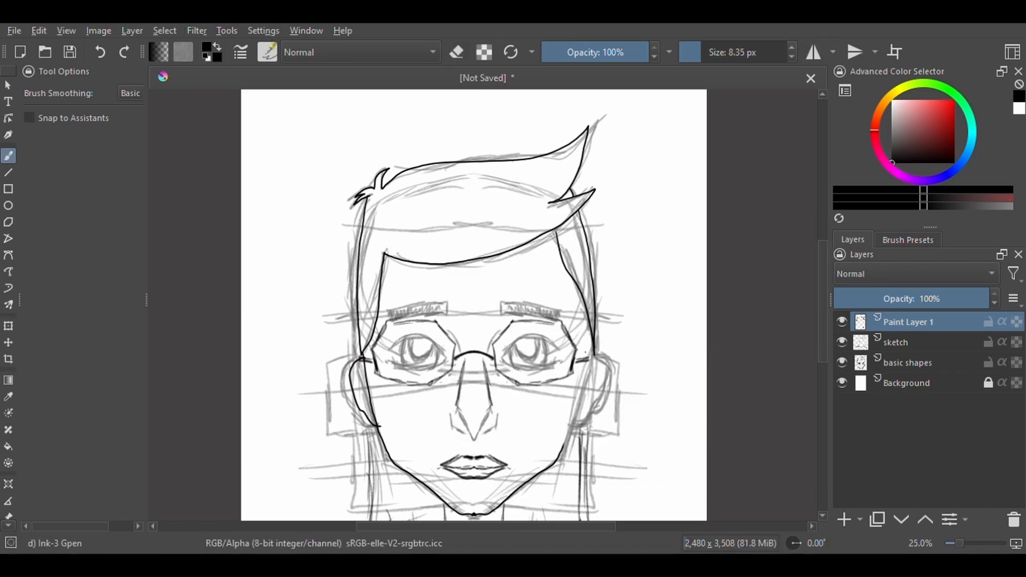
Ink the right cheek and ear again and clean up the left ear, undoing the last unwanted stroke.
{"action": "left_click_drag", "start_coordinate": [595, 347], "coordinate": [570, 428]}
{"action": "right_click", "coordinate": [308, 318]}
{"action": "left_click", "coordinate": [312, 213]}
{"action": "left_click_drag", "start_coordinate": [365, 362], "coordinate": [373, 424]}
{"action": "right_click", "coordinate": [425, 318]}
{"action": "left_click", "coordinate": [428, 419]}
{"action": "left_click_drag", "start_coordinate": [363, 360], "coordinate": [377, 425]}
{"action": "key", "text": "ctrl+z"}
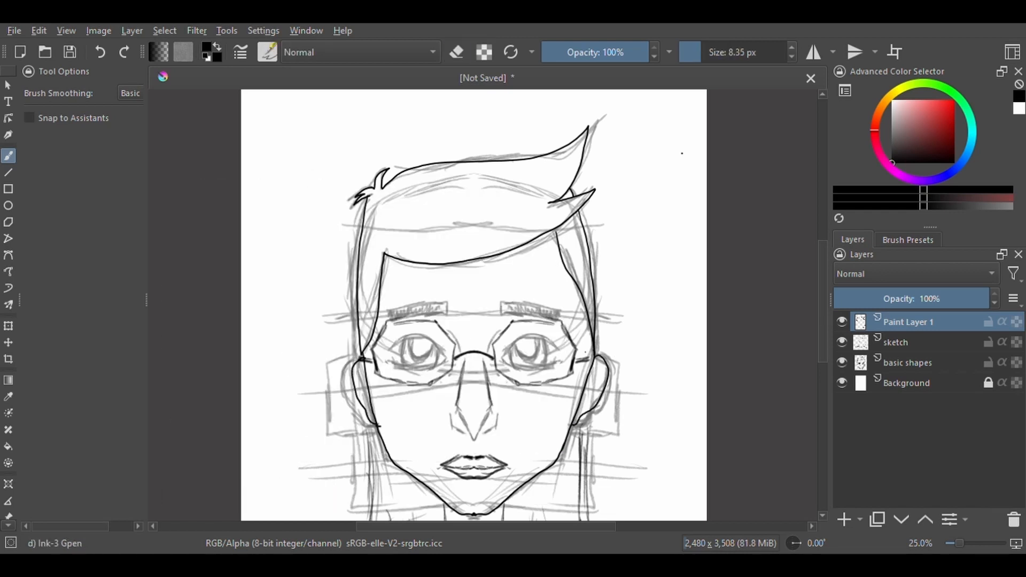
Turn on mirroring and ink the nose, the nostrils, the lips and the creases beside the nose bridge.
{"action": "left_click", "coordinate": [813, 52]}
{"action": "left_click_drag", "start_coordinate": [465, 360], "coordinate": [459, 408]}
{"action": "left_click_drag", "start_coordinate": [458, 409], "coordinate": [474, 466]}
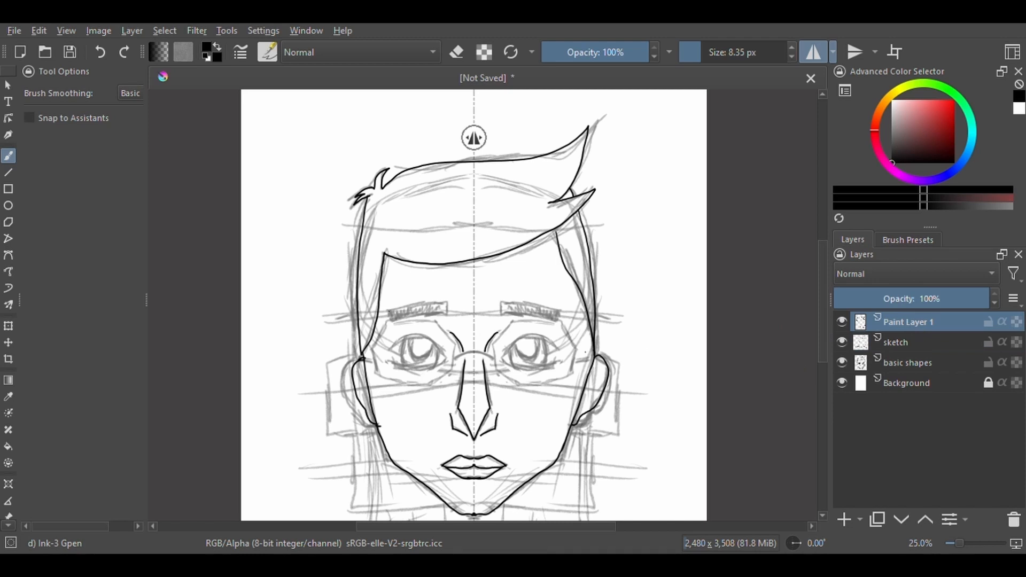
Ink the hatched eyebrows, the angular glasses frames and the eyes with their pupils, undoing the first frame stroke.
{"action": "mouse_move", "coordinate": [390, 322]}
{"action": "left_mouse_down"}
{"action": "mouse_move", "coordinate": [449, 302]}
{"action": "mouse_move", "coordinate": [388, 310]}
{"action": "mouse_move", "coordinate": [449, 305]}
{"action": "mouse_move", "coordinate": [376, 377]}
{"action": "mouse_move", "coordinate": [448, 373]}
{"action": "mouse_move", "coordinate": [435, 322]}
{"action": "mouse_move", "coordinate": [373, 375]}
{"action": "mouse_move", "coordinate": [437, 384]}
{"action": "mouse_move", "coordinate": [455, 345]}
{"action": "mouse_move", "coordinate": [434, 321]}
{"action": "mouse_move", "coordinate": [387, 322]}
{"action": "left_mouse_up"}
{"action": "key", "text": "ctrl+z"}
{"action": "key", "text": "plus"}
{"action": "mouse_move", "coordinate": [363, 363]}
{"action": "left_mouse_down"}
{"action": "mouse_move", "coordinate": [432, 374]}
{"action": "mouse_move", "coordinate": [359, 385]}
{"action": "mouse_move", "coordinate": [417, 384]}
{"action": "left_mouse_up"}
{"action": "mouse_move", "coordinate": [394, 350]}
{"action": "left_mouse_down"}
{"action": "mouse_move", "coordinate": [388, 374]}
{"action": "mouse_move", "coordinate": [418, 357]}
{"action": "left_mouse_up"}
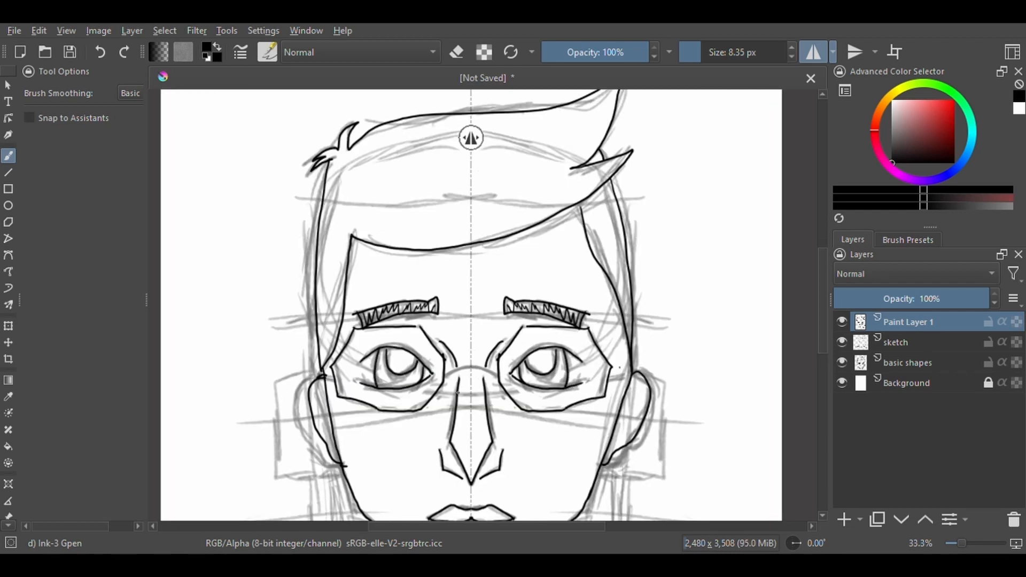
Ink the mirrored long hair edges below the ears and the neck down to the V-shaped neckline.
{"action": "left_click_drag", "start_coordinate": [428, 468], "coordinate": [409, 263]}
{"action": "mouse_move", "coordinate": [321, 260]}
{"action": "left_mouse_down"}
{"action": "mouse_move", "coordinate": [314, 405]}
{"action": "mouse_move", "coordinate": [292, 489]}
{"action": "left_mouse_up"}
{"action": "mouse_move", "coordinate": [413, 365]}
{"action": "left_mouse_down"}
{"action": "mouse_move", "coordinate": [411, 407]}
{"action": "mouse_move", "coordinate": [453, 483]}
{"action": "left_mouse_up"}
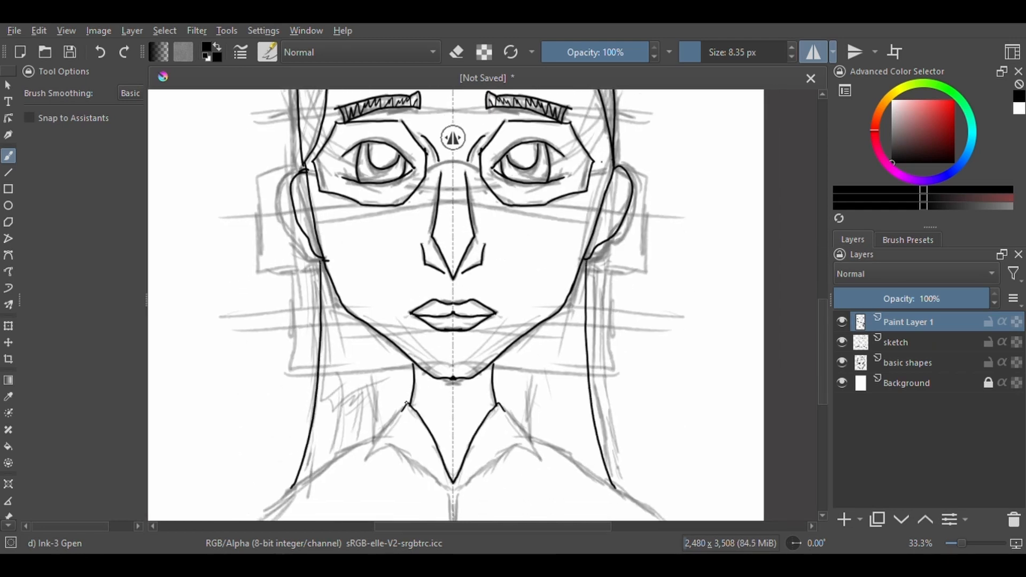
Ink the mirrored pointed collar, the shoulders and the shirt's centre line, undoing the unwanted strokes.
{"action": "left_click_drag", "start_coordinate": [407, 404], "coordinate": [371, 455]}
{"action": "mouse_move", "coordinate": [371, 454]}
{"action": "left_mouse_down"}
{"action": "mouse_move", "coordinate": [443, 480]}
{"action": "mouse_move", "coordinate": [456, 521]}
{"action": "left_mouse_up"}
{"action": "key", "text": "ctrl+z"}
{"action": "left_click", "coordinate": [813, 52]}
{"action": "key", "text": "ctrl+z"}
{"action": "key", "text": "ctrl+z"}
{"action": "left_click", "coordinate": [813, 52]}
{"action": "left_click_drag", "start_coordinate": [380, 440], "coordinate": [254, 521]}
Check the line art with the sketch and basic shapes layers hidden, and show both layers again.
{"action": "left_click", "coordinate": [842, 342]}
{"action": "left_click", "coordinate": [839, 363]}
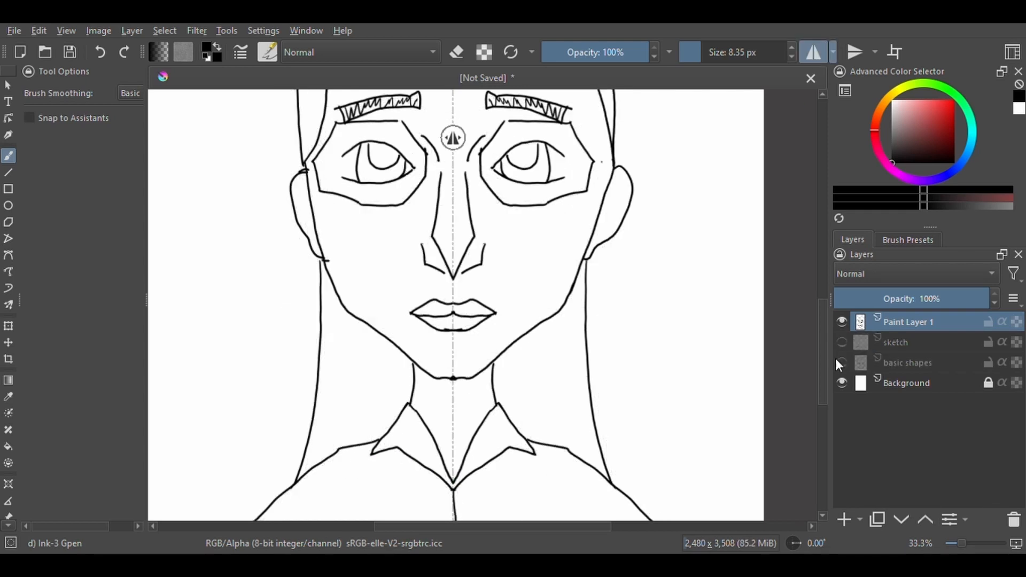
{"action": "key", "text": "minus"}
{"action": "key", "text": "minus"}
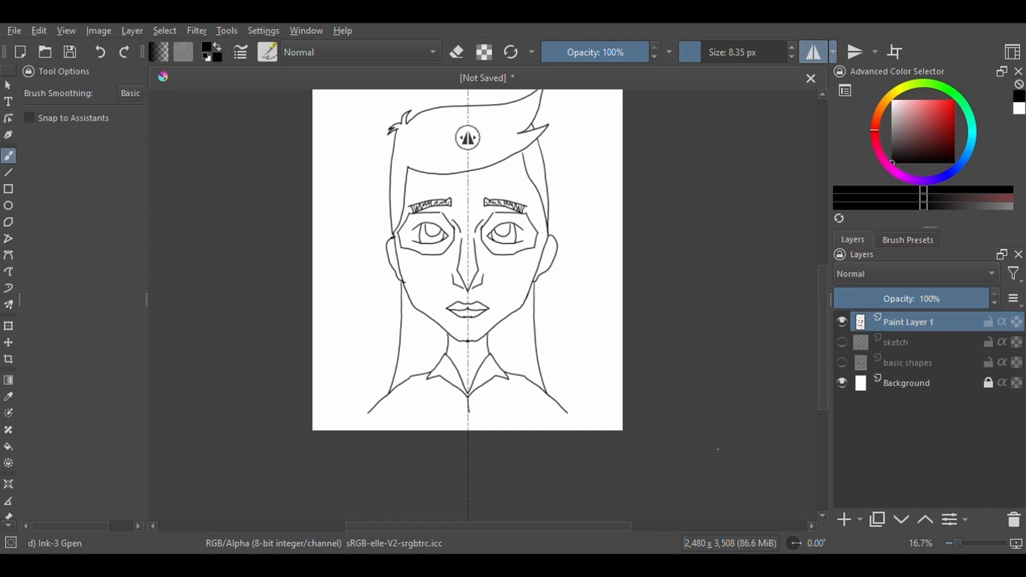
{"action": "key", "text": "plus"}
{"action": "left_click", "coordinate": [842, 342]}
{"action": "left_click", "coordinate": [842, 362]}
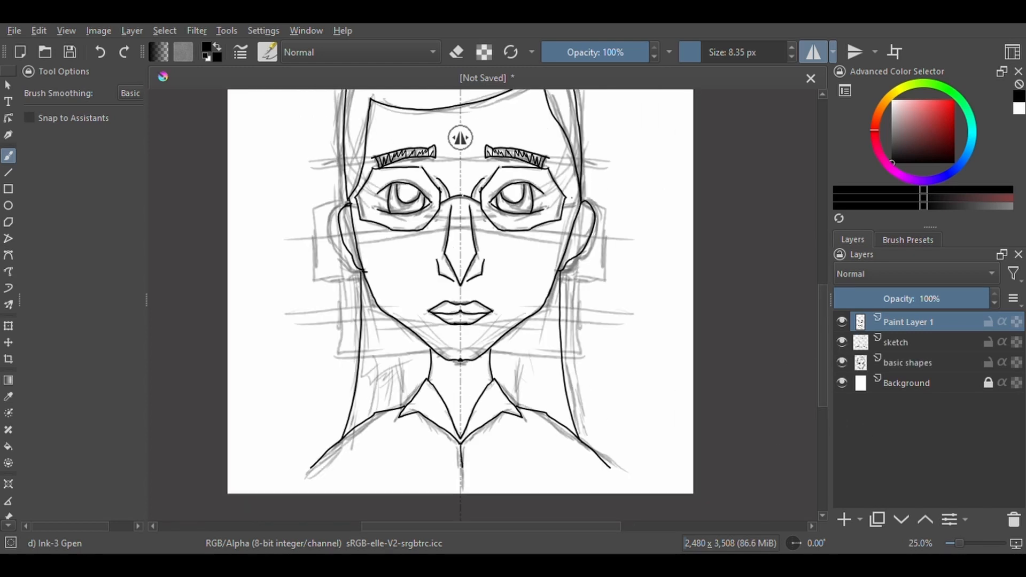
Turn off mirroring and hide the sketch and basic shapes layers.
{"action": "left_click", "coordinate": [814, 53]}
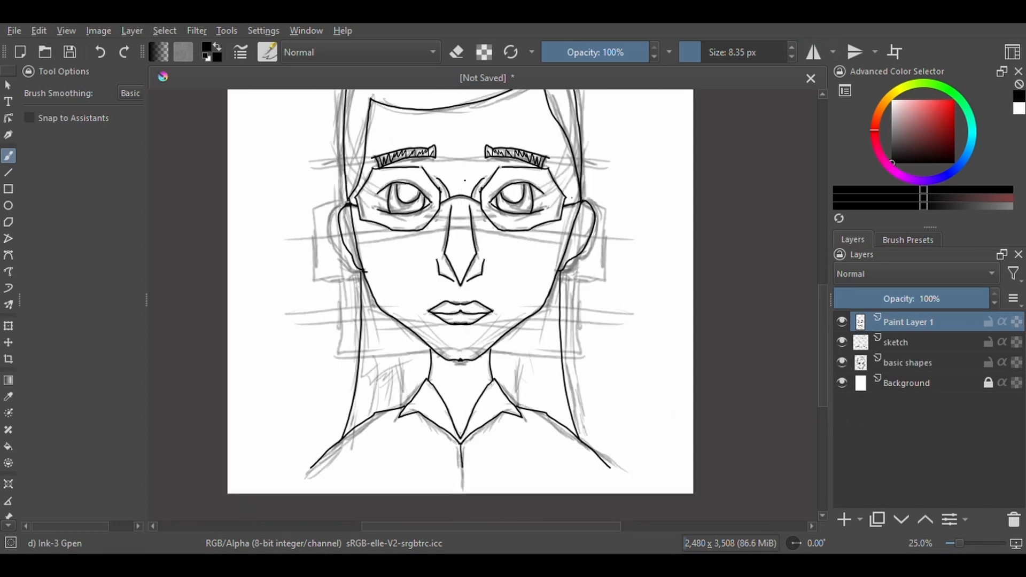
{"action": "left_click_drag", "start_coordinate": [843, 342], "coordinate": [842, 362]}
{"action": "left_click_drag", "start_coordinate": [537, 380], "coordinate": [543, 463]}
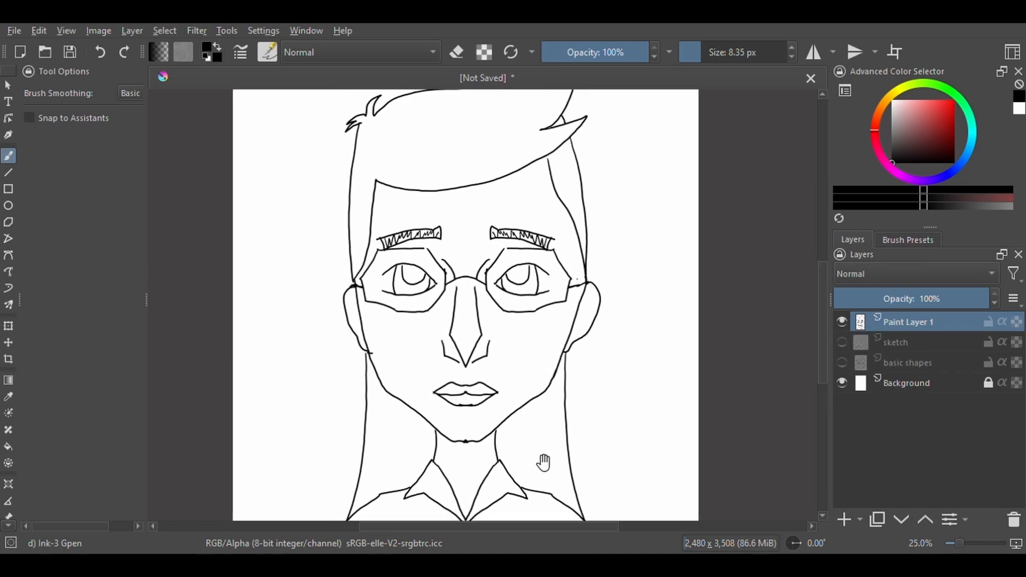
Lower the opacity of Paint Layer 1 to 44% and add a new paint layer above it.
{"action": "key", "text": "ctrl+minus"}
{"action": "left_click", "coordinate": [906, 305]}
{"action": "key", "text": "Insert"}
{"action": "key", "text": "ctrl+plus"}
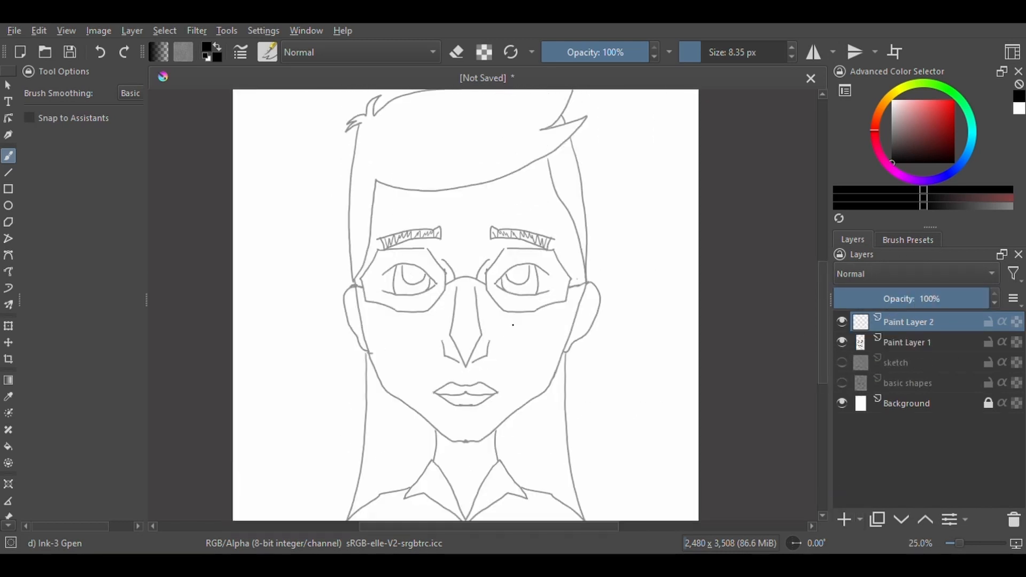
{"action": "left_click", "coordinate": [813, 54]}
{"action": "left_click", "coordinate": [813, 53]}
{"action": "key", "text": "ctrl+minus"}
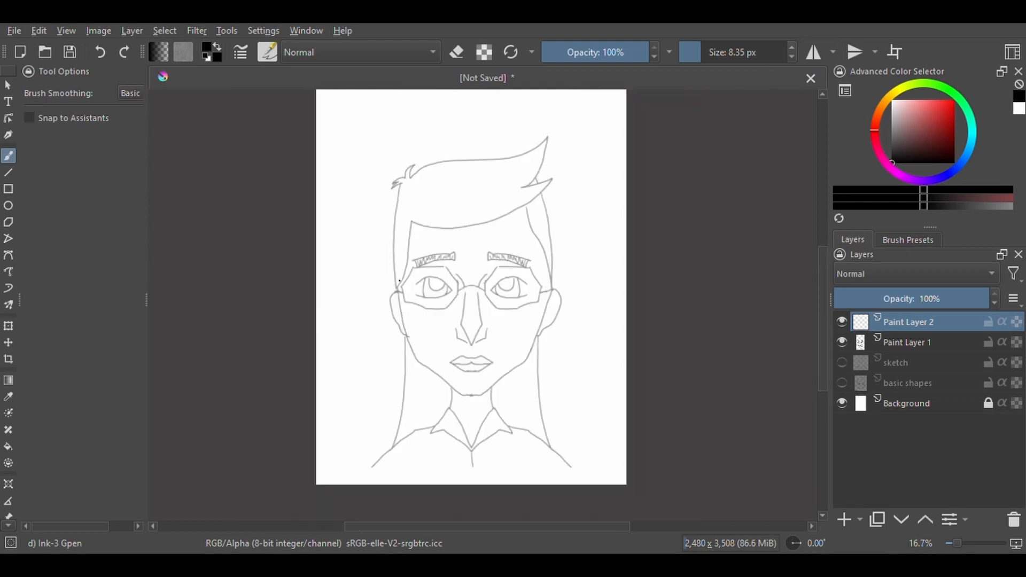
{"action": "key", "text": "ctrl+plus"}
Set the brush smoothing to Stabilizer and ink the swept hair outline, the side hair and the small tufts on the new layer.
{"action": "left_click_drag", "start_coordinate": [405, 208], "coordinate": [403, 283]}
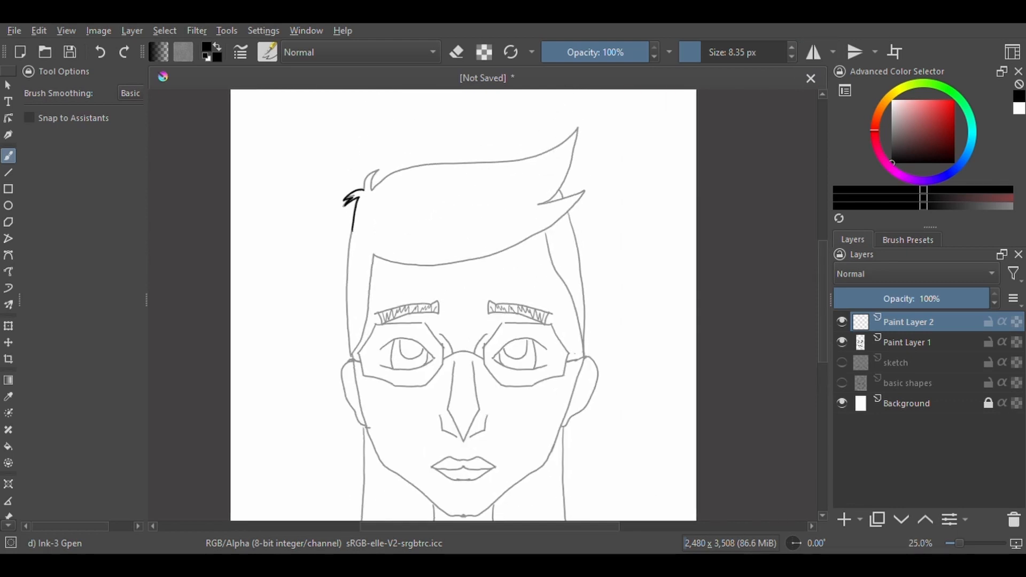
{"action": "mouse_move", "coordinate": [352, 231]}
{"action": "left_mouse_down"}
{"action": "mouse_move", "coordinate": [351, 356]}
{"action": "mouse_move", "coordinate": [373, 254]}
{"action": "left_mouse_up"}
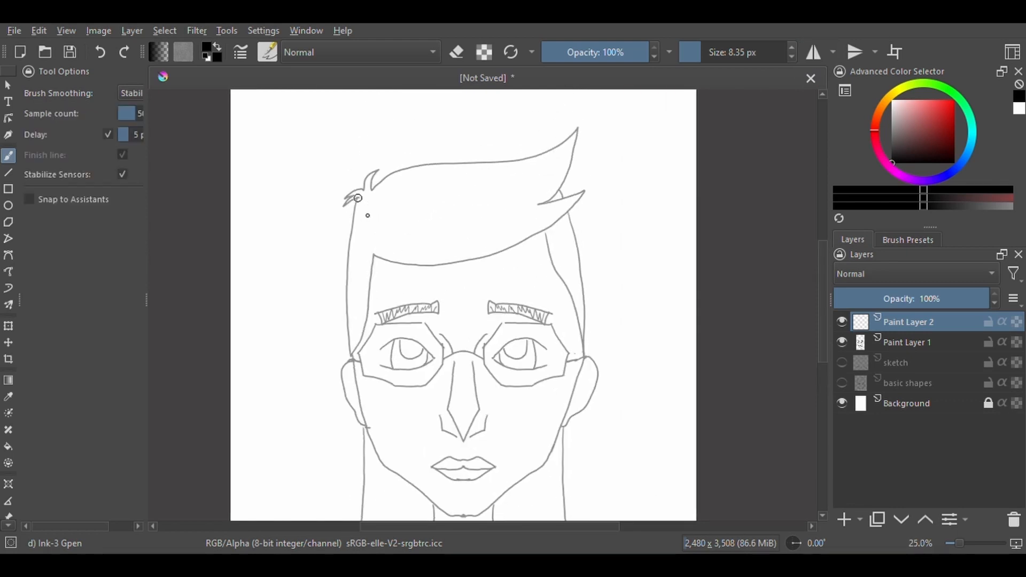
{"action": "mouse_move", "coordinate": [358, 200]}
{"action": "left_mouse_down"}
{"action": "mouse_move", "coordinate": [353, 356]}
{"action": "mouse_move", "coordinate": [373, 255]}
{"action": "mouse_move", "coordinate": [481, 267]}
{"action": "mouse_move", "coordinate": [559, 198]}
{"action": "mouse_move", "coordinate": [580, 136]}
{"action": "left_mouse_up"}
{"action": "left_click_drag", "start_coordinate": [374, 185], "coordinate": [587, 128]}
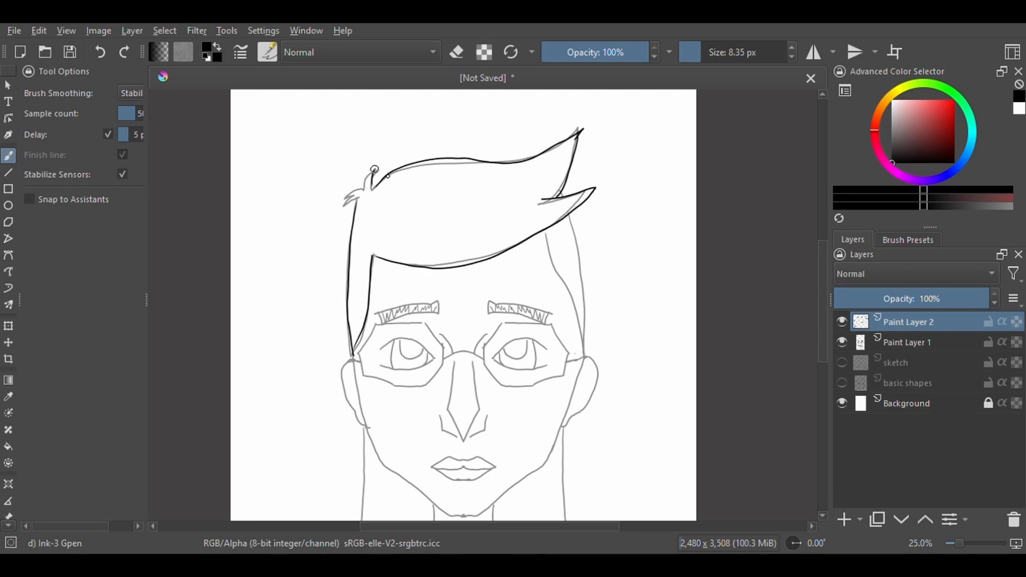
{"action": "left_click_drag", "start_coordinate": [375, 169], "coordinate": [357, 200]}
{"action": "left_click_drag", "start_coordinate": [545, 233], "coordinate": [583, 352]}
{"action": "left_click_drag", "start_coordinate": [568, 218], "coordinate": [584, 353]}
Turn on mirroring and ink the eyebrows, round glasses frames, eyes with pupils and nose, undoing the unwanted strokes.
{"action": "mouse_move", "coordinate": [382, 314]}
{"action": "left_mouse_down"}
{"action": "mouse_move", "coordinate": [441, 311]}
{"action": "mouse_move", "coordinate": [379, 316]}
{"action": "mouse_move", "coordinate": [369, 364]}
{"action": "mouse_move", "coordinate": [444, 346]}
{"action": "mouse_move", "coordinate": [377, 326]}
{"action": "mouse_move", "coordinate": [434, 358]}
{"action": "left_mouse_up"}
{"action": "left_click", "coordinate": [814, 52]}
{"action": "key", "text": "ctrl+z"}
{"action": "key", "text": "ctrl+z"}
{"action": "mouse_move", "coordinate": [384, 364]}
{"action": "left_mouse_down"}
{"action": "mouse_move", "coordinate": [400, 373]}
{"action": "mouse_move", "coordinate": [433, 358]}
{"action": "left_mouse_up"}
{"action": "left_click_drag", "start_coordinate": [396, 341], "coordinate": [398, 375]}
{"action": "mouse_move", "coordinate": [423, 343]}
{"action": "left_mouse_down"}
{"action": "mouse_move", "coordinate": [426, 370]}
{"action": "mouse_move", "coordinate": [408, 342]}
{"action": "mouse_move", "coordinate": [463, 351]}
{"action": "mouse_move", "coordinate": [446, 412]}
{"action": "left_mouse_up"}
{"action": "left_click_drag", "start_coordinate": [440, 423], "coordinate": [457, 436]}
{"action": "key", "text": "ctrl+z"}
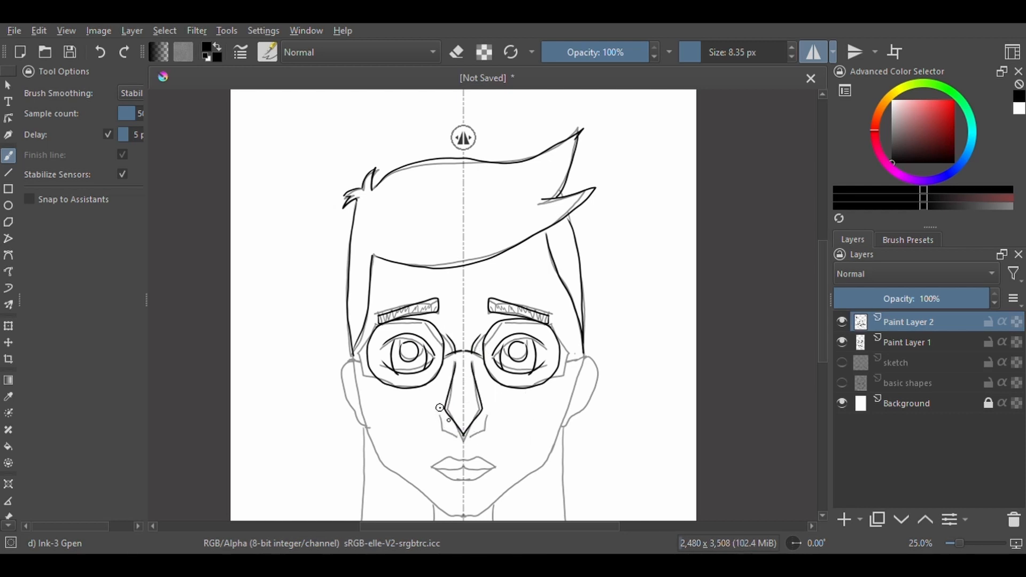
Ink the mirrored nostril curves and the lips, undoing the last unwanted stroke.
{"action": "left_click_drag", "start_coordinate": [438, 398], "coordinate": [452, 426]}
{"action": "mouse_move", "coordinate": [480, 471]}
{"action": "left_mouse_down"}
{"action": "mouse_move", "coordinate": [470, 400]}
{"action": "mouse_move", "coordinate": [454, 386]}
{"action": "mouse_move", "coordinate": [453, 409]}
{"action": "left_mouse_up"}
{"action": "key", "text": "ctrl+z"}
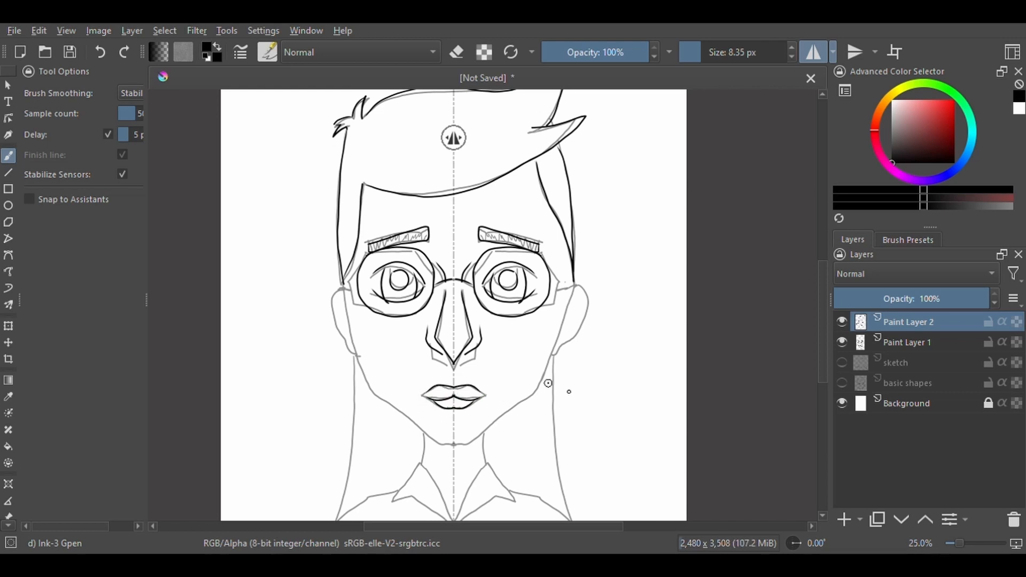
Ink the mirrored face outline with smaller ears, and the neck, high collar and shoulders.
{"action": "left_click_drag", "start_coordinate": [346, 293], "coordinate": [469, 456]}
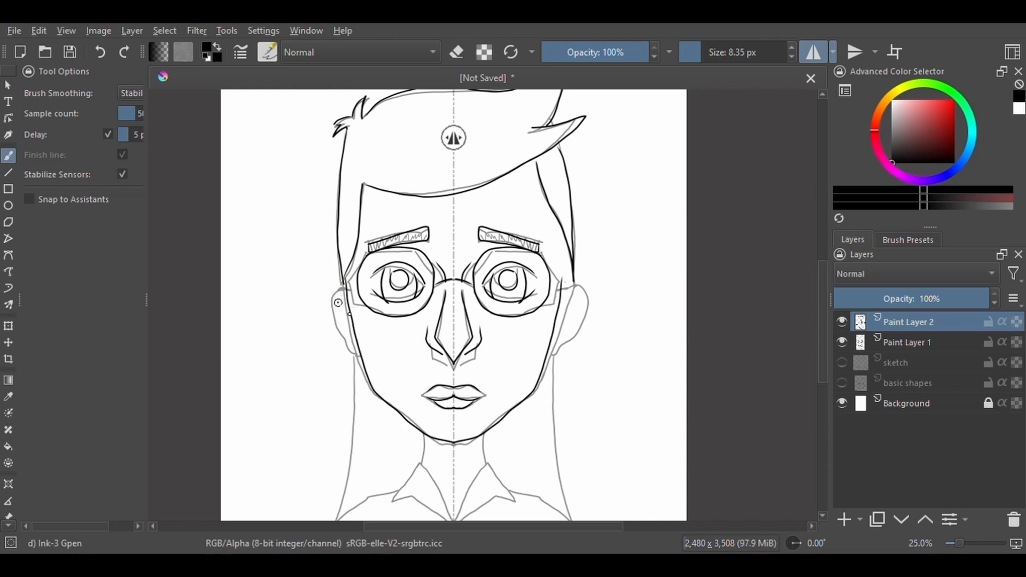
{"action": "left_click_drag", "start_coordinate": [347, 290], "coordinate": [352, 346]}
{"action": "scroll", "coordinate": [465, 407], "scroll_direction": "down", "scroll_amount": 5}
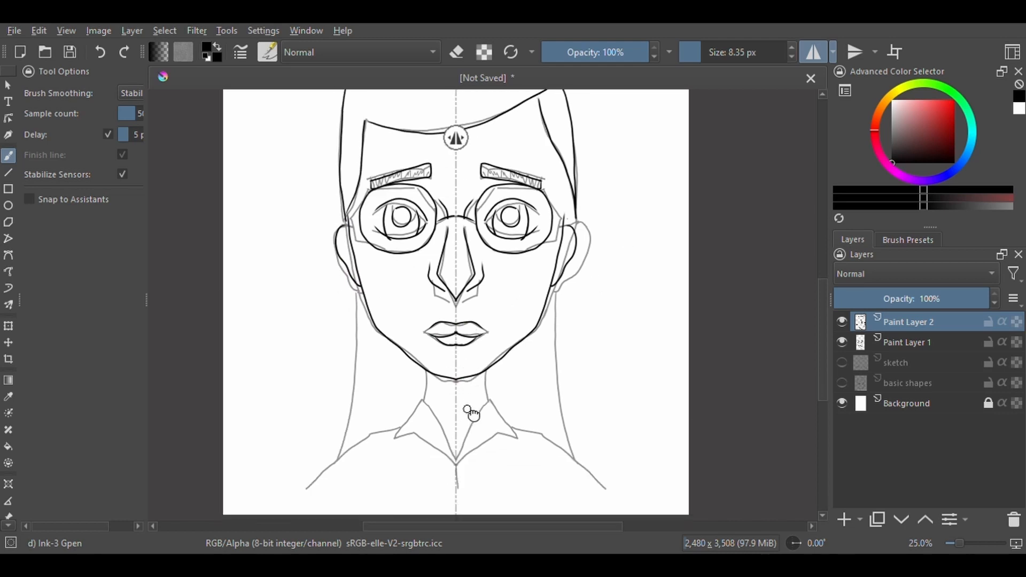
{"action": "mouse_move", "coordinate": [425, 353]}
{"action": "left_mouse_down"}
{"action": "mouse_move", "coordinate": [410, 425]}
{"action": "mouse_move", "coordinate": [454, 435]}
{"action": "mouse_move", "coordinate": [333, 455]}
{"action": "mouse_move", "coordinate": [305, 491]}
{"action": "left_mouse_up"}
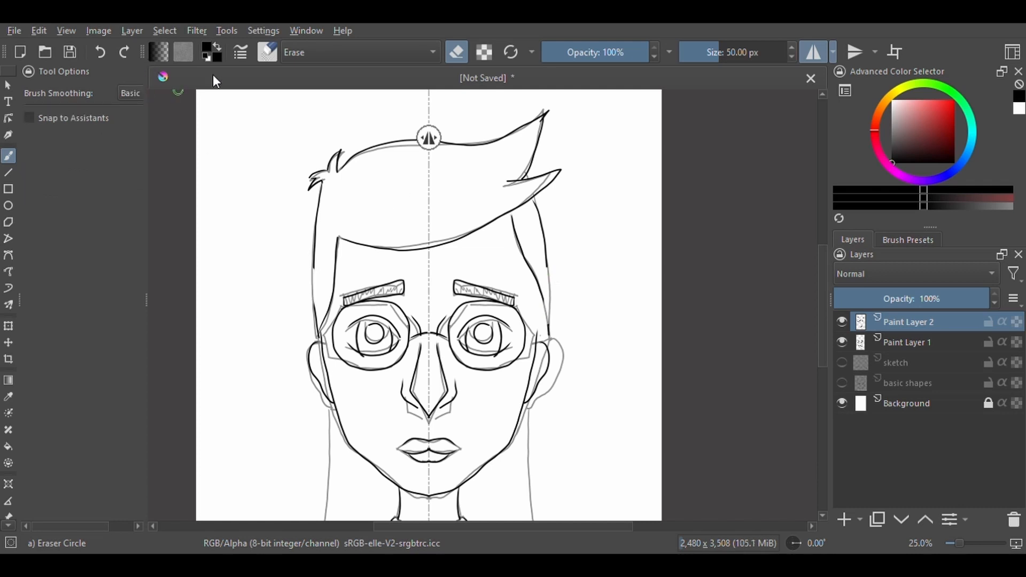
Switch to the Eraser Circle brush, turn off mirroring and erase the lower end of the inked hair edge above the right ear.
{"action": "key", "text": "ctrl+z"}
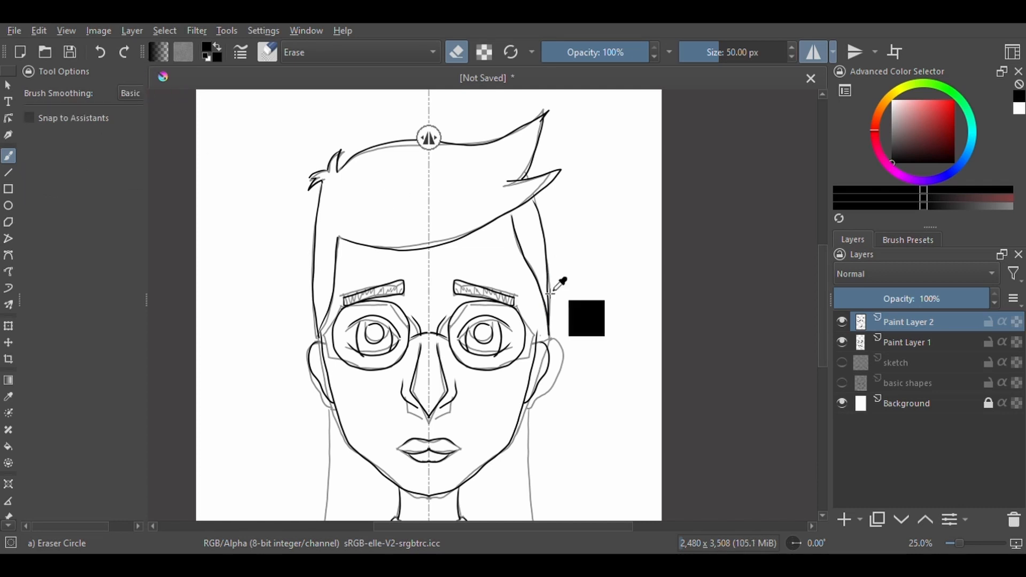
{"action": "right_click", "coordinate": [414, 261]}
{"action": "left_click", "coordinate": [553, 316]}
{"action": "mouse_move", "coordinate": [551, 301]}
{"action": "left_mouse_down"}
{"action": "mouse_move", "coordinate": [549, 325]}
{"action": "mouse_move", "coordinate": [545, 242]}
{"action": "left_mouse_up"}
{"action": "key", "text": "ctrl+z"}
{"action": "left_click", "coordinate": [814, 53]}
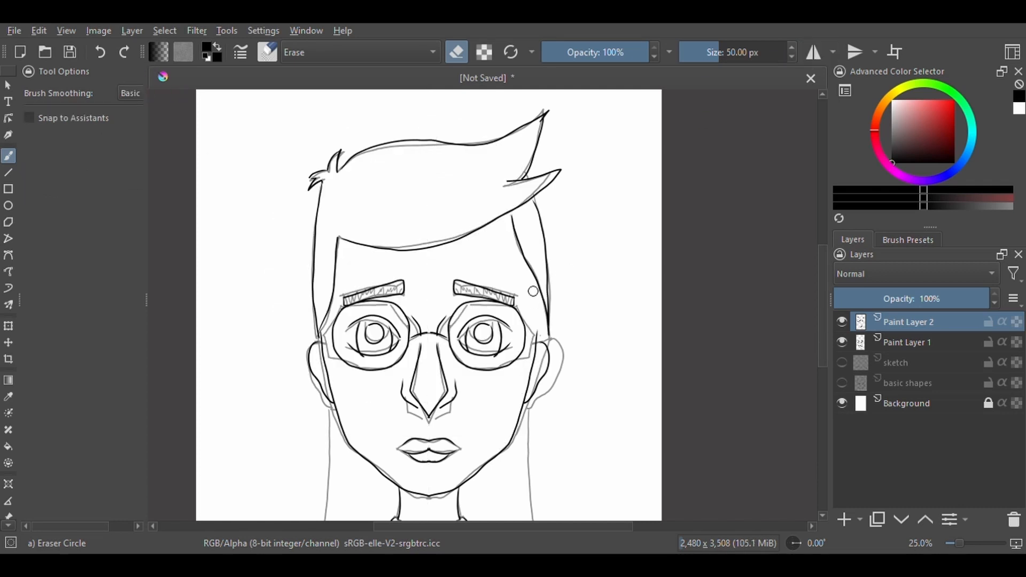
{"action": "left_click_drag", "start_coordinate": [548, 327], "coordinate": [543, 297]}
Erase the lower end of the right hair edge on Paint Layer 1 and the inked right side hair on Paint Layer 2.
{"action": "left_click", "coordinate": [909, 342]}
{"action": "left_click", "coordinate": [842, 342]}
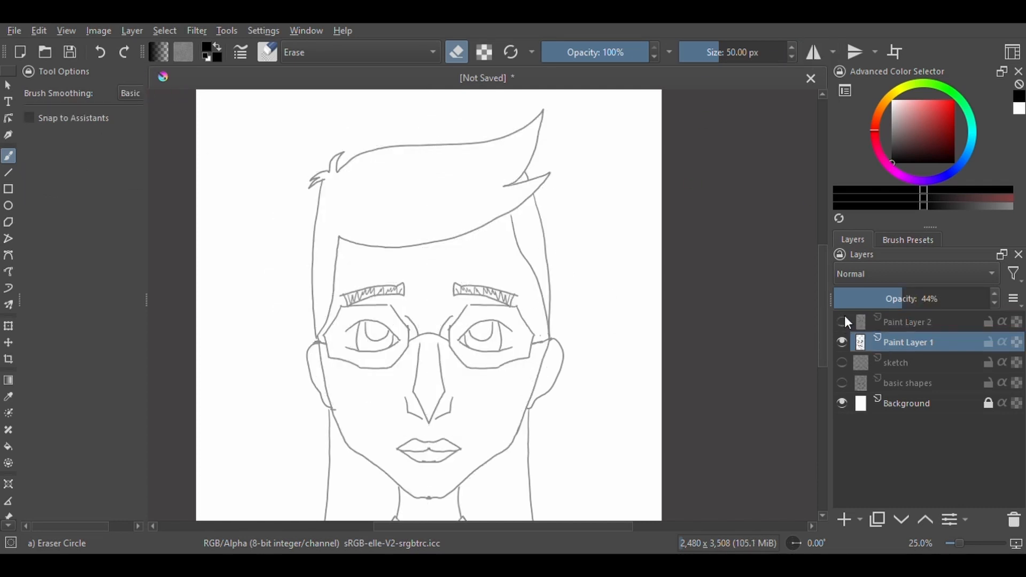
{"action": "left_click", "coordinate": [842, 342]}
{"action": "left_click", "coordinate": [908, 324]}
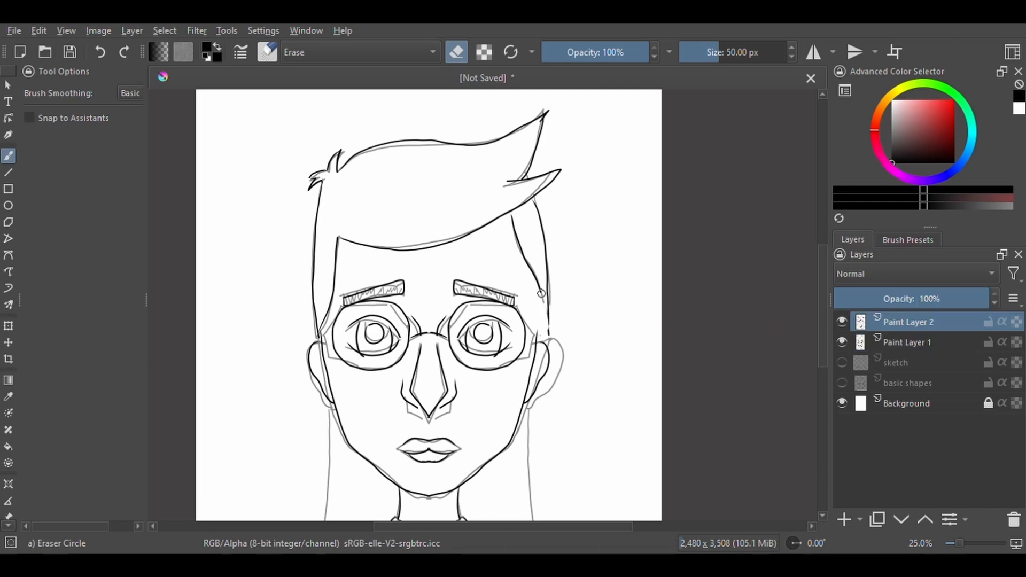
{"action": "left_click_drag", "start_coordinate": [548, 325], "coordinate": [540, 283]}
Ink the right side hair again closer to the face with the Ink-3 Gpen brush, undoing the unwanted stroke.
{"action": "right_click", "coordinate": [562, 282]}
{"action": "left_click", "coordinate": [563, 382]}
{"action": "right_click", "coordinate": [575, 318]}
{"action": "left_click", "coordinate": [583, 239]}
{"action": "mouse_move", "coordinate": [536, 201]}
{"action": "left_mouse_down"}
{"action": "mouse_move", "coordinate": [543, 231]}
{"action": "mouse_move", "coordinate": [527, 264]}
{"action": "left_mouse_up"}
{"action": "key", "text": "ctrl+z"}
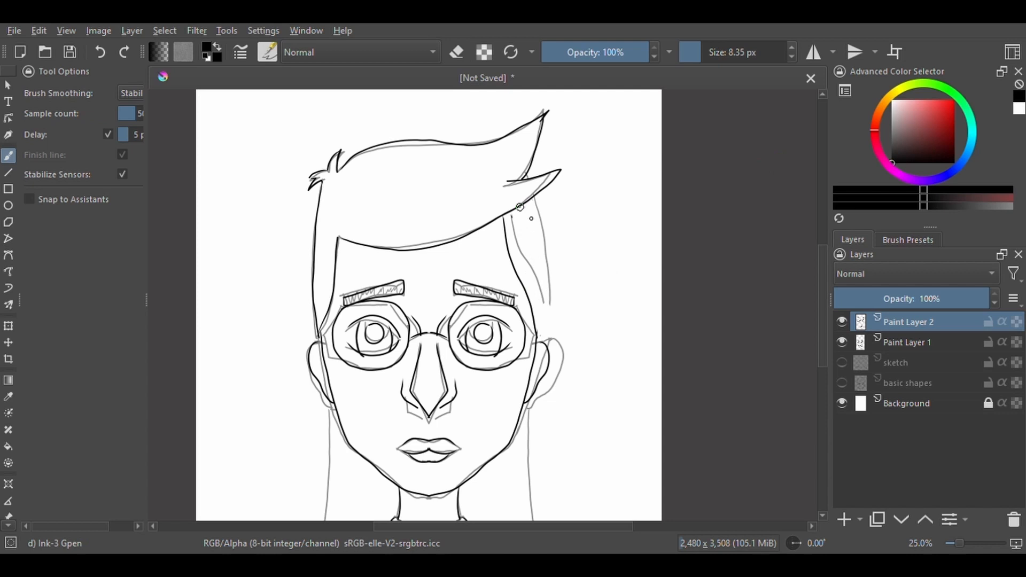
{"action": "left_click_drag", "start_coordinate": [521, 210], "coordinate": [538, 340]}
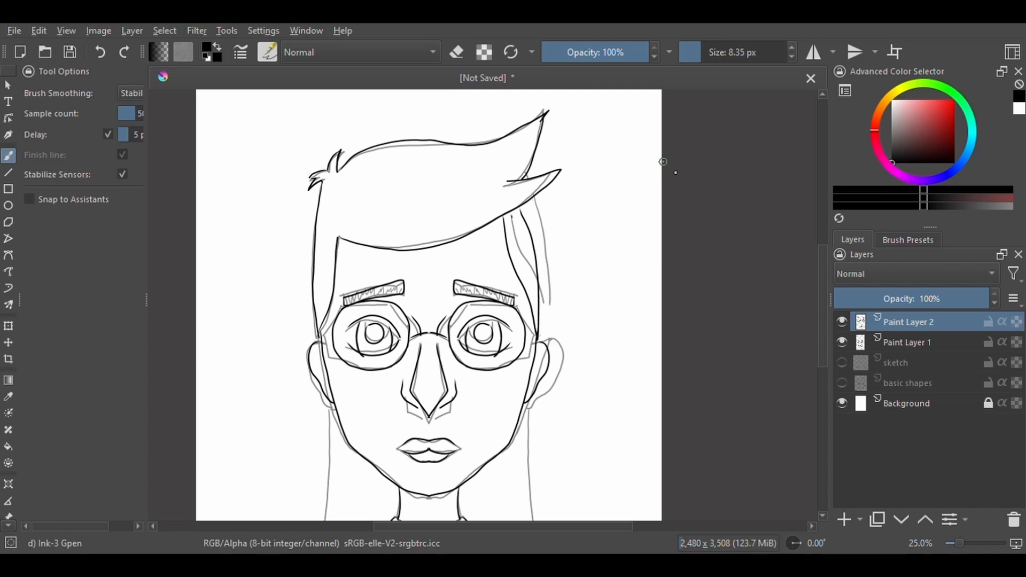
Hide Paint Layer 1, turn on mirroring and ink the inner ear folds.
{"action": "left_click", "coordinate": [843, 342]}
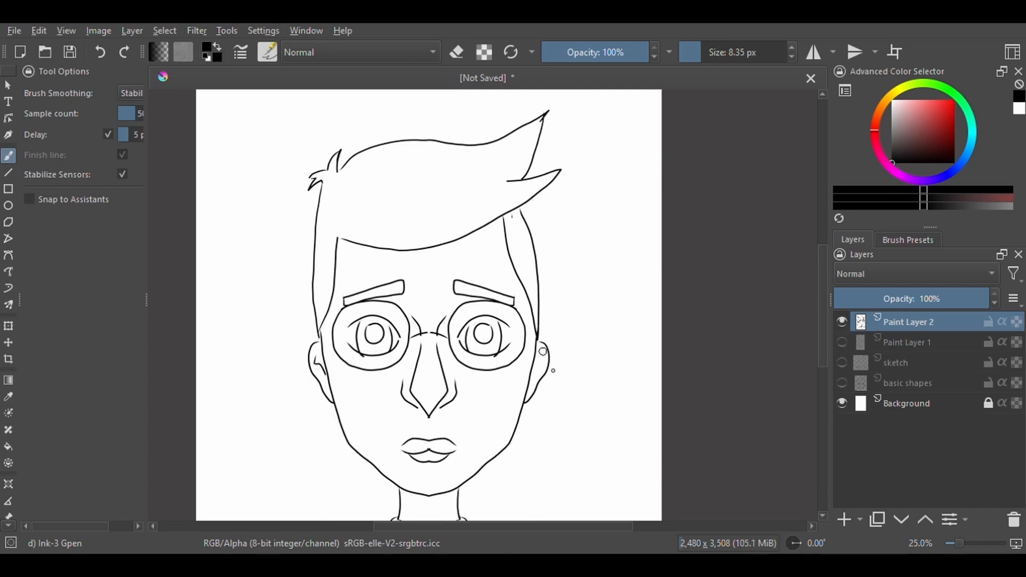
{"action": "left_click", "coordinate": [814, 51]}
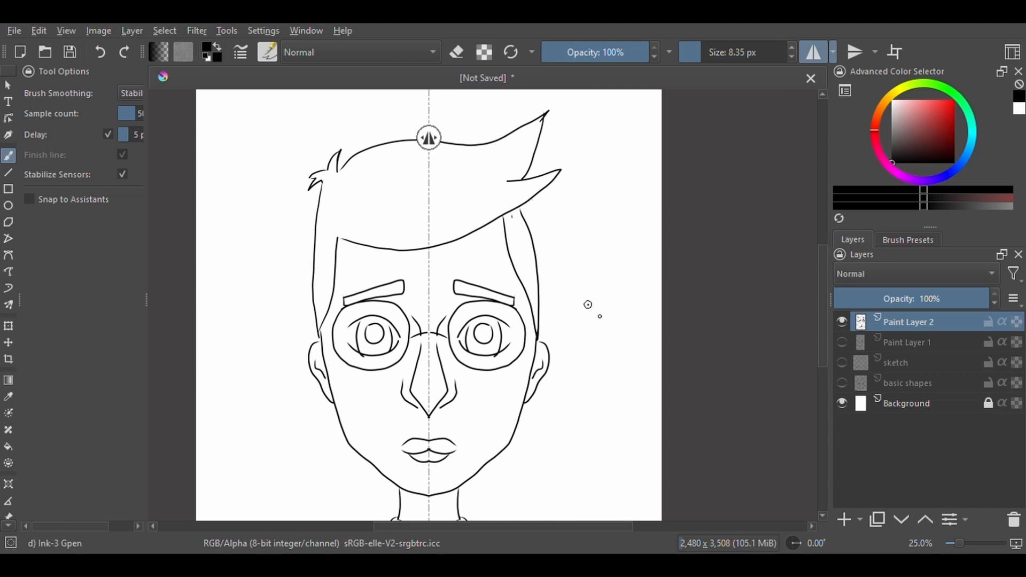
{"action": "key", "text": "minus"}
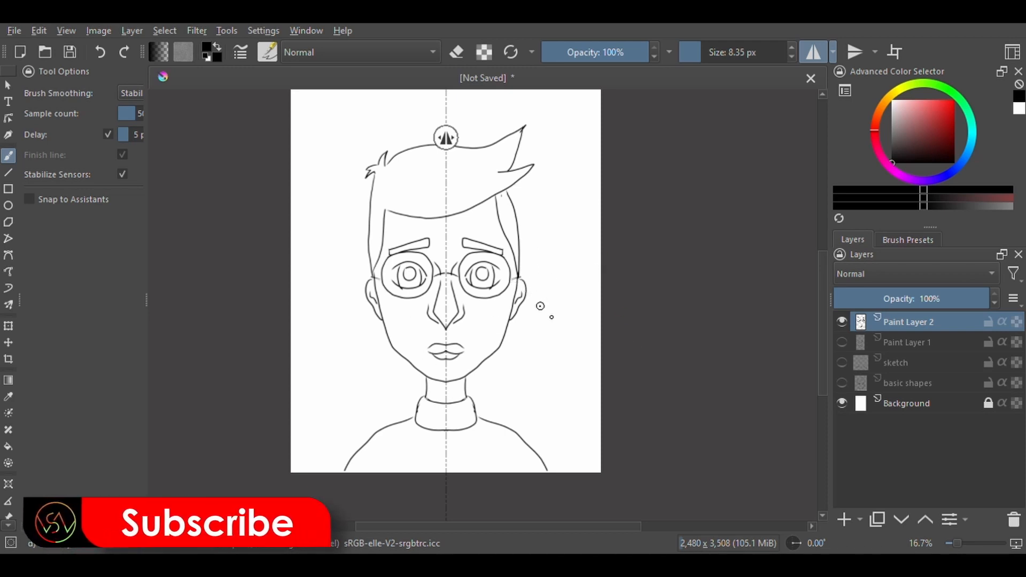
Rename the line art layer "line", add a paint layer beneath it and block in the whole figure in muted red with Basic-5 Size.
{"action": "left_click", "coordinate": [845, 520]}
{"action": "right_click", "coordinate": [579, 280]}
{"action": "left_click", "coordinate": [687, 257]}
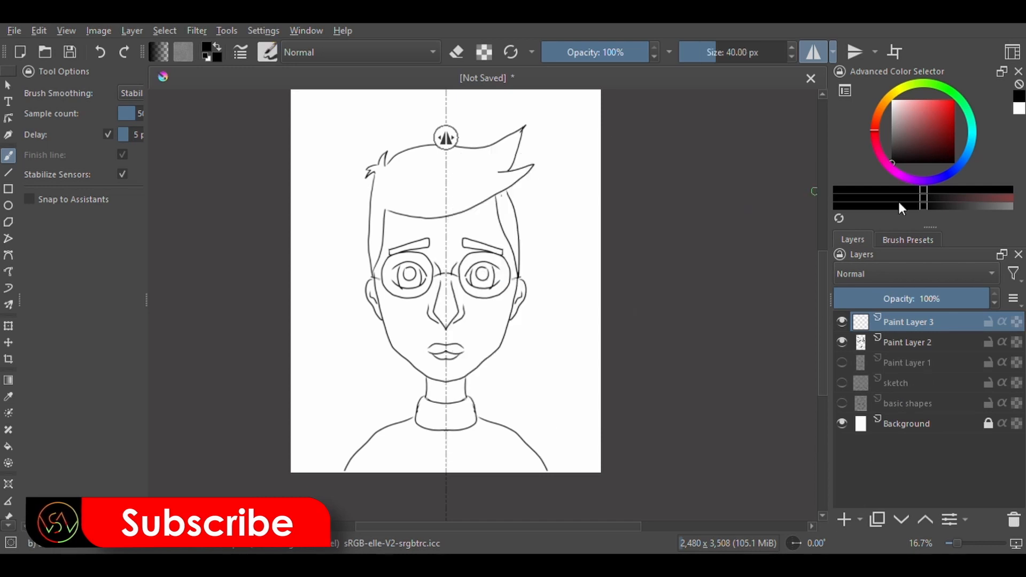
{"action": "left_click", "coordinate": [929, 124]}
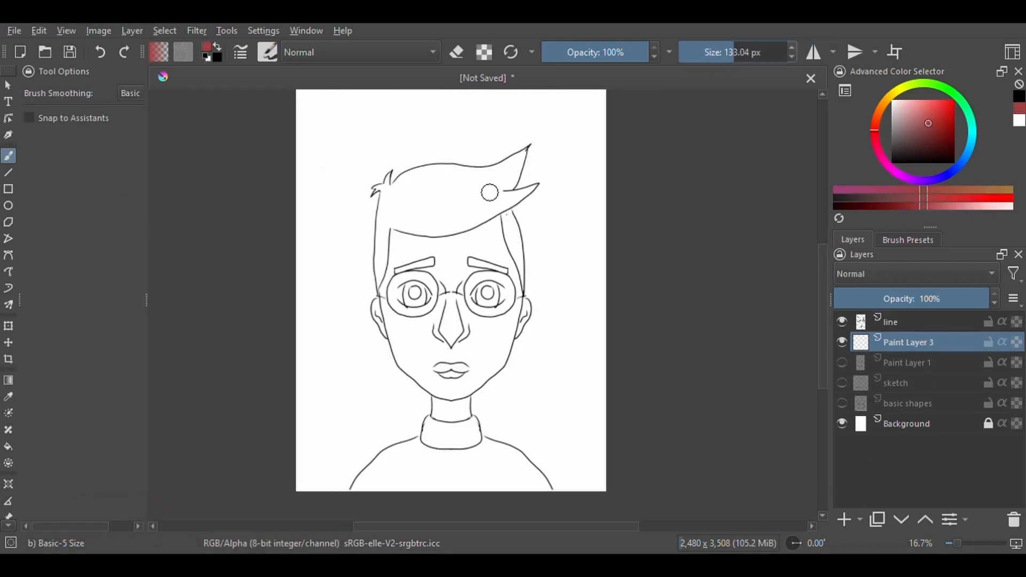
{"action": "mouse_move", "coordinate": [490, 193]}
{"action": "left_mouse_down"}
{"action": "mouse_move", "coordinate": [459, 213]}
{"action": "mouse_move", "coordinate": [513, 161]}
{"action": "mouse_move", "coordinate": [386, 180]}
{"action": "mouse_move", "coordinate": [382, 198]}
{"action": "mouse_move", "coordinate": [416, 197]}
{"action": "mouse_move", "coordinate": [397, 295]}
{"action": "mouse_move", "coordinate": [450, 404]}
{"action": "mouse_move", "coordinate": [439, 314]}
{"action": "mouse_move", "coordinate": [458, 389]}
{"action": "mouse_move", "coordinate": [476, 176]}
{"action": "mouse_move", "coordinate": [502, 208]}
{"action": "mouse_move", "coordinate": [471, 184]}
{"action": "mouse_move", "coordinate": [449, 190]}
{"action": "mouse_move", "coordinate": [400, 272]}
{"action": "mouse_move", "coordinate": [397, 340]}
{"action": "mouse_move", "coordinate": [413, 379]}
{"action": "mouse_move", "coordinate": [447, 269]}
{"action": "mouse_move", "coordinate": [461, 375]}
{"action": "mouse_move", "coordinate": [506, 227]}
{"action": "mouse_move", "coordinate": [522, 312]}
{"action": "mouse_move", "coordinate": [491, 240]}
{"action": "mouse_move", "coordinate": [475, 414]}
{"action": "mouse_move", "coordinate": [437, 274]}
{"action": "mouse_move", "coordinate": [433, 436]}
{"action": "mouse_move", "coordinate": [405, 446]}
{"action": "mouse_move", "coordinate": [373, 488]}
{"action": "mouse_move", "coordinate": [437, 484]}
{"action": "mouse_move", "coordinate": [393, 478]}
{"action": "mouse_move", "coordinate": [464, 471]}
{"action": "mouse_move", "coordinate": [506, 450]}
{"action": "mouse_move", "coordinate": [505, 489]}
{"action": "left_mouse_up"}
Erase the red overflow around the hair and both sides of the head with the Eraser Circle brush.
{"action": "right_click", "coordinate": [475, 287]}
{"action": "left_click", "coordinate": [473, 174]}
{"action": "scroll", "coordinate": [483, 176], "scroll_direction": "up", "scroll_amount": 1}
{"action": "mouse_move", "coordinate": [473, 140]}
{"action": "left_mouse_down"}
{"action": "mouse_move", "coordinate": [476, 202]}
{"action": "mouse_move", "coordinate": [559, 173]}
{"action": "left_mouse_up"}
{"action": "mouse_move", "coordinate": [588, 230]}
{"action": "left_mouse_down"}
{"action": "mouse_move", "coordinate": [551, 262]}
{"action": "mouse_move", "coordinate": [579, 239]}
{"action": "mouse_move", "coordinate": [556, 232]}
{"action": "left_mouse_up"}
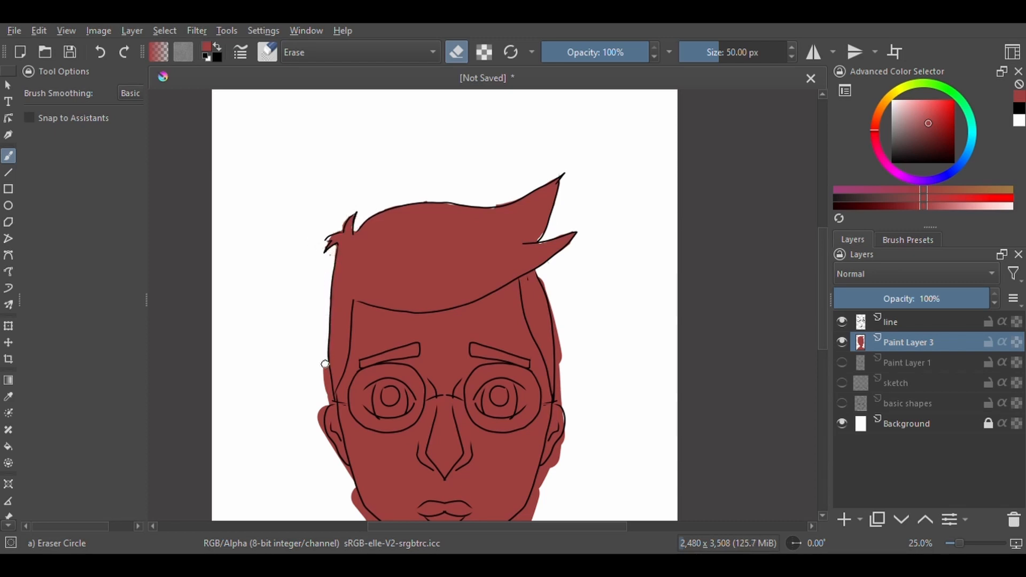
{"action": "left_click_drag", "start_coordinate": [325, 364], "coordinate": [329, 384]}
{"action": "left_click_drag", "start_coordinate": [556, 331], "coordinate": [559, 392]}
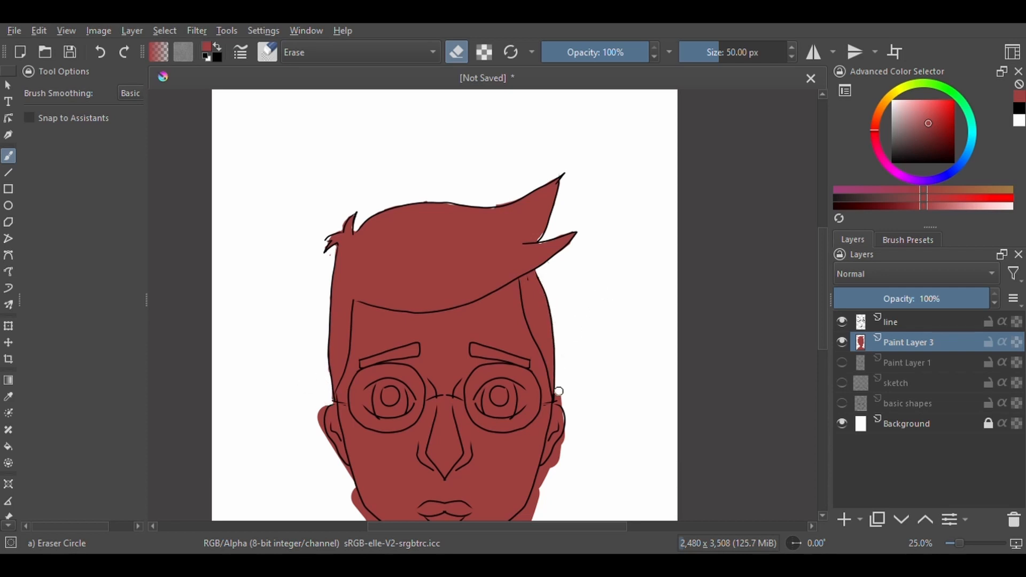
{"action": "right_click", "coordinate": [495, 263]}
{"action": "left_click", "coordinate": [449, 210]}
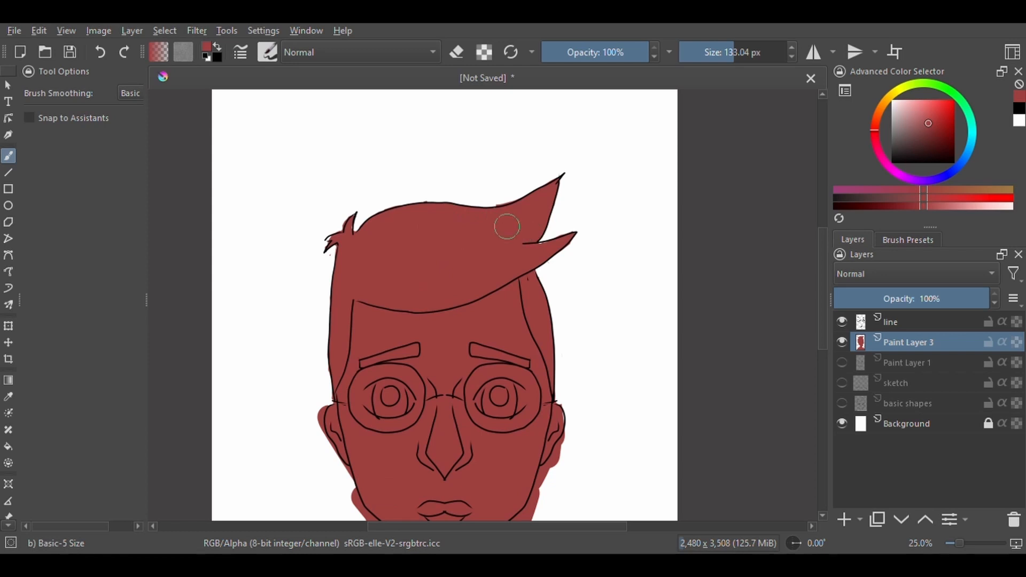
Erase the red overflow around the ears, jaw, neck, collar and shoulders, turning on mirroring for both sides.
{"action": "right_click", "coordinate": [444, 421]}
{"action": "left_click", "coordinate": [444, 423]}
{"action": "right_click", "coordinate": [456, 421]}
{"action": "left_click", "coordinate": [456, 217]}
{"action": "left_click_drag", "start_coordinate": [441, 472], "coordinate": [430, 372]}
{"action": "key", "text": "ctrl+z"}
{"action": "left_click_drag", "start_coordinate": [452, 409], "coordinate": [439, 251]}
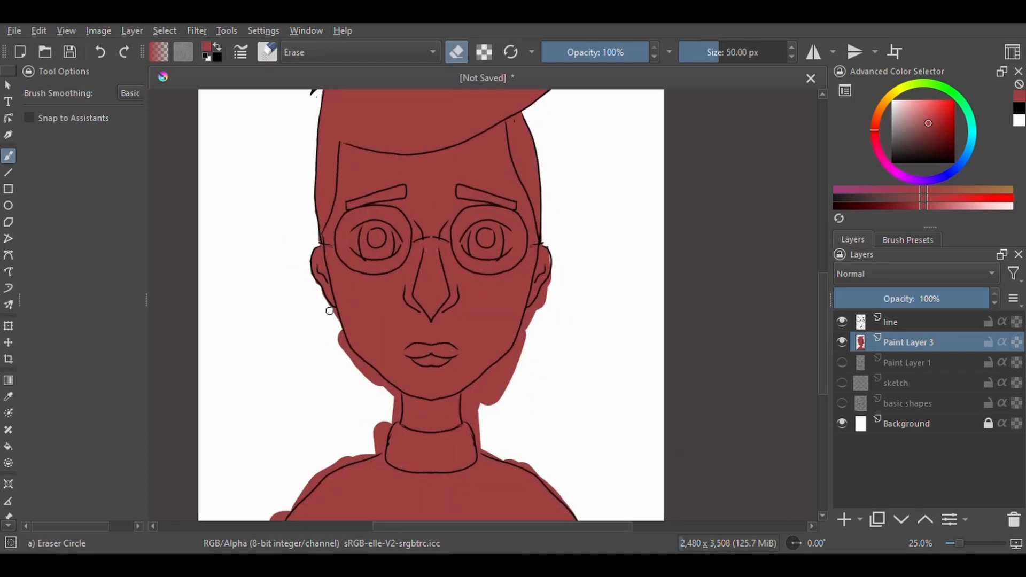
{"action": "mouse_move", "coordinate": [335, 321]}
{"action": "left_mouse_down"}
{"action": "mouse_move", "coordinate": [399, 409]}
{"action": "mouse_move", "coordinate": [355, 459]}
{"action": "left_mouse_up"}
{"action": "right_click", "coordinate": [553, 250]}
{"action": "left_click", "coordinate": [812, 55]}
{"action": "mouse_move", "coordinate": [519, 347]}
{"action": "left_mouse_down"}
{"action": "mouse_move", "coordinate": [473, 397]}
{"action": "mouse_move", "coordinate": [527, 351]}
{"action": "mouse_move", "coordinate": [513, 358]}
{"action": "mouse_move", "coordinate": [549, 292]}
{"action": "left_mouse_up"}
{"action": "mouse_move", "coordinate": [364, 460]}
{"action": "left_mouse_down"}
{"action": "mouse_move", "coordinate": [343, 462]}
{"action": "mouse_move", "coordinate": [351, 460]}
{"action": "mouse_move", "coordinate": [278, 516]}
{"action": "mouse_move", "coordinate": [326, 471]}
{"action": "left_mouse_up"}
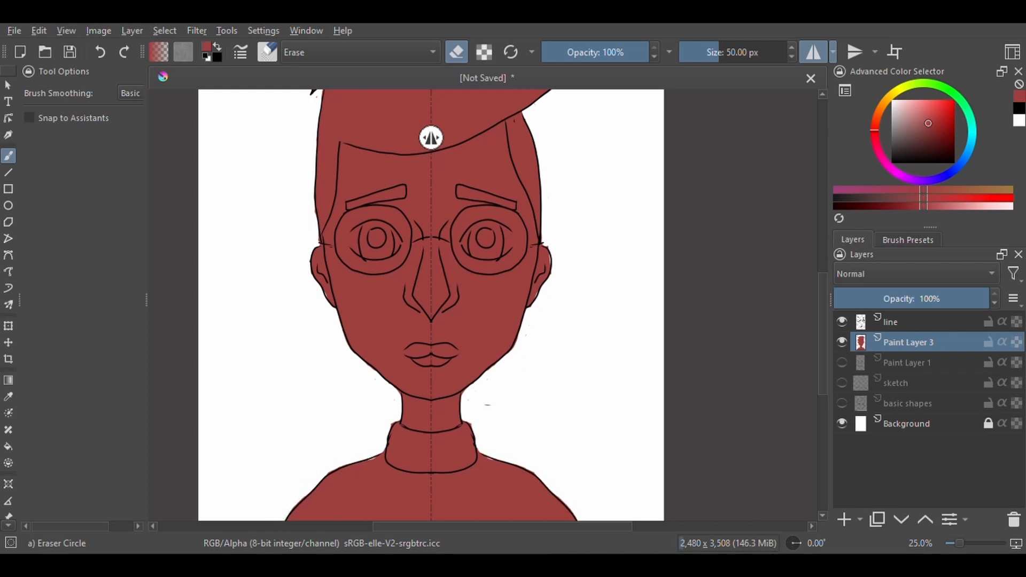
Turn off mirroring, clear the stray mark beside the shoulder and return to the Basic-5 Size brush.
{"action": "right_click", "coordinate": [434, 471]}
{"action": "left_click", "coordinate": [521, 227]}
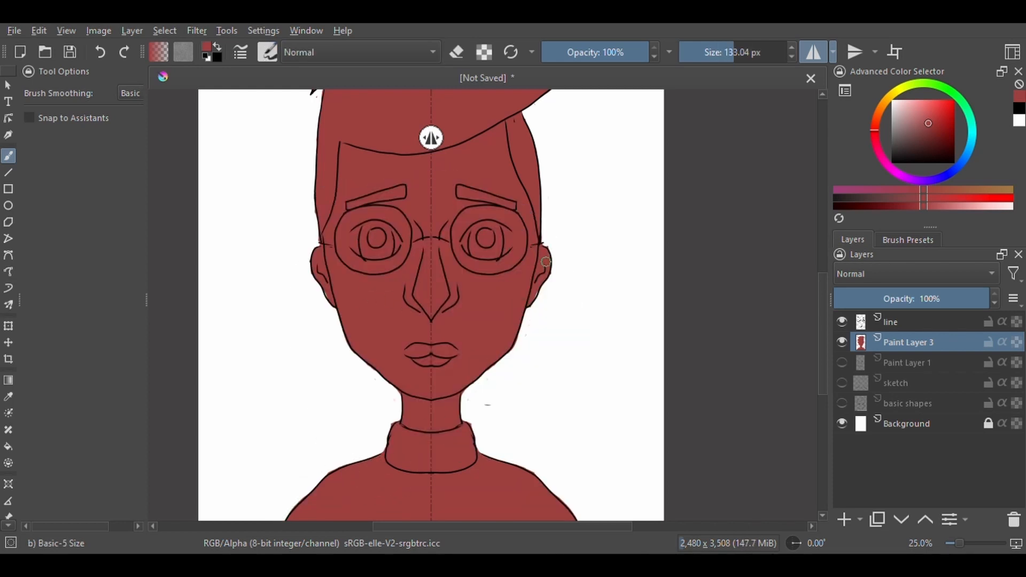
{"action": "scroll", "coordinate": [397, 267], "scroll_direction": "up", "scroll_amount": 3}
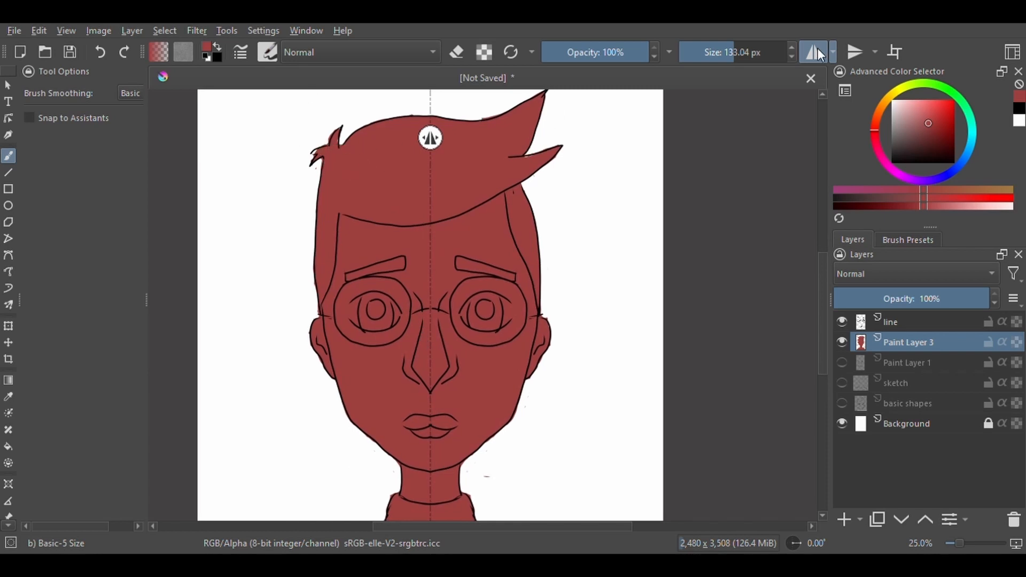
{"action": "key", "text": "m"}
{"action": "key", "text": "minus"}
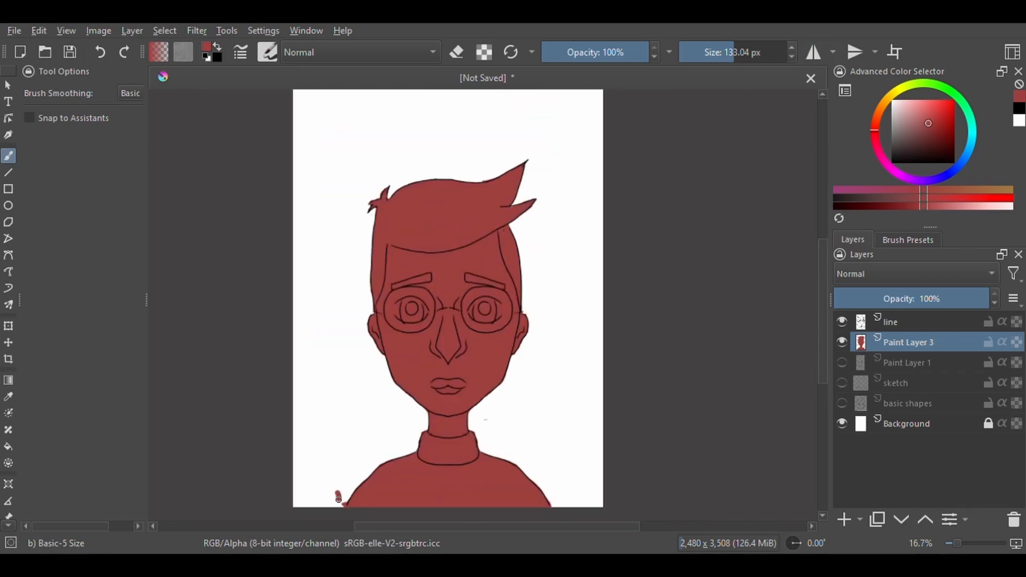
{"action": "key", "text": "e"}
{"action": "right_click", "coordinate": [591, 249]}
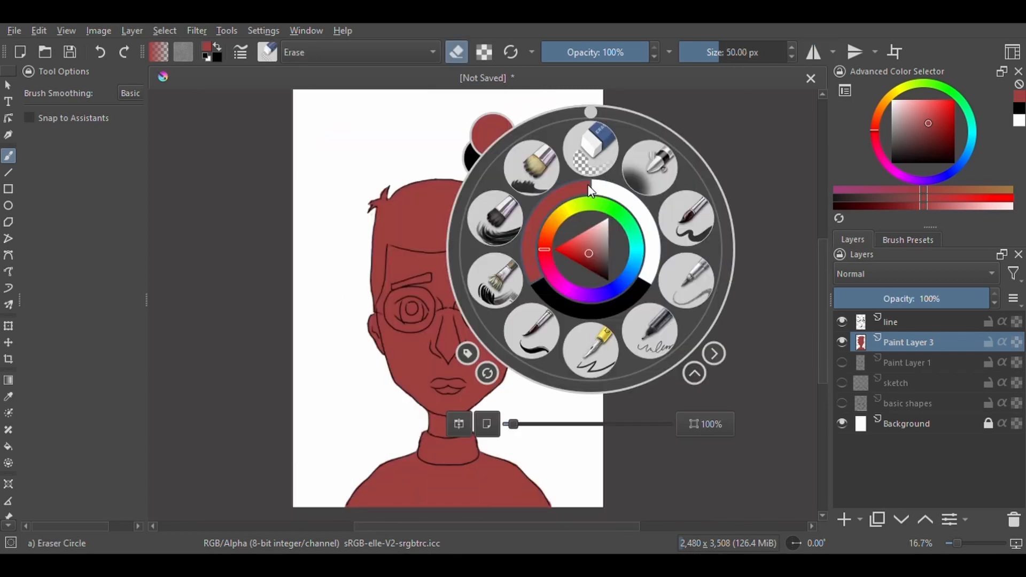
{"action": "left_click", "coordinate": [688, 216]}
Put Paint Layer 3 in a clipping group, cover the figure in light red on its mask layer and add a paint layer above.
{"action": "key", "text": "ctrl+shift+g"}
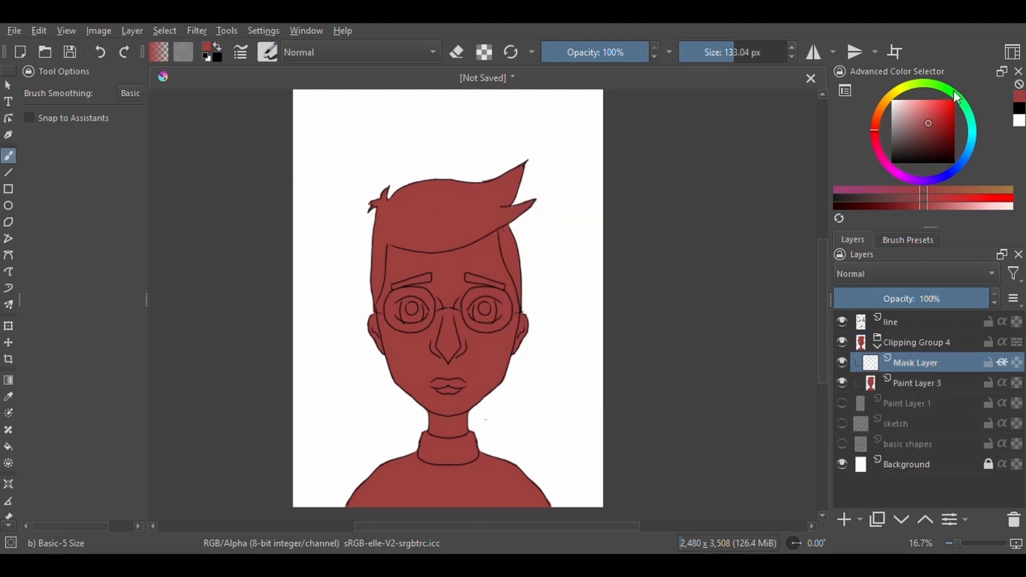
{"action": "left_click", "coordinate": [927, 104]}
{"action": "left_click", "coordinate": [738, 57]}
{"action": "mouse_move", "coordinate": [488, 217]}
{"action": "left_mouse_down"}
{"action": "mouse_move", "coordinate": [489, 259]}
{"action": "mouse_move", "coordinate": [497, 219]}
{"action": "mouse_move", "coordinate": [487, 296]}
{"action": "mouse_move", "coordinate": [454, 319]}
{"action": "mouse_move", "coordinate": [420, 294]}
{"action": "mouse_move", "coordinate": [385, 207]}
{"action": "mouse_move", "coordinate": [509, 177]}
{"action": "mouse_move", "coordinate": [415, 248]}
{"action": "mouse_move", "coordinate": [385, 217]}
{"action": "mouse_move", "coordinate": [379, 340]}
{"action": "mouse_move", "coordinate": [388, 273]}
{"action": "mouse_move", "coordinate": [504, 355]}
{"action": "mouse_move", "coordinate": [517, 213]}
{"action": "mouse_move", "coordinate": [518, 345]}
{"action": "mouse_move", "coordinate": [434, 414]}
{"action": "mouse_move", "coordinate": [409, 468]}
{"action": "mouse_move", "coordinate": [421, 458]}
{"action": "mouse_move", "coordinate": [392, 482]}
{"action": "mouse_move", "coordinate": [467, 515]}
{"action": "mouse_move", "coordinate": [484, 491]}
{"action": "mouse_move", "coordinate": [535, 484]}
{"action": "left_mouse_up"}
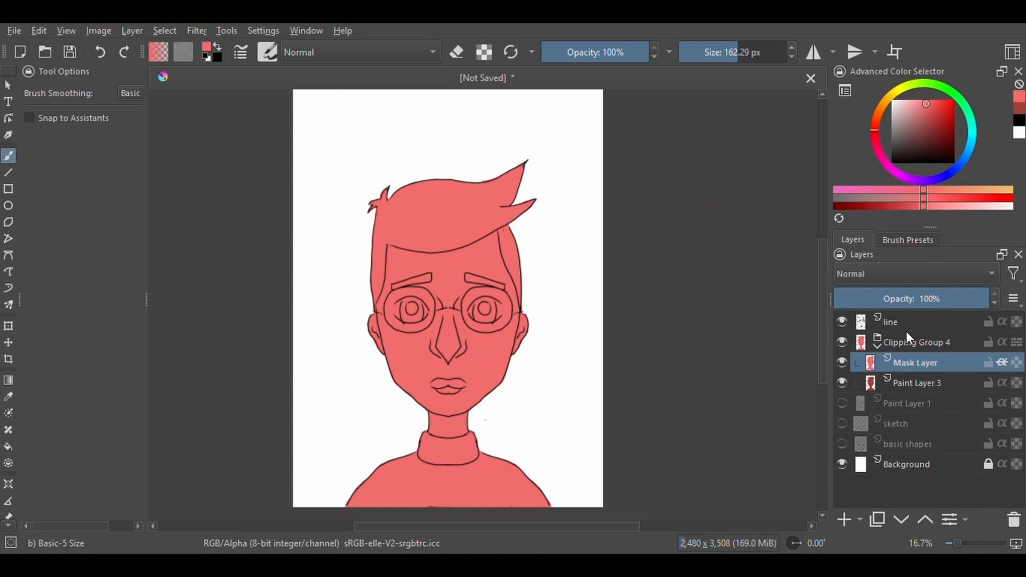
{"action": "key", "text": "Insert"}
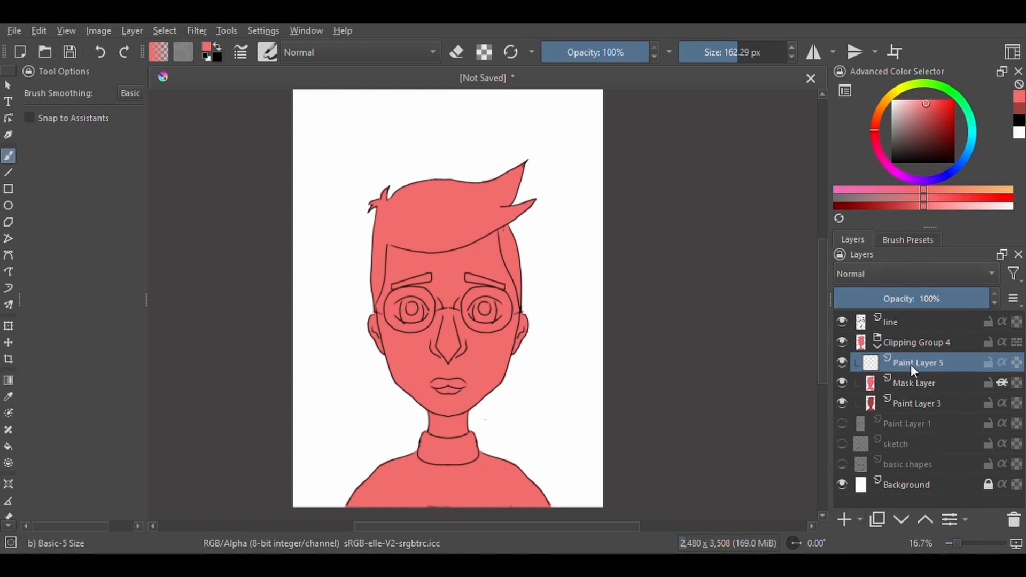
{"action": "key", "text": "ctrl+shift+g"}
{"action": "double_click", "coordinate": [912, 423]}
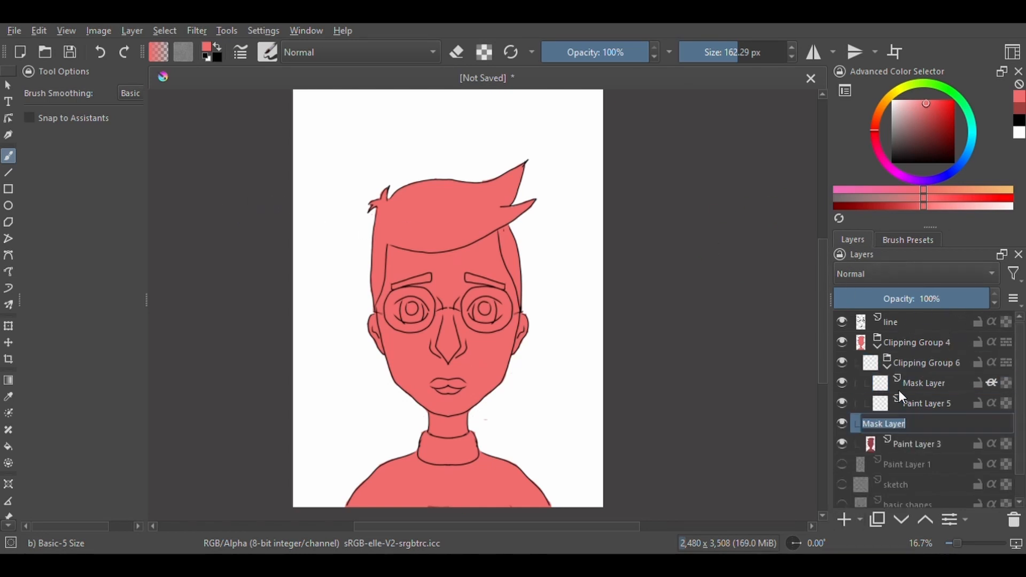
{"action": "type", "text": "shilo"}
{"action": "key", "text": "Return"}
{"action": "key", "text": "ctrl+z"}
{"action": "key", "text": "ctrl+z"}
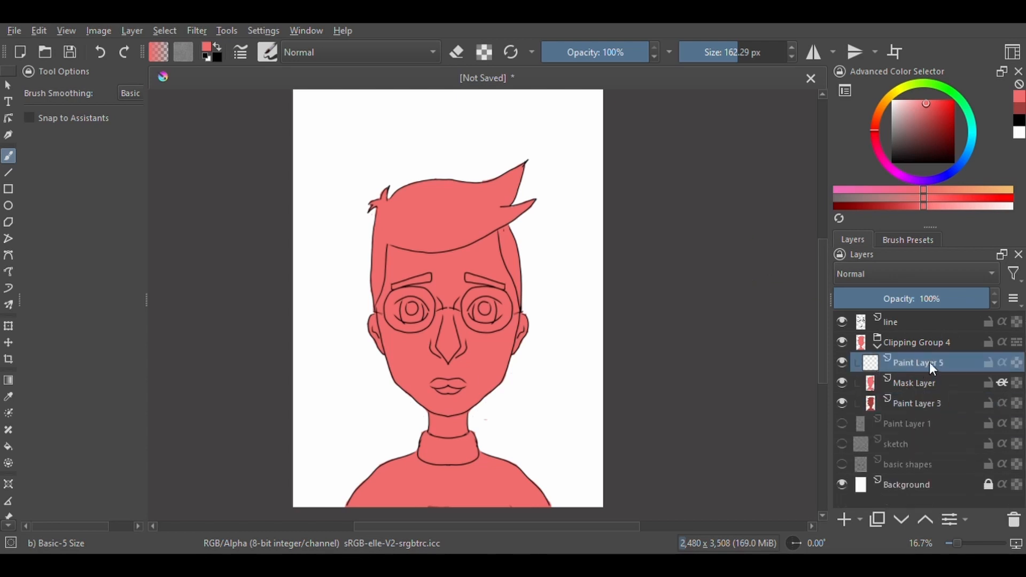
Rename the sketch layer "shillo".
{"action": "left_click", "coordinate": [901, 393]}
{"action": "type", "text": "shilo"}
{"action": "key", "text": "Return"}
{"action": "type", "text": "shillo"}
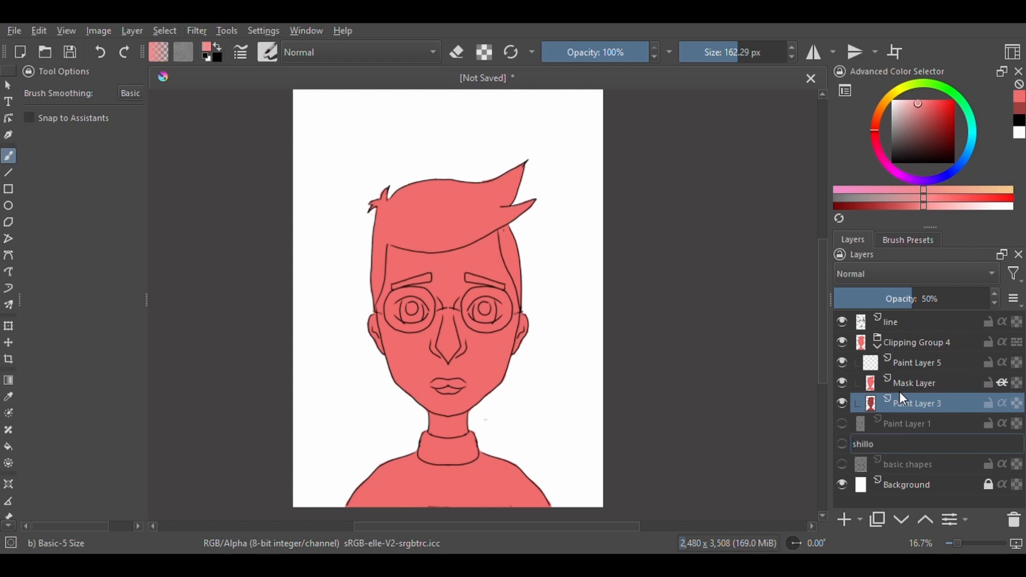
{"action": "key", "text": "Return"}
Rename the mask layer "paint mask" and the empty paint layer above it "hair".
{"action": "double_click", "coordinate": [916, 381]}
{"action": "type", "text": "paint mask"}
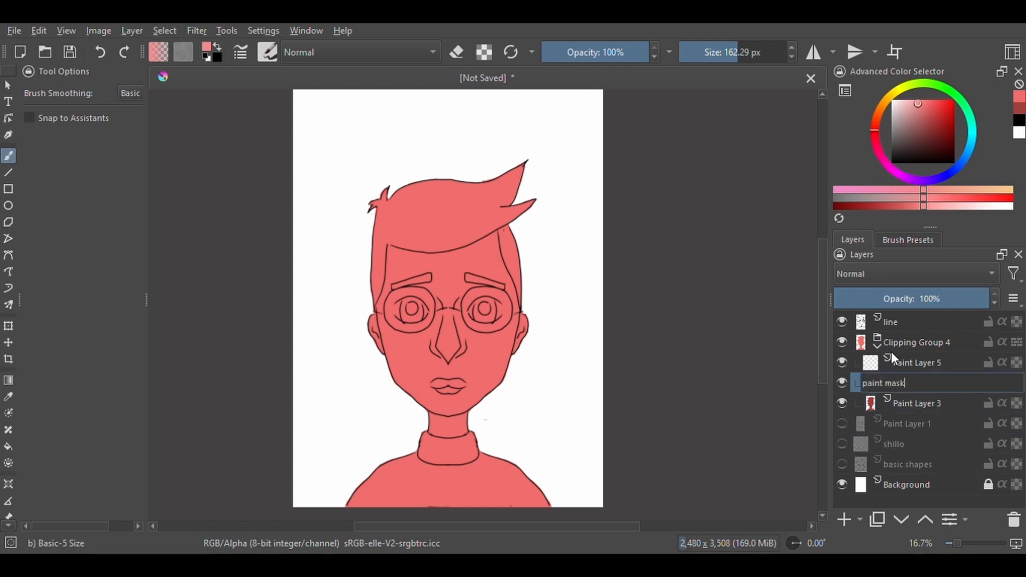
{"action": "key", "text": "Return"}
{"action": "left_click", "coordinate": [911, 363]}
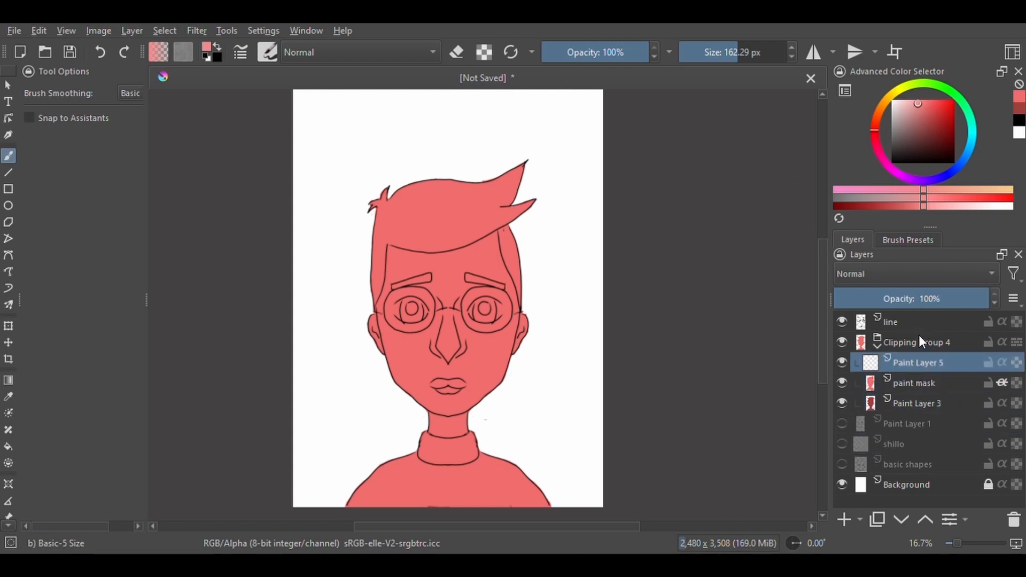
{"action": "key", "text": "F2"}
{"action": "type", "text": "hair"}
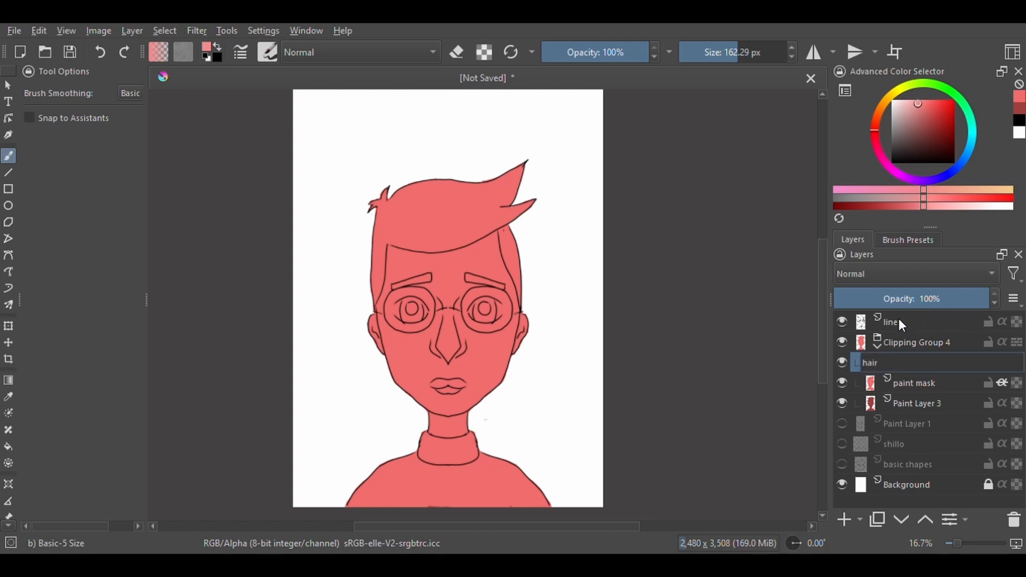
{"action": "key", "text": "Return"}
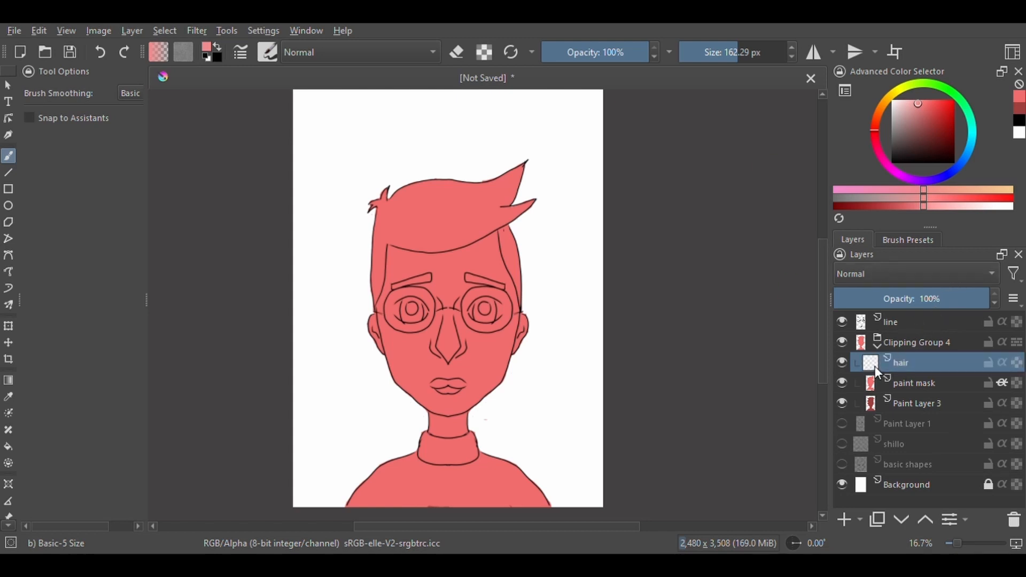
Turn on alpha inheritance for the hair layer and place it inside the clipping group, above the paint mask.
{"action": "key", "text": "ctrl+Page_Up"}
{"action": "left_click_drag", "start_coordinate": [382, 226], "coordinate": [351, 227]}
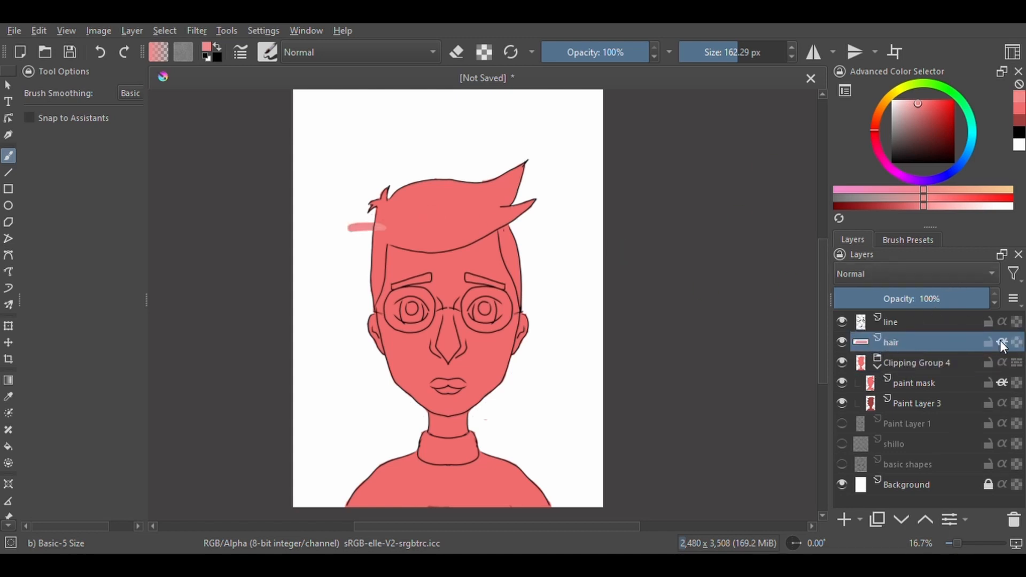
{"action": "key", "text": "ctrl+z"}
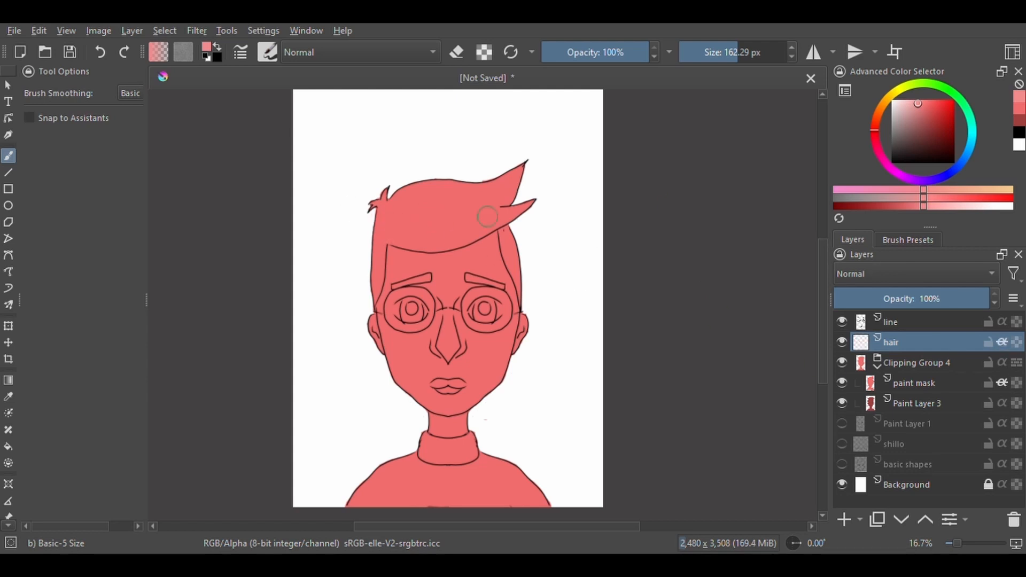
{"action": "left_click_drag", "start_coordinate": [943, 342], "coordinate": [951, 357]}
Pick black and lay broad strokes along the top of the hair and the left side of the head.
{"action": "left_click", "coordinate": [894, 163]}
{"action": "mouse_move", "coordinate": [503, 193]}
{"action": "left_mouse_down"}
{"action": "mouse_move", "coordinate": [530, 203]}
{"action": "mouse_move", "coordinate": [473, 218]}
{"action": "mouse_move", "coordinate": [507, 211]}
{"action": "left_mouse_up"}
{"action": "key", "text": "ctrl+z"}
{"action": "mouse_move", "coordinate": [522, 168]}
{"action": "left_mouse_down"}
{"action": "mouse_move", "coordinate": [401, 201]}
{"action": "mouse_move", "coordinate": [371, 267]}
{"action": "mouse_move", "coordinate": [372, 294]}
{"action": "left_mouse_up"}
{"action": "right_click", "coordinate": [421, 249]}
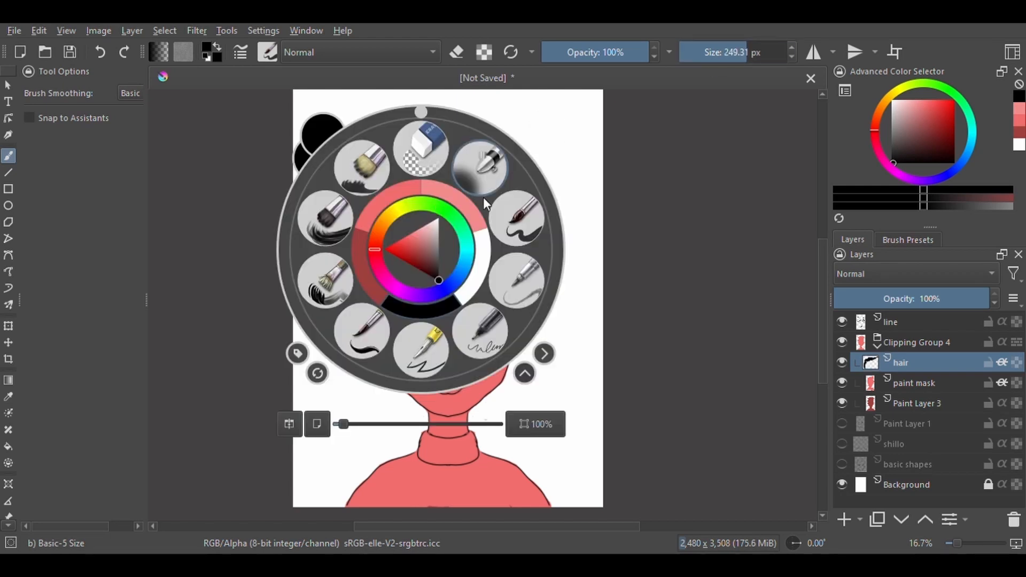
{"action": "right_click", "coordinate": [421, 256]}
Reduce the brush to 56.91 px and fill the rest of the swept fringe and the left sideburn in black.
{"action": "mouse_move", "coordinate": [461, 203]}
{"action": "left_mouse_down", "text": "shift"}
{"action": "mouse_move", "coordinate": [362, 204]}
{"action": "mouse_move", "coordinate": [429, 229]}
{"action": "mouse_move", "coordinate": [389, 216]}
{"action": "left_mouse_up", "text": "shift"}
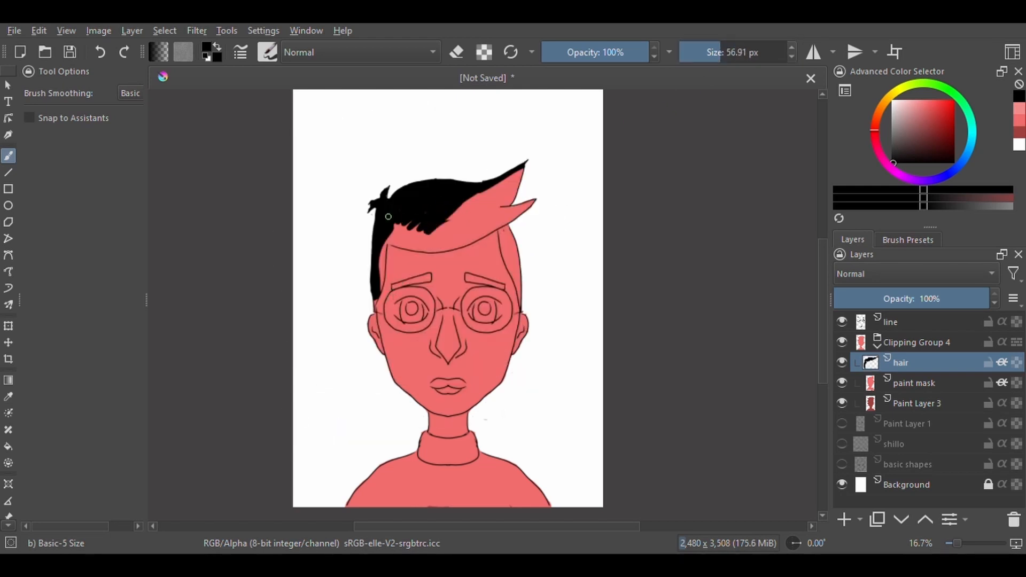
{"action": "mouse_move", "coordinate": [380, 253]}
{"action": "left_mouse_down"}
{"action": "mouse_move", "coordinate": [397, 227]}
{"action": "mouse_move", "coordinate": [520, 170]}
{"action": "mouse_move", "coordinate": [511, 201]}
{"action": "mouse_move", "coordinate": [511, 189]}
{"action": "mouse_move", "coordinate": [497, 190]}
{"action": "mouse_move", "coordinate": [401, 229]}
{"action": "left_mouse_up"}
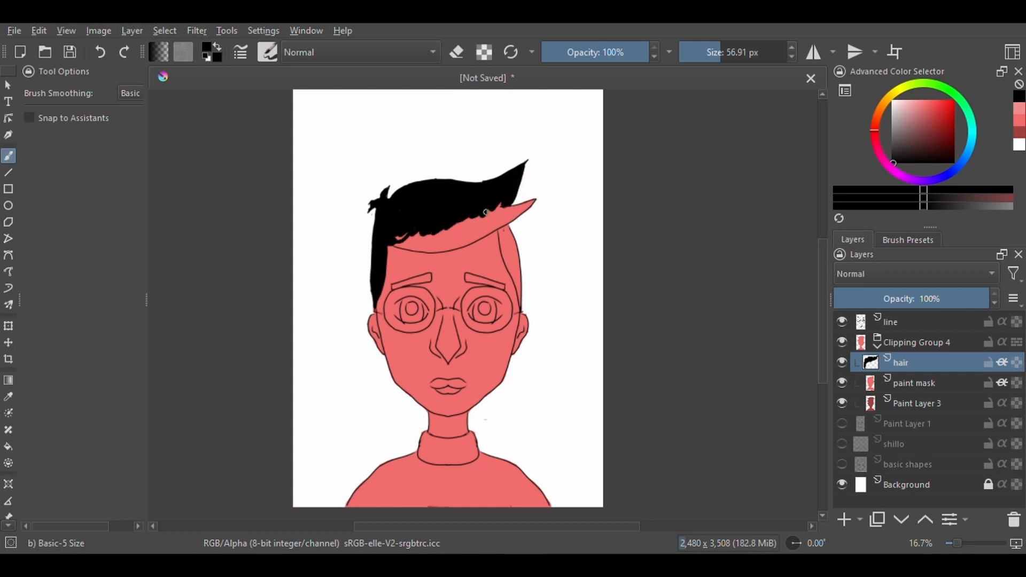
{"action": "mouse_move", "coordinate": [485, 212]}
{"action": "left_mouse_down"}
{"action": "mouse_move", "coordinate": [529, 203]}
{"action": "mouse_move", "coordinate": [393, 231]}
{"action": "left_mouse_up"}
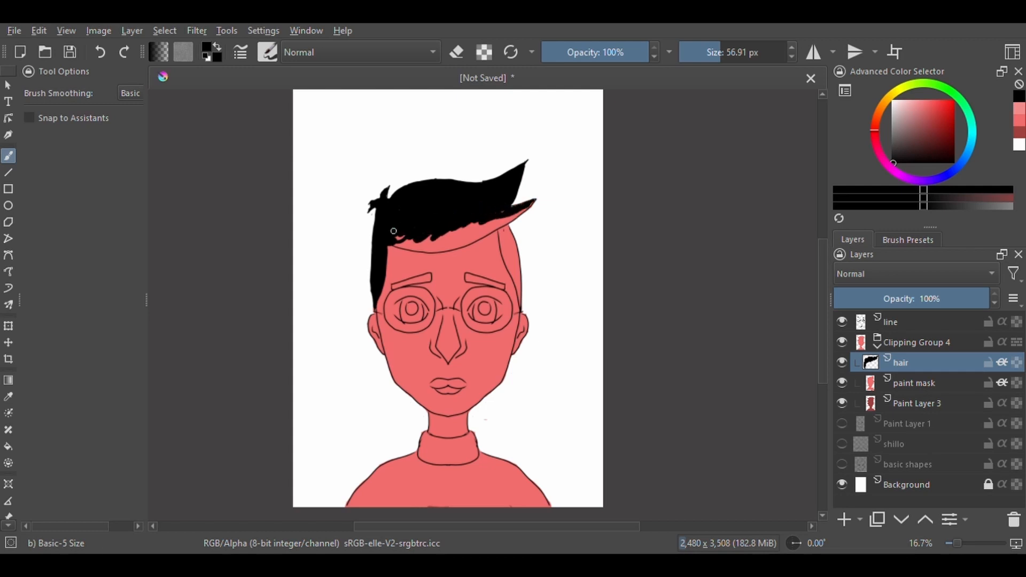
{"action": "mouse_move", "coordinate": [450, 249]}
{"action": "left_mouse_down"}
{"action": "mouse_move", "coordinate": [531, 203]}
{"action": "mouse_move", "coordinate": [500, 225]}
{"action": "mouse_move", "coordinate": [408, 232]}
{"action": "left_mouse_up"}
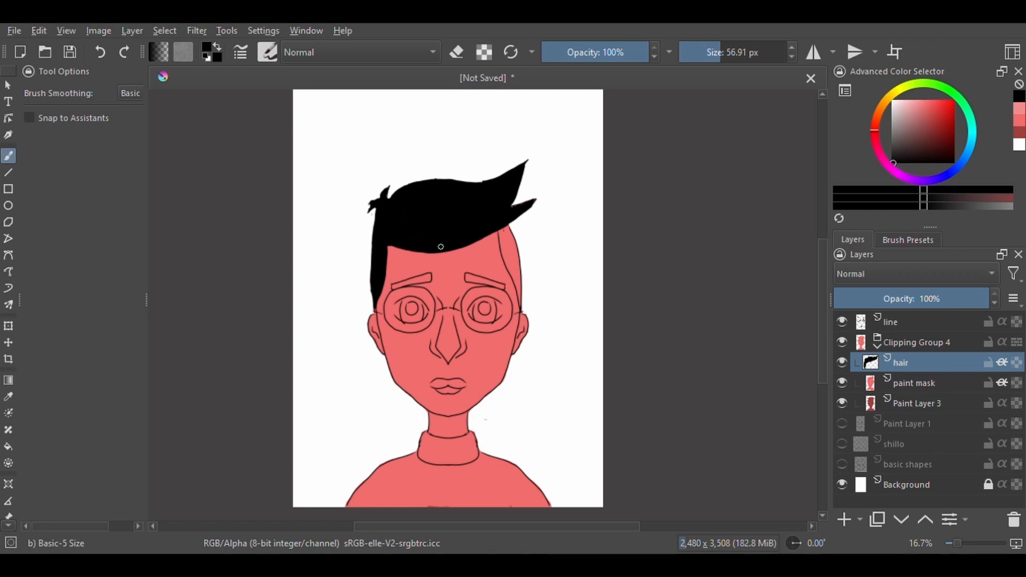
Fill the hair on the right side of the head and both eyebrows in black.
{"action": "key", "text": "e"}
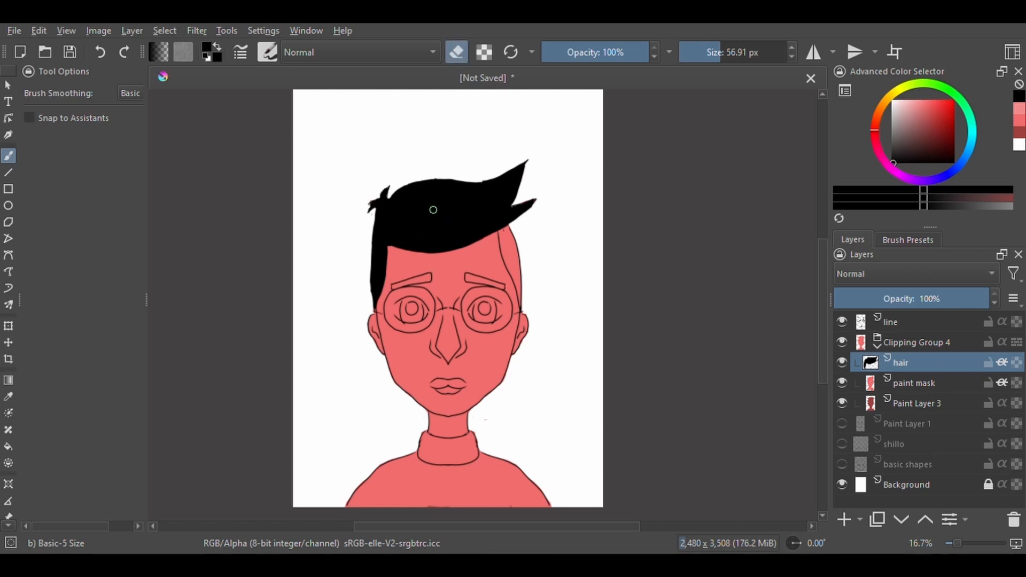
{"action": "mouse_move", "coordinate": [439, 214]}
{"action": "left_mouse_down"}
{"action": "mouse_move", "coordinate": [475, 206]}
{"action": "mouse_move", "coordinate": [474, 225]}
{"action": "mouse_move", "coordinate": [508, 234]}
{"action": "mouse_move", "coordinate": [520, 297]}
{"action": "mouse_move", "coordinate": [513, 267]}
{"action": "left_mouse_up"}
{"action": "key", "text": "ctrl+z"}
{"action": "key", "text": "e"}
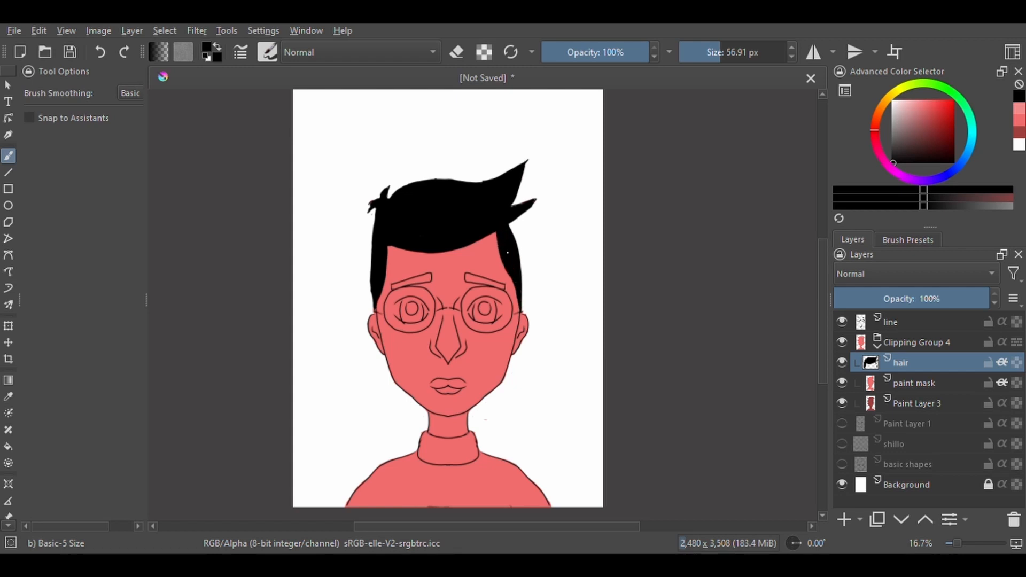
{"action": "key", "text": "plus"}
{"action": "mouse_move", "coordinate": [394, 264]}
{"action": "left_mouse_down"}
{"action": "mouse_move", "coordinate": [369, 270]}
{"action": "mouse_move", "coordinate": [499, 272]}
{"action": "left_mouse_up"}
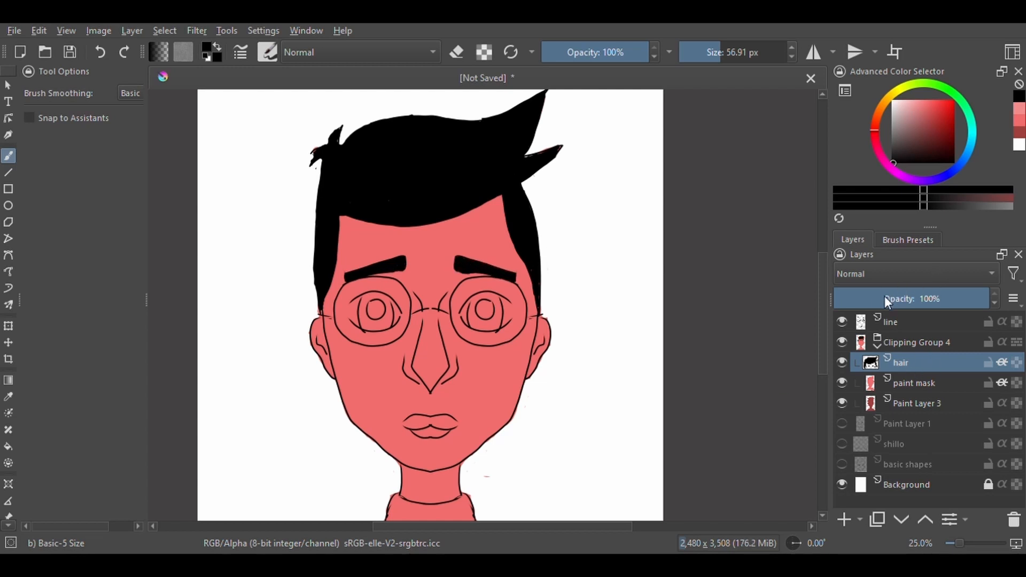
Add a paint layer named "skin", pick a light orange for it and move the layer below the hair.
{"action": "key", "text": "Insert"}
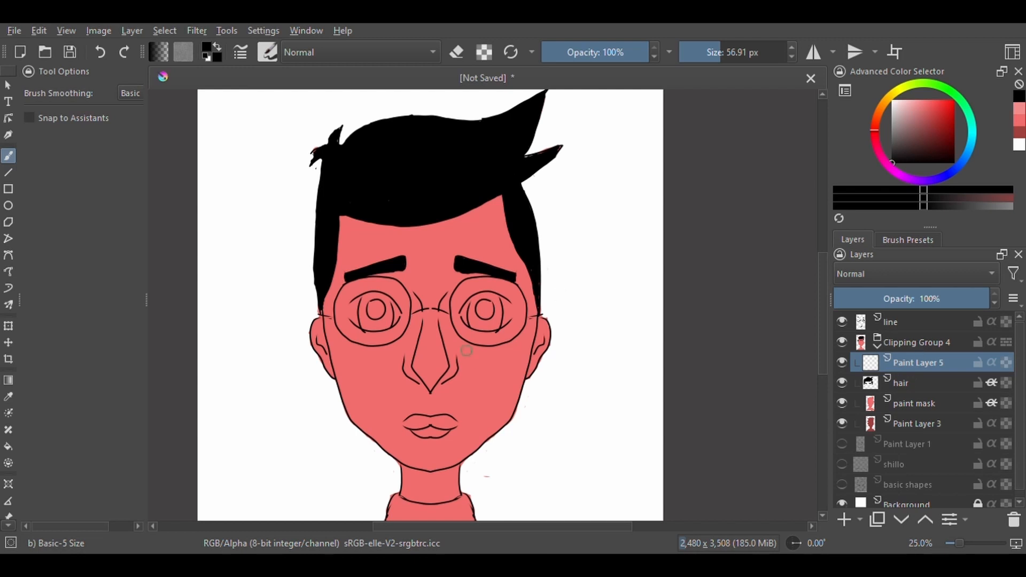
{"action": "key", "text": "F2"}
{"action": "type", "text": "skin"}
{"action": "key", "text": "Return"}
{"action": "left_click", "coordinate": [927, 102]}
{"action": "left_click", "coordinate": [877, 118]}
{"action": "left_click_drag", "start_coordinate": [370, 227], "coordinate": [372, 234]}
{"action": "left_click_drag", "start_coordinate": [912, 364], "coordinate": [903, 392]}
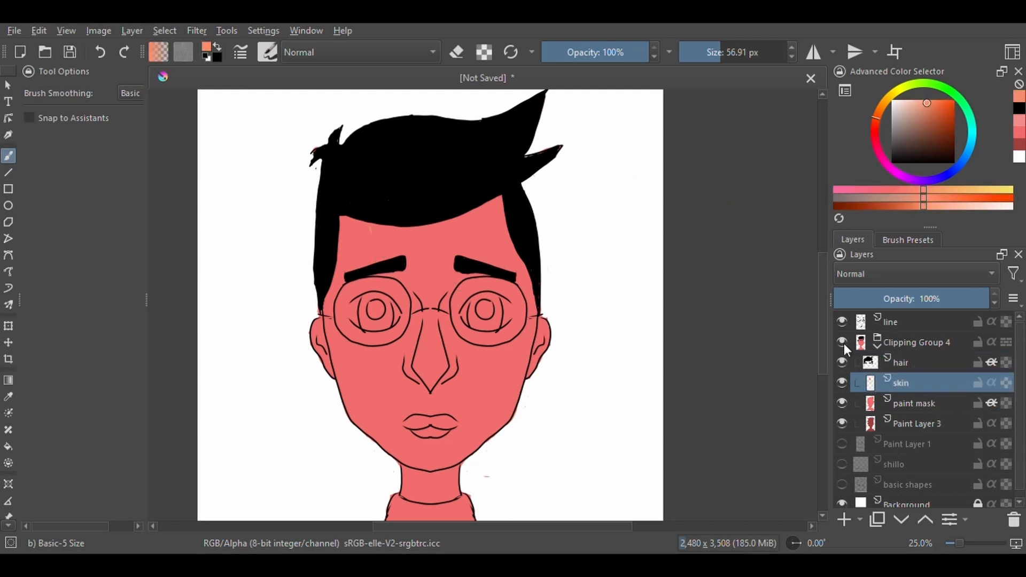
Paint the face, ears and neck light orange with a 93.92 px mirrored brush, and enable alpha inheritance on the skin layer.
{"action": "mouse_move", "coordinate": [464, 220]}
{"action": "left_mouse_down"}
{"action": "mouse_move", "coordinate": [433, 301]}
{"action": "mouse_move", "coordinate": [455, 356]}
{"action": "left_mouse_up"}
{"action": "left_click", "coordinate": [728, 58]}
{"action": "mouse_move", "coordinate": [481, 214]}
{"action": "left_mouse_down"}
{"action": "mouse_move", "coordinate": [439, 350]}
{"action": "mouse_move", "coordinate": [413, 230]}
{"action": "mouse_move", "coordinate": [378, 289]}
{"action": "mouse_move", "coordinate": [374, 385]}
{"action": "mouse_move", "coordinate": [348, 374]}
{"action": "mouse_move", "coordinate": [331, 310]}
{"action": "mouse_move", "coordinate": [326, 363]}
{"action": "mouse_move", "coordinate": [371, 394]}
{"action": "left_mouse_up"}
{"action": "left_click", "coordinate": [814, 53]}
{"action": "mouse_move", "coordinate": [381, 316]}
{"action": "left_mouse_down"}
{"action": "mouse_move", "coordinate": [323, 325]}
{"action": "mouse_move", "coordinate": [320, 353]}
{"action": "mouse_move", "coordinate": [369, 454]}
{"action": "mouse_move", "coordinate": [368, 416]}
{"action": "mouse_move", "coordinate": [417, 498]}
{"action": "mouse_move", "coordinate": [415, 390]}
{"action": "mouse_move", "coordinate": [393, 411]}
{"action": "mouse_move", "coordinate": [439, 389]}
{"action": "left_mouse_up"}
{"action": "left_click", "coordinate": [993, 383]}
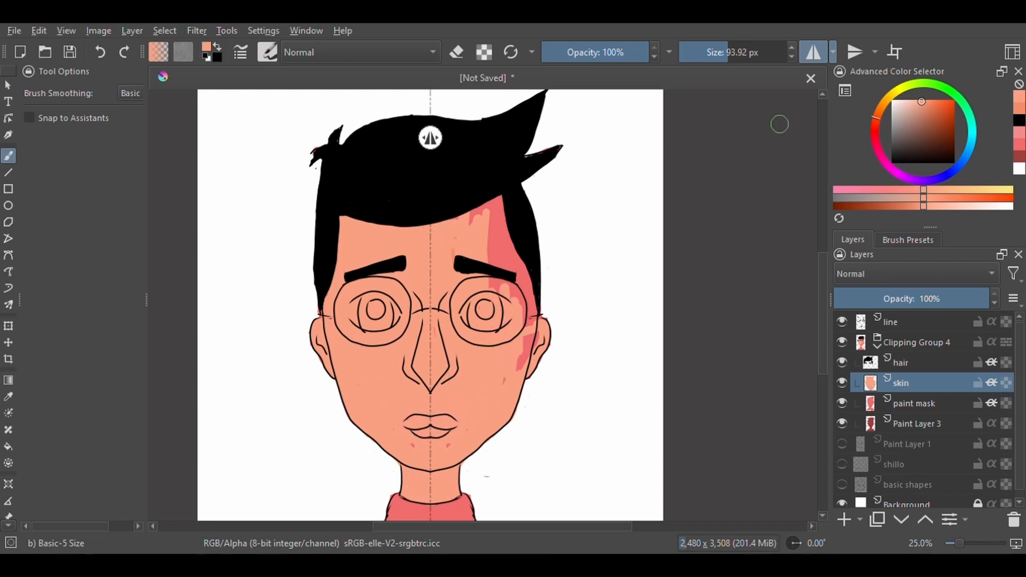
Turn off mirroring, fill the remaining gaps on the forehead, cheek and around the lips, and toggle the paint mask to check coverage.
{"action": "left_click", "coordinate": [814, 52]}
{"action": "mouse_move", "coordinate": [473, 214]}
{"action": "left_mouse_down"}
{"action": "mouse_move", "coordinate": [496, 202]}
{"action": "mouse_move", "coordinate": [530, 302]}
{"action": "mouse_move", "coordinate": [524, 338]}
{"action": "mouse_move", "coordinate": [534, 322]}
{"action": "mouse_move", "coordinate": [500, 231]}
{"action": "mouse_move", "coordinate": [467, 328]}
{"action": "left_mouse_up"}
{"action": "left_click_drag", "start_coordinate": [417, 434], "coordinate": [452, 432]}
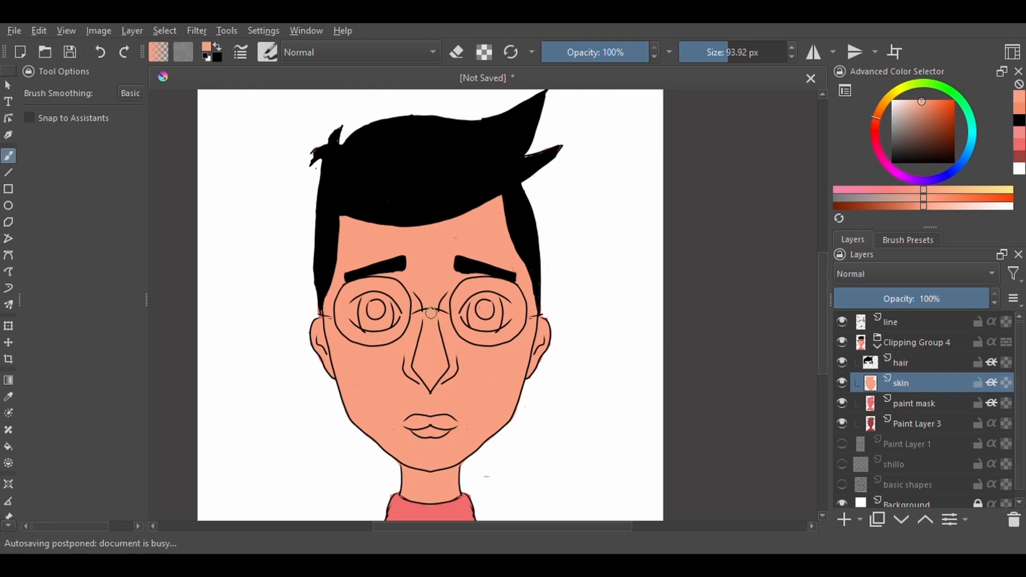
{"action": "left_click", "coordinate": [843, 404]}
{"action": "left_click", "coordinate": [842, 404]}
{"action": "left_click", "coordinate": [842, 405]}
{"action": "left_click", "coordinate": [842, 405]}
Add a paint layer named "eyes" above the skin layer.
{"action": "left_click_drag", "start_coordinate": [551, 443], "coordinate": [555, 307]}
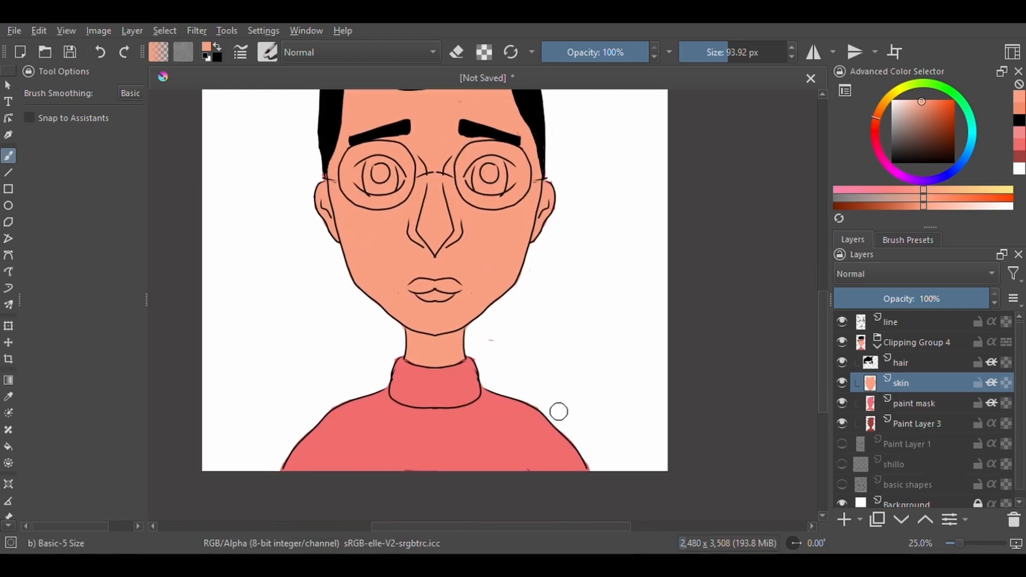
{"action": "left_click", "coordinate": [845, 519]}
{"action": "key", "text": "F2"}
{"action": "type", "text": "eyes"}
{"action": "key", "text": "Return"}
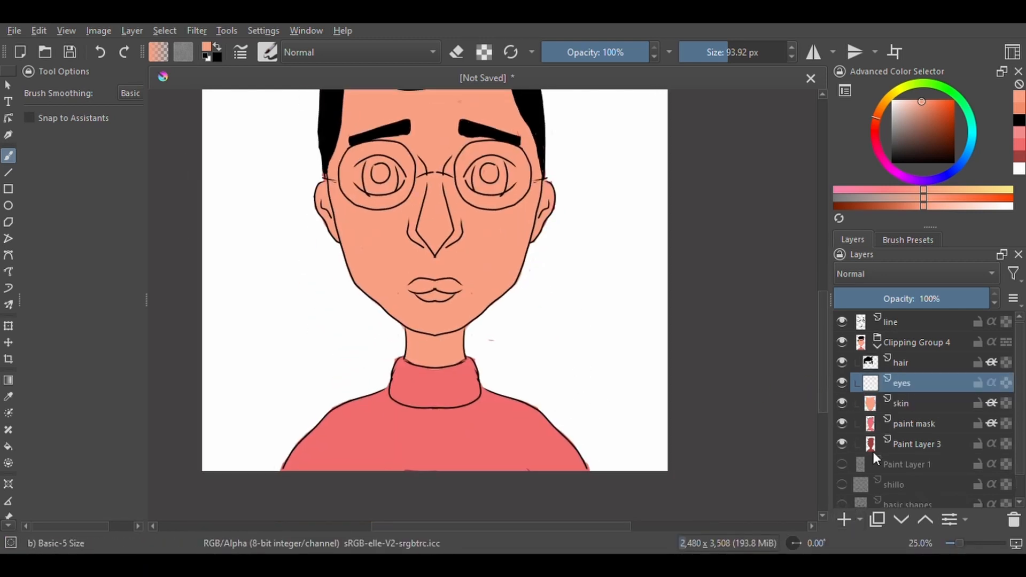
Pick an off-white and paint both eyeballs inside the glasses, turning on mirroring.
{"action": "left_click", "coordinate": [896, 103]}
{"action": "key", "text": "ctrl+plus"}
{"action": "left_click_drag", "start_coordinate": [387, 248], "coordinate": [404, 332]}
{"action": "key", "text": "ctrl+plus"}
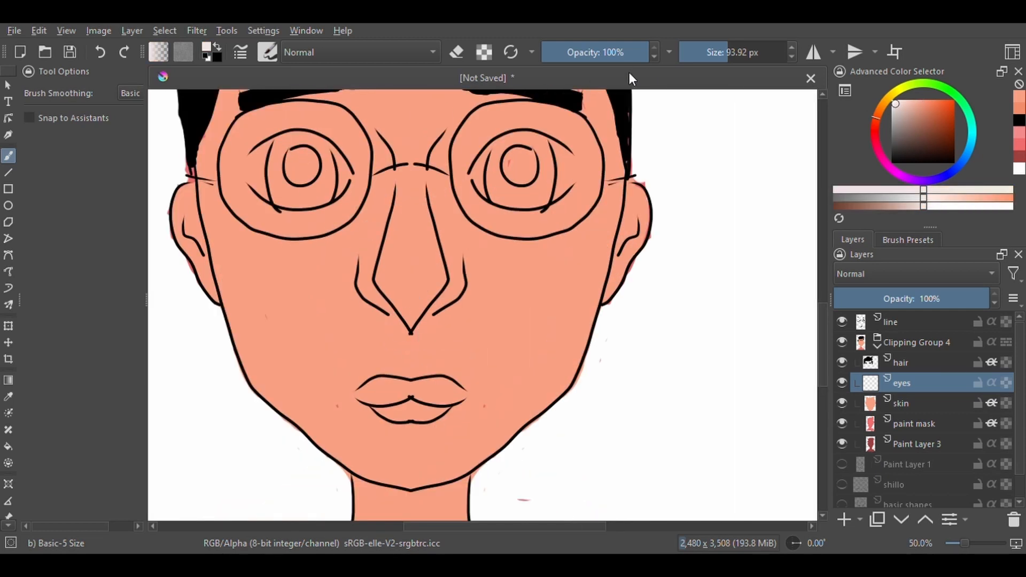
{"action": "mouse_move", "coordinate": [295, 162]}
{"action": "left_mouse_down"}
{"action": "mouse_move", "coordinate": [296, 181]}
{"action": "mouse_move", "coordinate": [291, 160]}
{"action": "mouse_move", "coordinate": [323, 162]}
{"action": "mouse_move", "coordinate": [303, 179]}
{"action": "left_mouse_up"}
{"action": "key", "text": "m"}
{"action": "mouse_move", "coordinate": [278, 170]}
{"action": "left_mouse_down"}
{"action": "mouse_move", "coordinate": [294, 202]}
{"action": "mouse_move", "coordinate": [281, 181]}
{"action": "mouse_move", "coordinate": [297, 160]}
{"action": "left_mouse_up"}
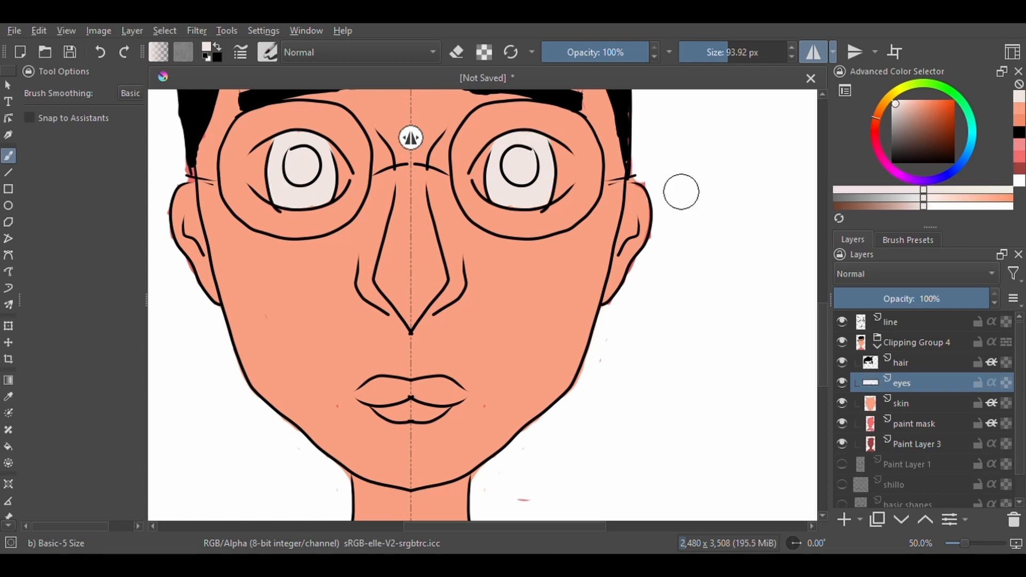
Reset the brush colour to black and reduce the brush size to 11.22 px.
{"action": "key", "text": "d"}
{"action": "key", "text": "["}
{"action": "key", "text": "["}
{"action": "key", "text": "["}
{"action": "key", "text": "["}
{"action": "key", "text": "["}
{"action": "key", "text": "["}
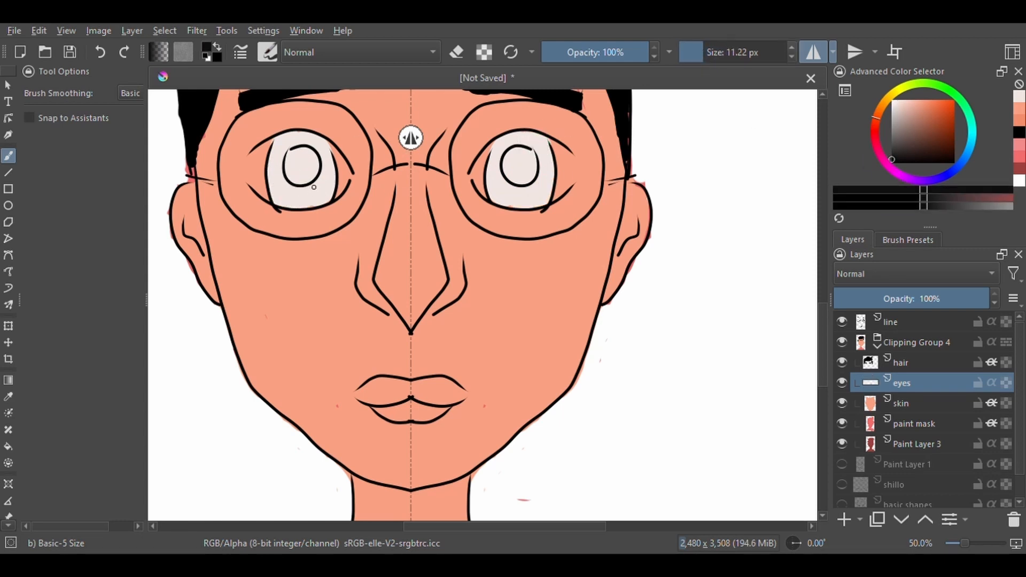
Pick a pale yellow, lock the alpha of the eyes layer and fill the painted eyeballs with the new colour.
{"action": "left_click", "coordinate": [901, 118]}
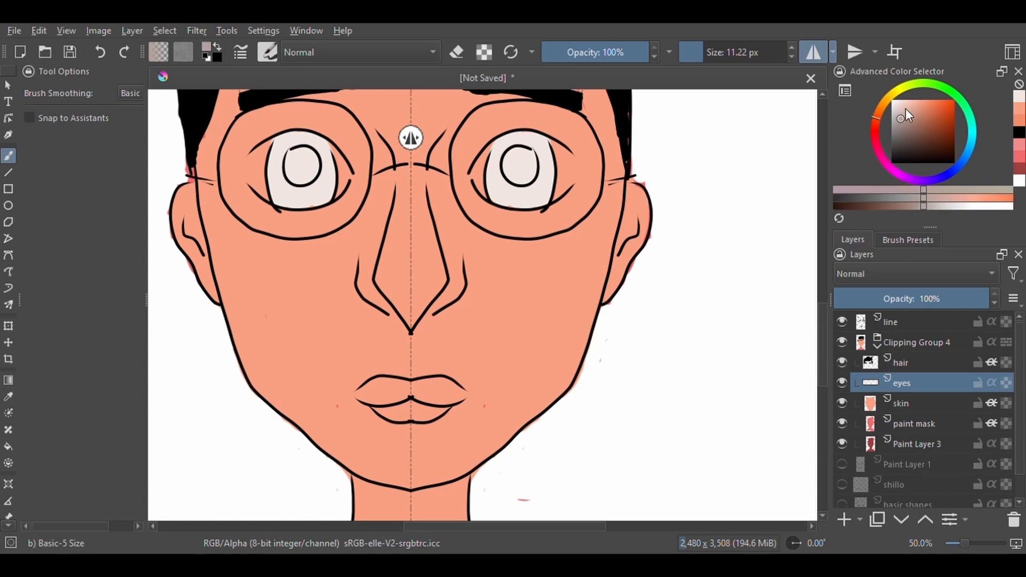
{"action": "left_click", "coordinate": [902, 86]}
{"action": "left_click", "coordinate": [919, 104]}
{"action": "key", "text": "x"}
{"action": "left_click", "coordinate": [1006, 383]}
{"action": "key", "text": "BackSpace"}
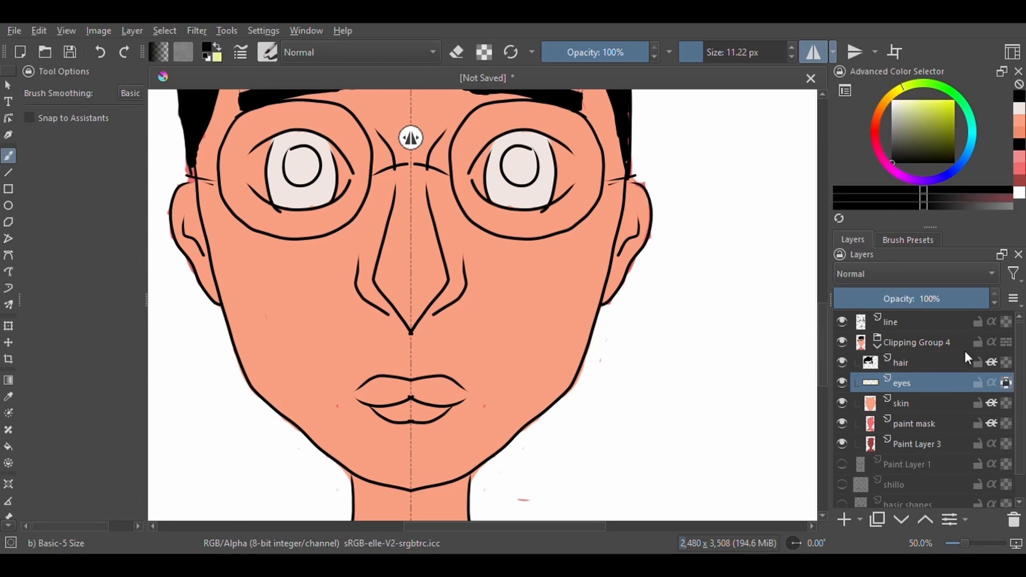
Paint mirrored black pupils inside the small eye circles with a 56.91 px brush.
{"action": "left_click", "coordinate": [891, 158]}
{"action": "left_click", "coordinate": [710, 56]}
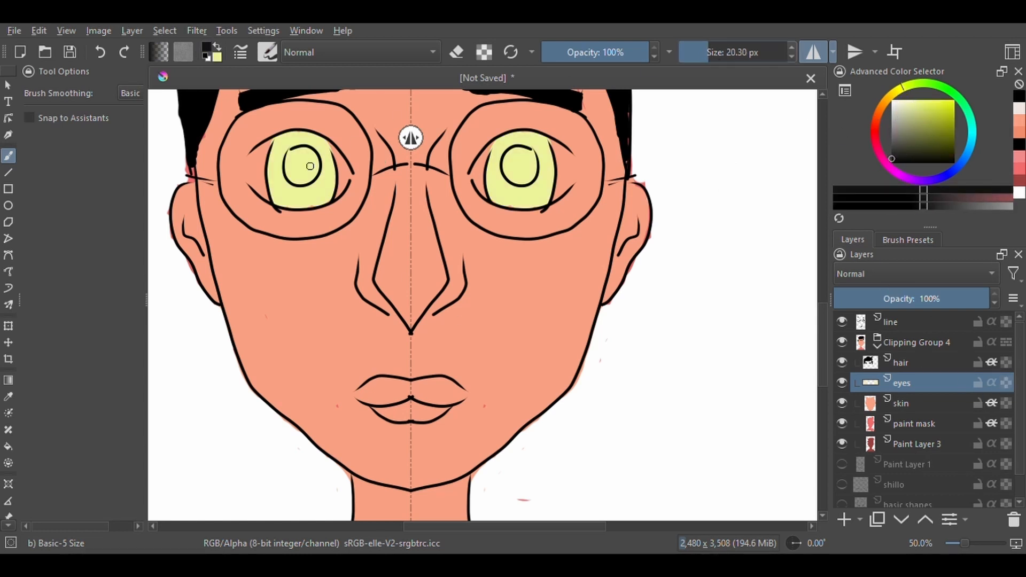
{"action": "left_click", "coordinate": [721, 56]}
{"action": "mouse_move", "coordinate": [309, 163]}
{"action": "left_mouse_down"}
{"action": "mouse_move", "coordinate": [287, 170]}
{"action": "mouse_move", "coordinate": [318, 161]}
{"action": "mouse_move", "coordinate": [303, 178]}
{"action": "left_mouse_up"}
Turn off mirroring and paint a small white highlight on each pupil with a 21.90 px brush.
{"action": "key", "text": "x"}
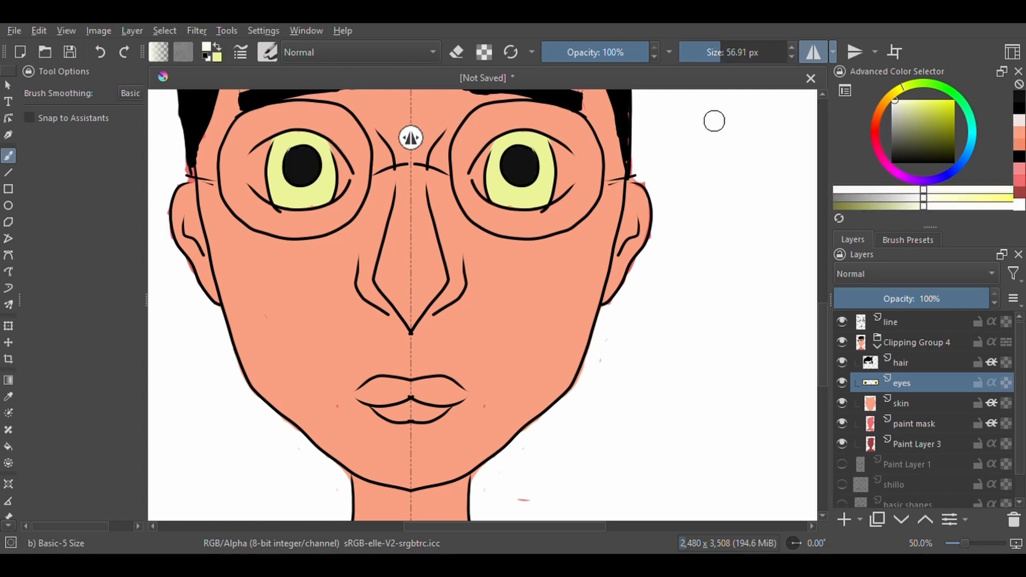
{"action": "left_click", "coordinate": [814, 52]}
{"action": "left_click", "coordinate": [710, 53]}
{"action": "left_click_drag", "start_coordinate": [287, 162], "coordinate": [305, 149]}
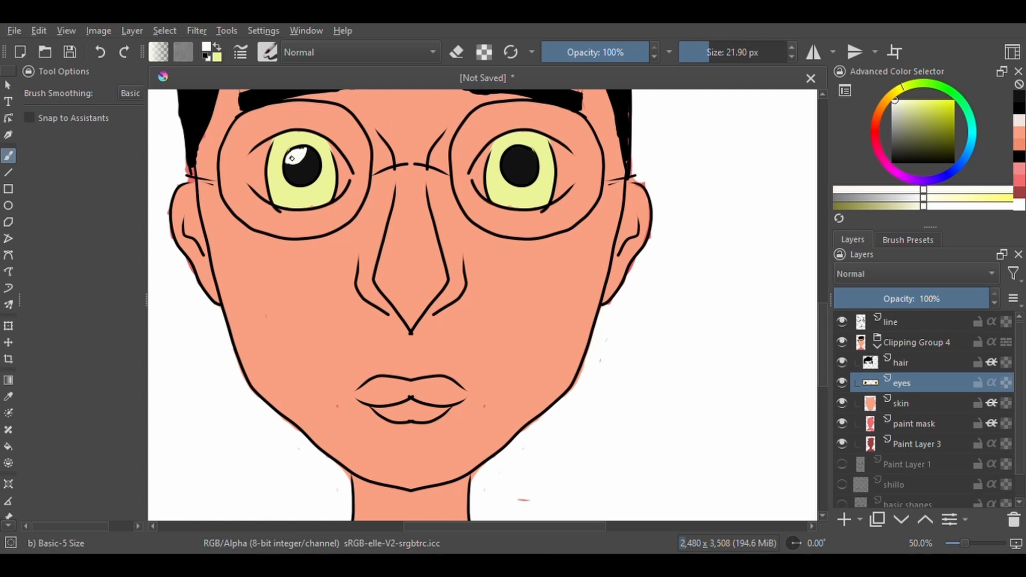
{"action": "key", "text": "ctrl+z"}
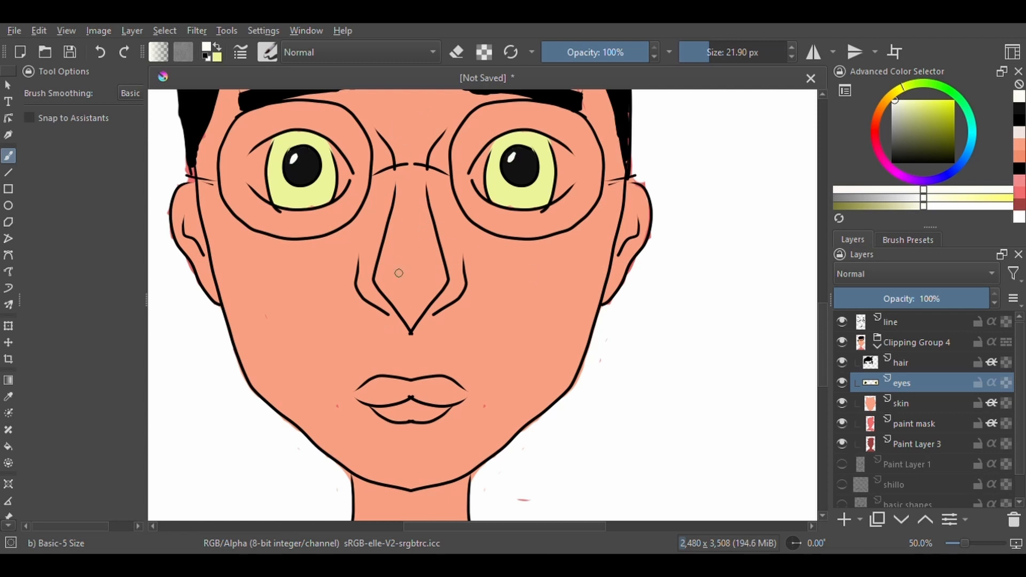
Turn mirroring on and paint the inner and outer corners of both eyes white.
{"action": "left_click", "coordinate": [814, 52]}
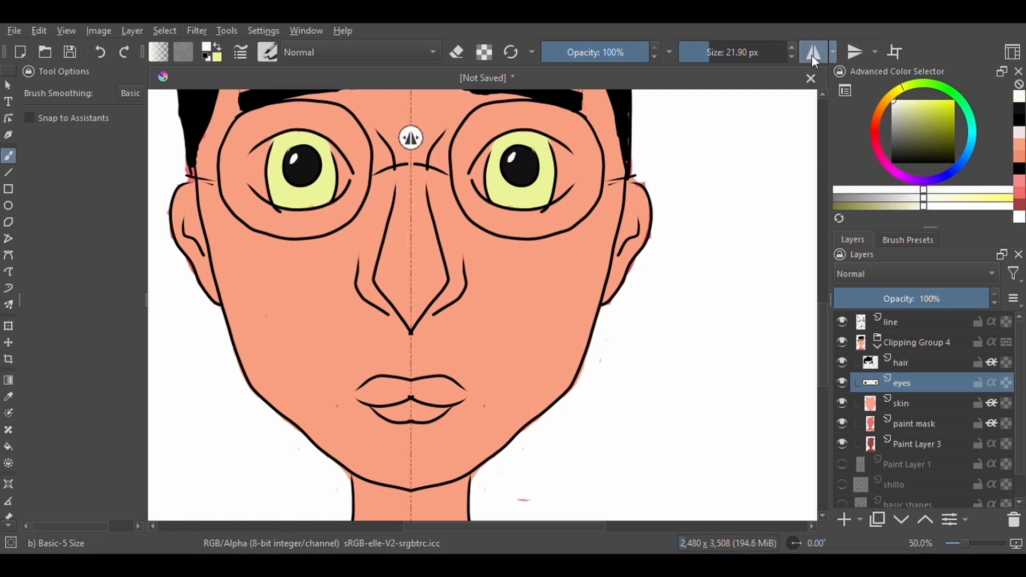
{"action": "left_click_drag", "start_coordinate": [344, 186], "coordinate": [335, 154]}
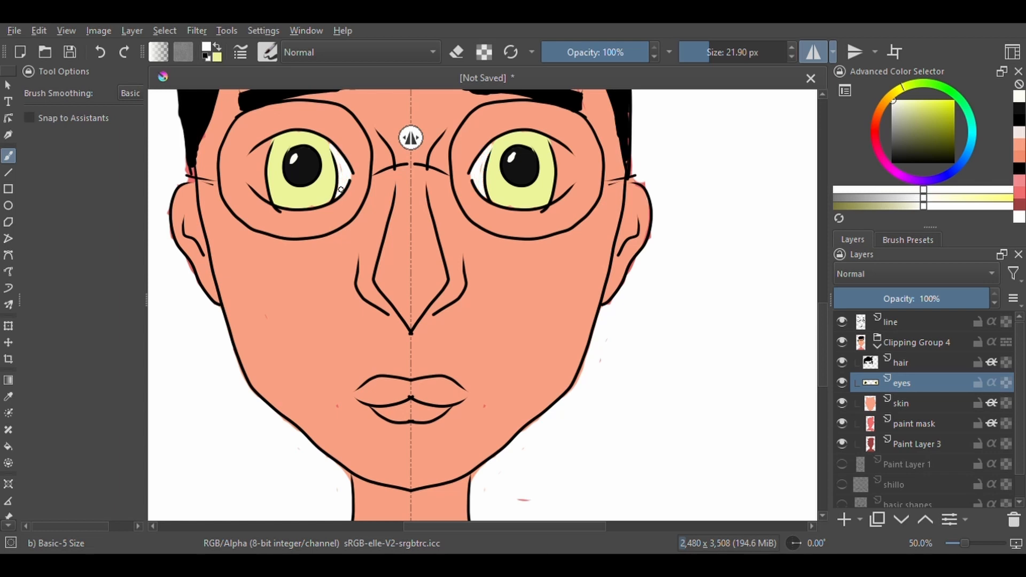
{"action": "left_click_drag", "start_coordinate": [341, 190], "coordinate": [338, 163]}
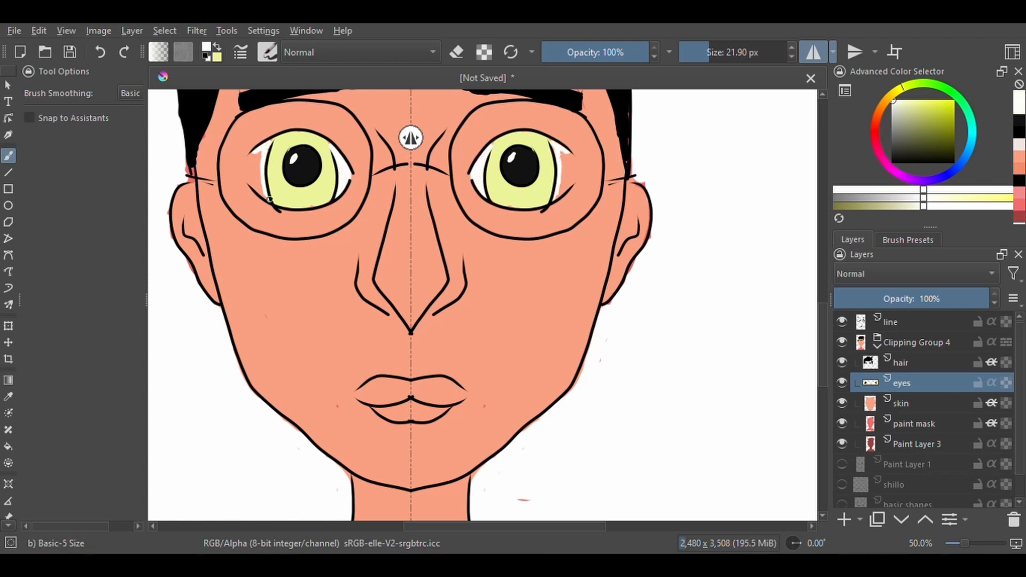
{"action": "mouse_move", "coordinate": [270, 200]}
{"action": "left_mouse_down"}
{"action": "mouse_move", "coordinate": [252, 156]}
{"action": "mouse_move", "coordinate": [256, 172]}
{"action": "left_mouse_up"}
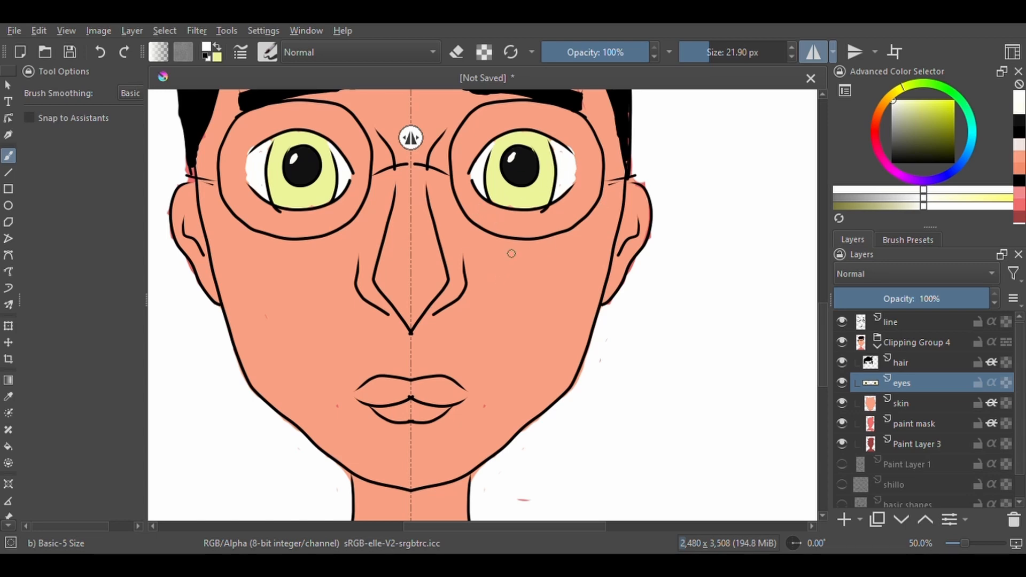
Pick a light blue, enlarge the brush to 181.75 px and undo a trial stroke over the shirt.
{"action": "key", "text": "minus"}
{"action": "key", "text": "minus"}
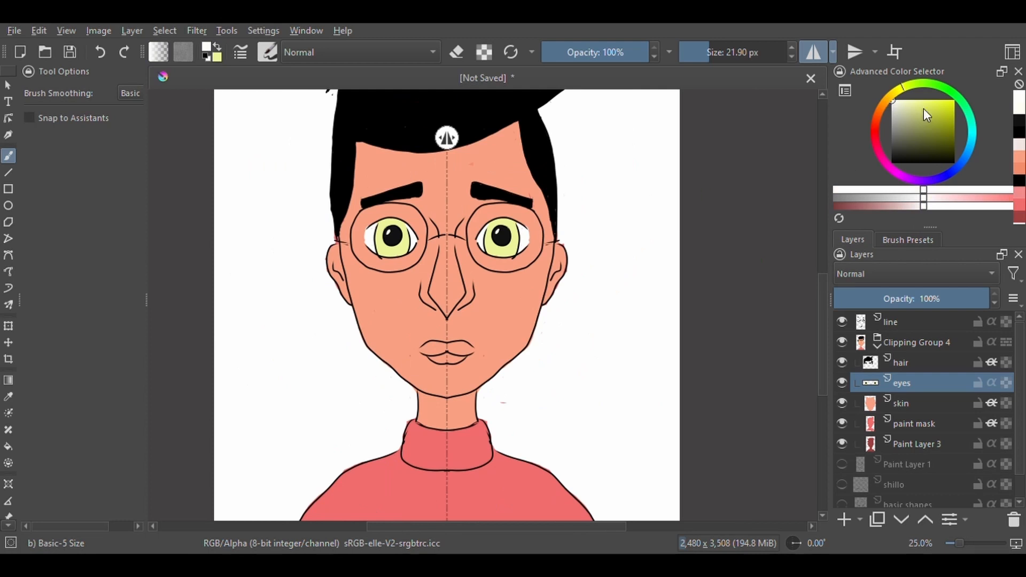
{"action": "left_click", "coordinate": [969, 150]}
{"action": "left_click", "coordinate": [914, 104]}
{"action": "right_click", "coordinate": [545, 269]}
{"action": "right_click", "coordinate": [559, 289]}
{"action": "left_click", "coordinate": [740, 51]}
{"action": "mouse_move", "coordinate": [433, 461]}
{"action": "left_mouse_down"}
{"action": "mouse_move", "coordinate": [424, 427]}
{"action": "mouse_move", "coordinate": [414, 465]}
{"action": "mouse_move", "coordinate": [332, 488]}
{"action": "mouse_move", "coordinate": [422, 497]}
{"action": "mouse_move", "coordinate": [430, 451]}
{"action": "mouse_move", "coordinate": [399, 513]}
{"action": "mouse_move", "coordinate": [413, 394]}
{"action": "left_mouse_up"}
{"action": "key", "text": "ctrl+z"}
Add a paint layer named "shirt" above the eyes layer and paint the turtleneck and shoulders light blue with mirroring.
{"action": "left_click", "coordinate": [844, 520]}
{"action": "double_click", "coordinate": [909, 383]}
{"action": "type", "text": "shirt"}
{"action": "key", "text": "Return"}
{"action": "mouse_move", "coordinate": [403, 448]}
{"action": "left_mouse_down"}
{"action": "mouse_move", "coordinate": [295, 441]}
{"action": "mouse_move", "coordinate": [427, 434]}
{"action": "mouse_move", "coordinate": [433, 412]}
{"action": "left_mouse_up"}
{"action": "left_click", "coordinate": [818, 50]}
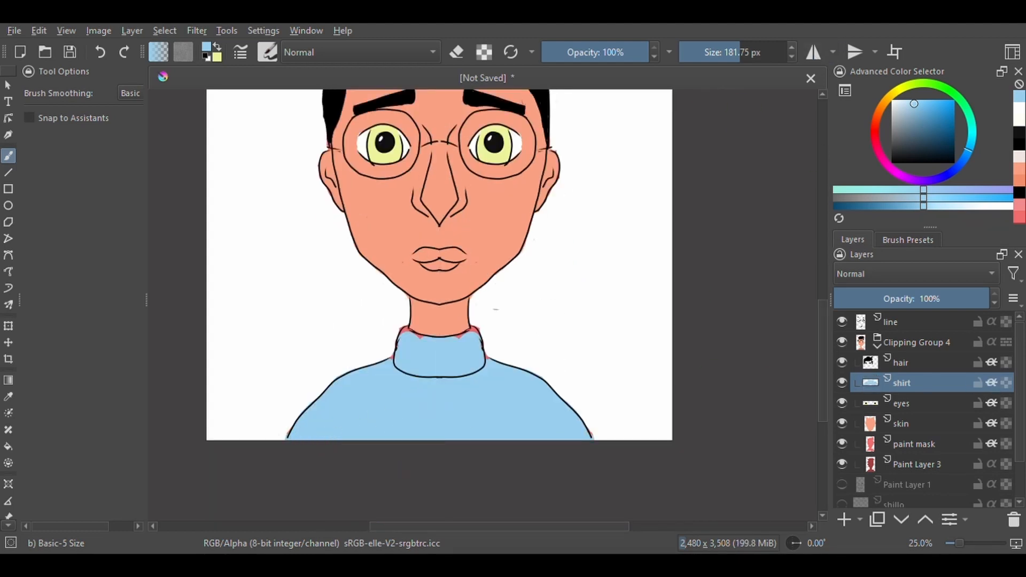
Fill the remaining gaps along the turtleneck collar in light blue with a 40.24 px brush and mirroring off.
{"action": "key", "text": "ctrl+plus"}
{"action": "key", "text": "ctrl+plus"}
{"action": "left_click", "coordinate": [815, 51]}
{"action": "left_click", "coordinate": [816, 50]}
{"action": "left_click", "coordinate": [710, 53]}
{"action": "mouse_move", "coordinate": [330, 352]}
{"action": "left_mouse_down"}
{"action": "mouse_move", "coordinate": [347, 373]}
{"action": "mouse_move", "coordinate": [432, 384]}
{"action": "mouse_move", "coordinate": [346, 366]}
{"action": "mouse_move", "coordinate": [425, 376]}
{"action": "mouse_move", "coordinate": [470, 363]}
{"action": "left_mouse_up"}
{"action": "left_click", "coordinate": [716, 52]}
{"action": "key", "text": "ctrl+z"}
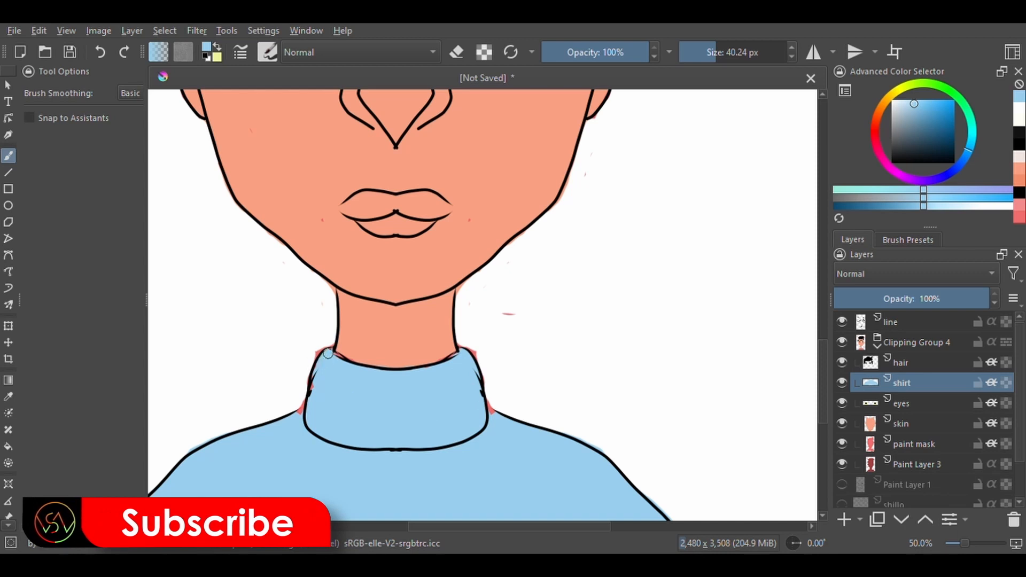
{"action": "left_click_drag", "start_coordinate": [492, 419], "coordinate": [480, 395]}
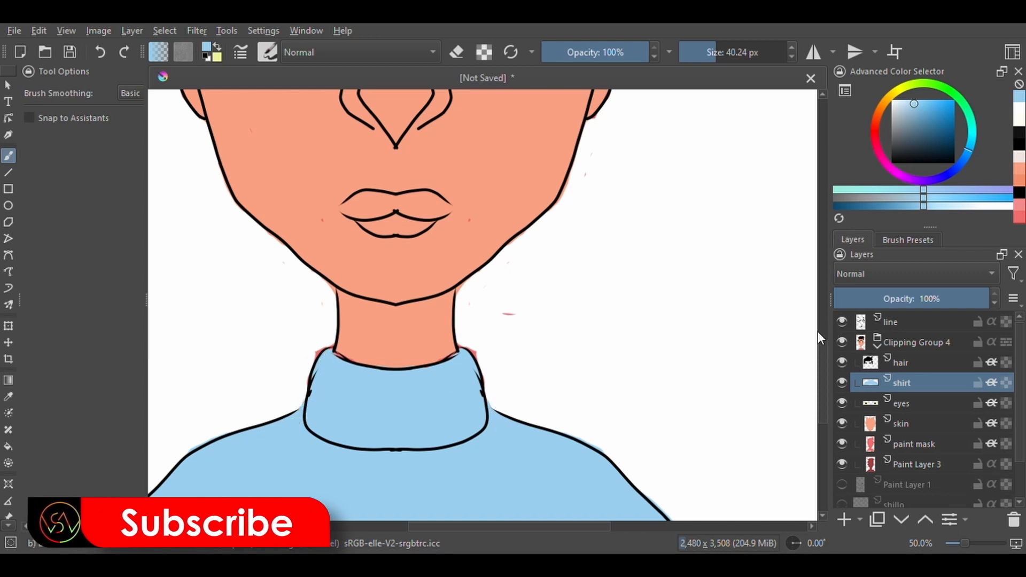
Turn on alpha inheritance for Paint Layer 5 and airbrush bright yellow over the centre of the forehead and the nose.
{"action": "key", "text": "ctrl+minus"}
{"action": "key", "text": "ctrl+minus"}
{"action": "key", "text": "ctrl+minus"}
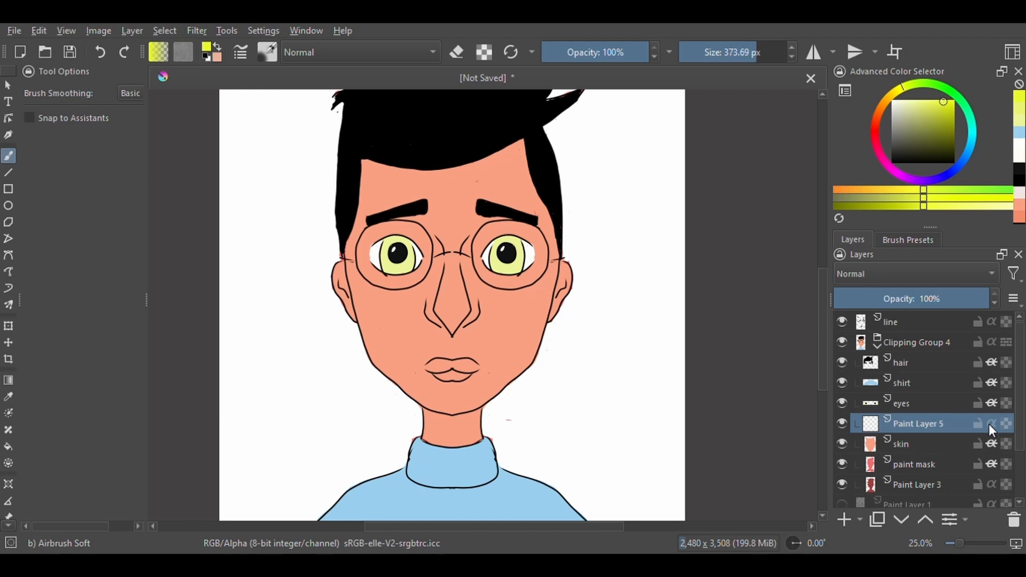
{"action": "left_click", "coordinate": [992, 423]}
{"action": "mouse_move", "coordinate": [455, 267]}
{"action": "left_mouse_down"}
{"action": "mouse_move", "coordinate": [436, 214]}
{"action": "mouse_move", "coordinate": [431, 264]}
{"action": "left_mouse_up"}
Soften the yellow on the forehead and nose into the skin with the Blender Blur brush at 284.04 px.
{"action": "right_click", "coordinate": [644, 318]}
{"action": "left_click", "coordinate": [908, 240]}
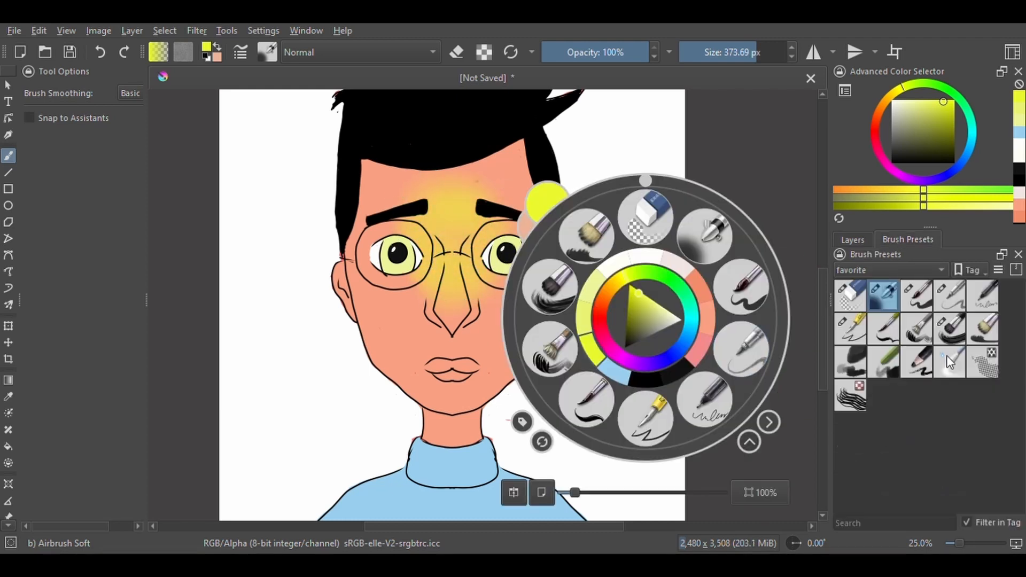
{"action": "left_click", "coordinate": [950, 363]}
{"action": "left_click", "coordinate": [728, 54]}
{"action": "left_click_drag", "start_coordinate": [753, 58], "coordinate": [750, 60]}
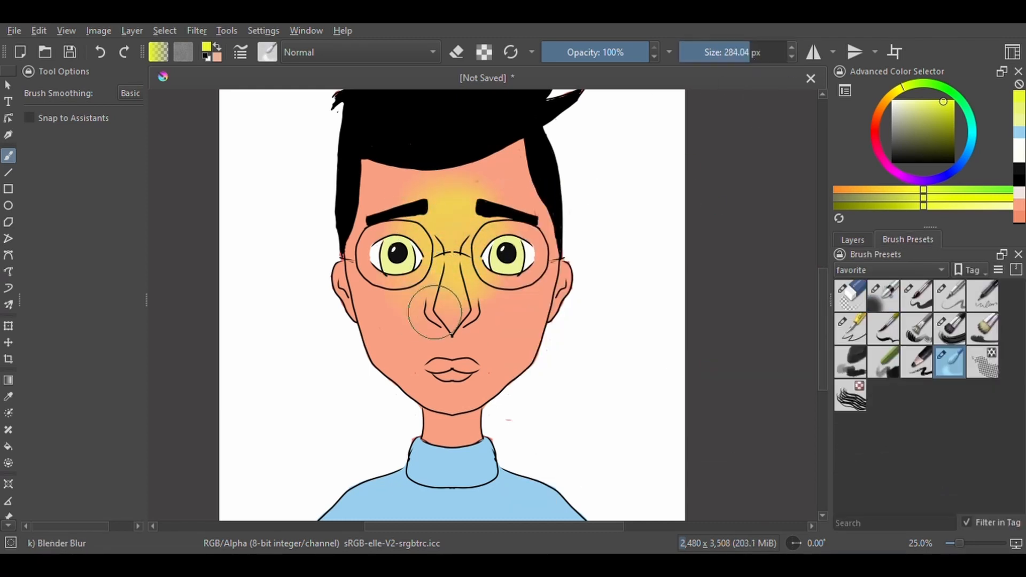
{"action": "mouse_move", "coordinate": [429, 312]}
{"action": "left_mouse_down"}
{"action": "mouse_move", "coordinate": [404, 209]}
{"action": "mouse_move", "coordinate": [428, 288]}
{"action": "left_mouse_up"}
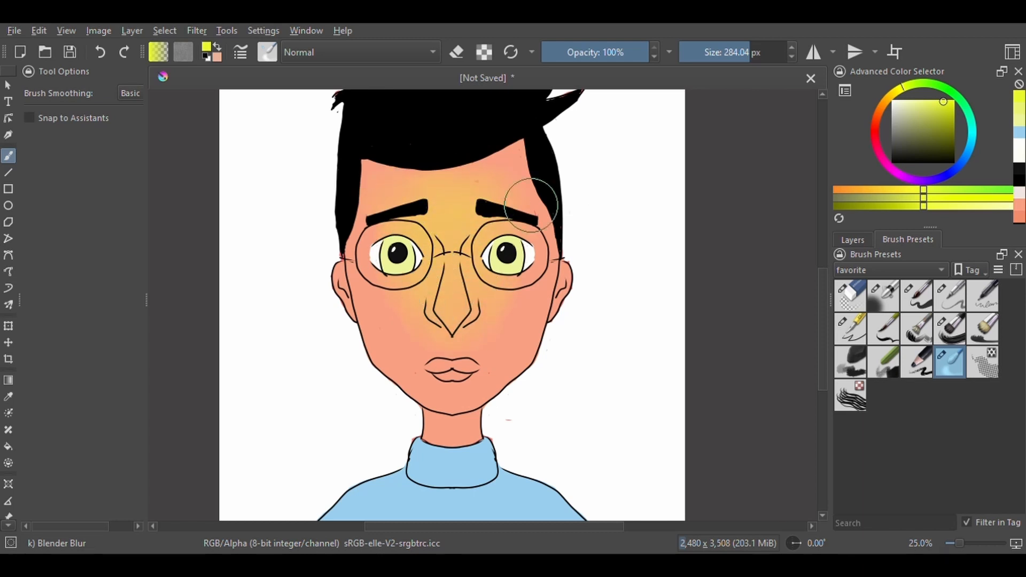
Pick a light pink and colour both lips with the Airbrush Soft brush at 45.37 px.
{"action": "left_click", "coordinate": [884, 295]}
{"action": "left_click", "coordinate": [878, 152]}
{"action": "left_click", "coordinate": [914, 105]}
{"action": "left_click", "coordinate": [727, 56]}
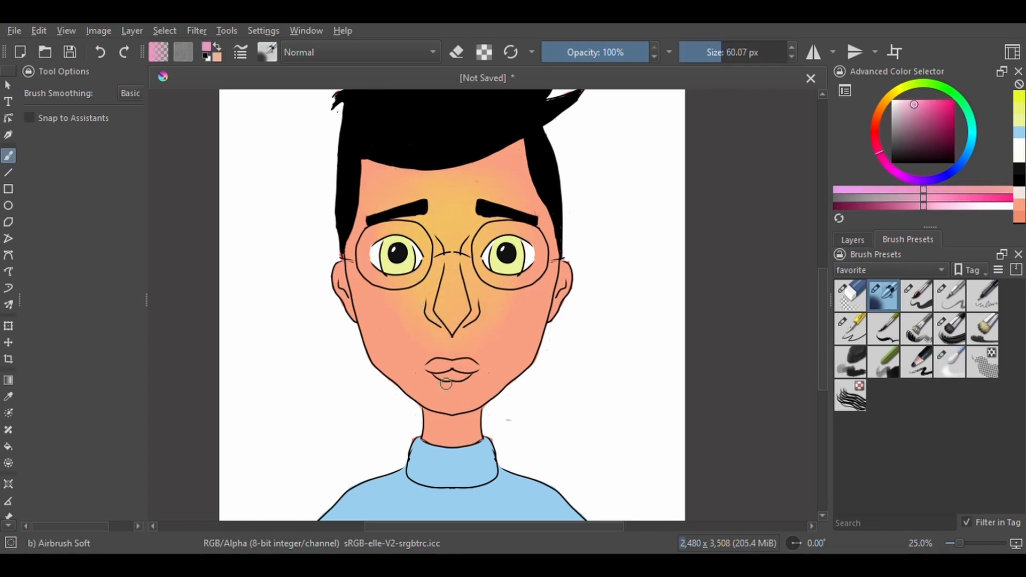
{"action": "key", "text": "plus"}
{"action": "key", "text": "plus"}
{"action": "left_click", "coordinate": [718, 56]}
{"action": "mouse_move", "coordinate": [415, 425]}
{"action": "left_mouse_down"}
{"action": "mouse_move", "coordinate": [376, 430]}
{"action": "mouse_move", "coordinate": [429, 425]}
{"action": "left_mouse_up"}
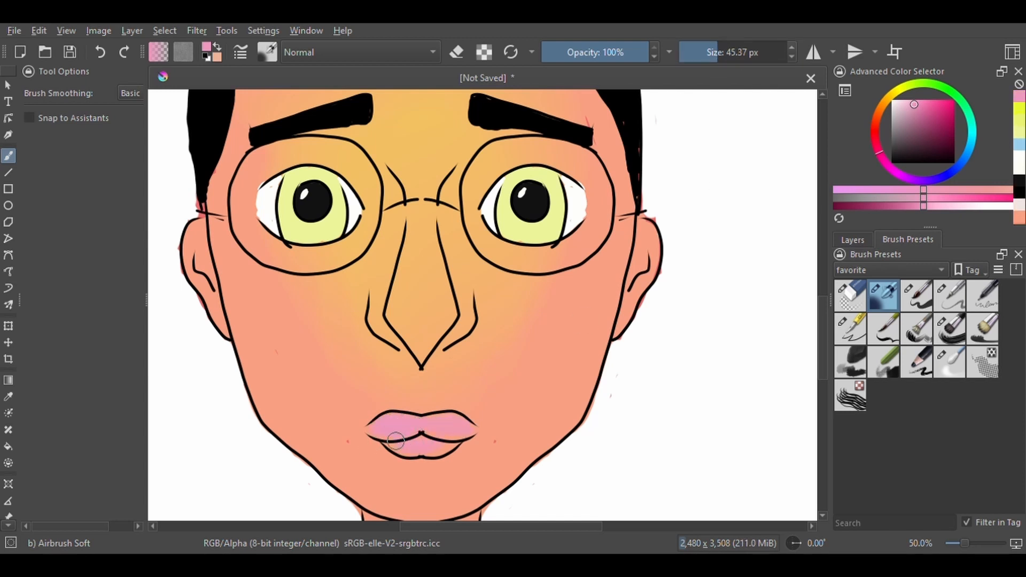
Deepen the lips with a stronger pink and colour the upper lip red.
{"action": "left_click", "coordinate": [875, 137]}
{"action": "left_click", "coordinate": [928, 103]}
{"action": "mouse_move", "coordinate": [464, 423]}
{"action": "left_mouse_down"}
{"action": "mouse_move", "coordinate": [391, 421]}
{"action": "mouse_move", "coordinate": [447, 419]}
{"action": "mouse_move", "coordinate": [449, 430]}
{"action": "mouse_move", "coordinate": [383, 424]}
{"action": "mouse_move", "coordinate": [408, 447]}
{"action": "mouse_move", "coordinate": [431, 446]}
{"action": "mouse_move", "coordinate": [391, 420]}
{"action": "mouse_move", "coordinate": [465, 434]}
{"action": "left_mouse_up"}
{"action": "left_click", "coordinate": [874, 128]}
{"action": "left_click", "coordinate": [939, 104]}
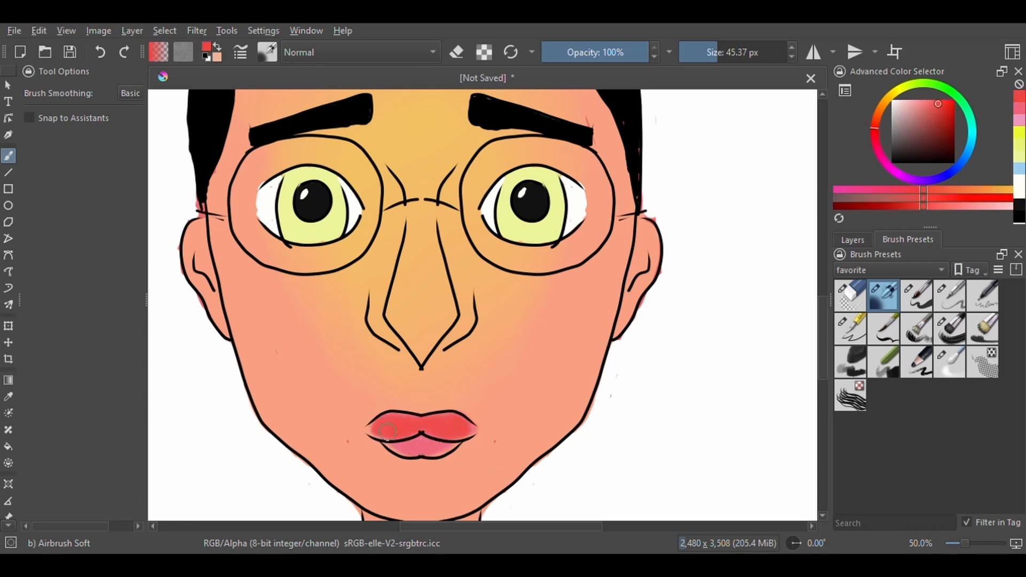
Pick a bright yellow and airbrush a patch on each cheek.
{"action": "left_click", "coordinate": [902, 85]}
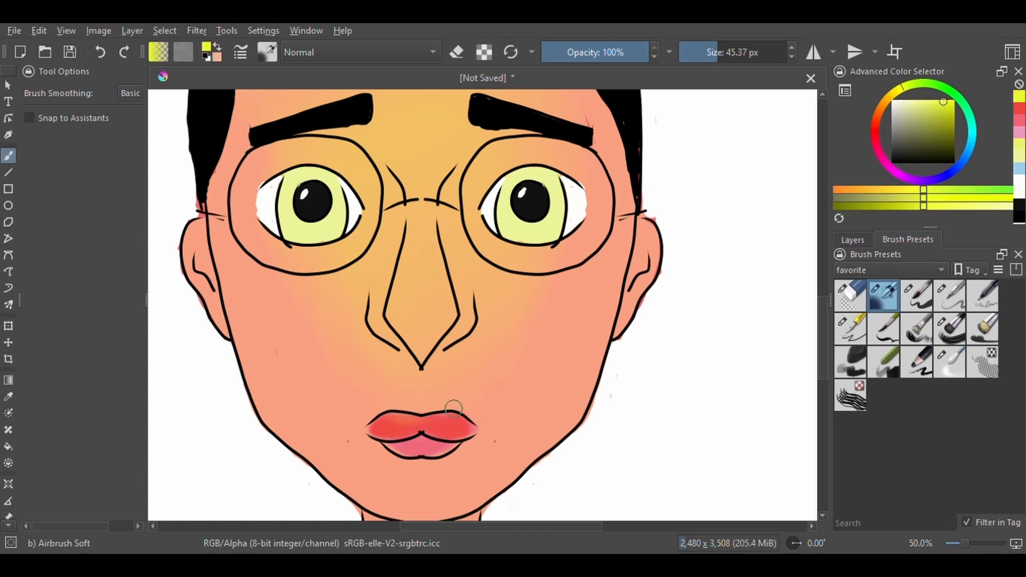
{"action": "mouse_move", "coordinate": [553, 393]}
{"action": "left_mouse_down"}
{"action": "mouse_move", "coordinate": [587, 367]}
{"action": "mouse_move", "coordinate": [585, 396]}
{"action": "left_mouse_up"}
{"action": "left_click_drag", "start_coordinate": [282, 361], "coordinate": [287, 406]}
Try to blend the yellow cheek patches across the lower face with the Blender Blur brush.
{"action": "left_click", "coordinate": [950, 362]}
{"action": "left_click_drag", "start_coordinate": [552, 360], "coordinate": [512, 455]}
{"action": "mouse_move", "coordinate": [297, 368]}
{"action": "left_mouse_down"}
{"action": "mouse_move", "coordinate": [300, 447]}
{"action": "mouse_move", "coordinate": [335, 335]}
{"action": "mouse_move", "coordinate": [442, 342]}
{"action": "left_mouse_up"}
{"action": "mouse_move", "coordinate": [448, 422]}
{"action": "left_mouse_down"}
{"action": "mouse_move", "coordinate": [430, 384]}
{"action": "mouse_move", "coordinate": [431, 394]}
{"action": "mouse_move", "coordinate": [428, 286]}
{"action": "left_mouse_up"}
{"action": "left_click", "coordinate": [884, 296]}
{"action": "key", "text": "ctrl+z"}
{"action": "key", "text": "ctrl+z"}
{"action": "key", "text": "ctrl+z"}
{"action": "key", "text": "ctrl+z"}
{"action": "key", "text": "ctrl+z"}
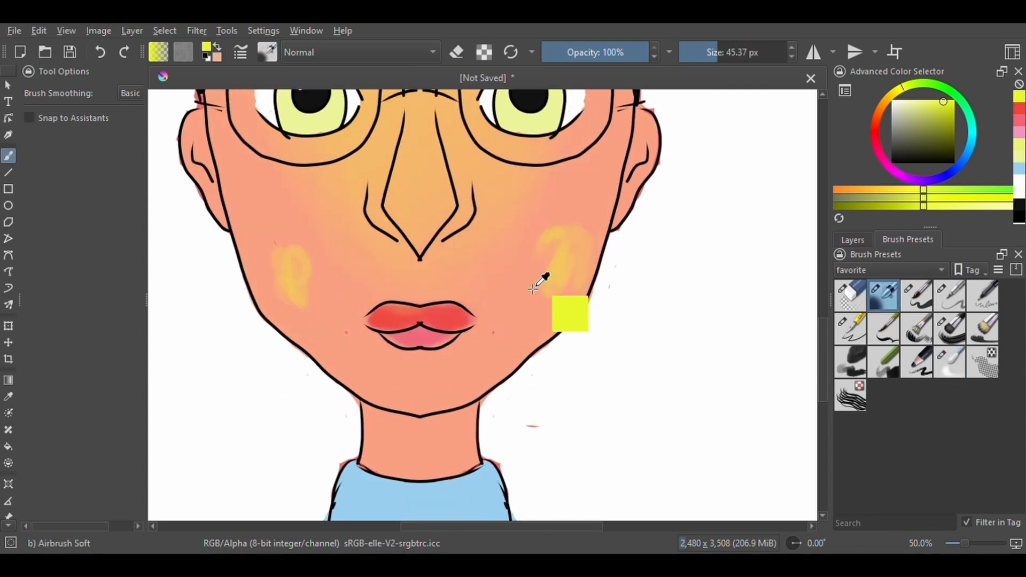
Blend the yellow patches on both cheeks into the surrounding skin with the Blender Blur brush.
{"action": "left_click", "coordinate": [950, 362]}
{"action": "left_click_drag", "start_coordinate": [551, 278], "coordinate": [542, 264]}
{"action": "left_click_drag", "start_coordinate": [299, 268], "coordinate": [289, 255]}
Airbrush yellow over the chin and neck, undoing the hard-brush stroke, and soften it with the Blender Blur brush.
{"action": "left_click", "coordinate": [905, 296]}
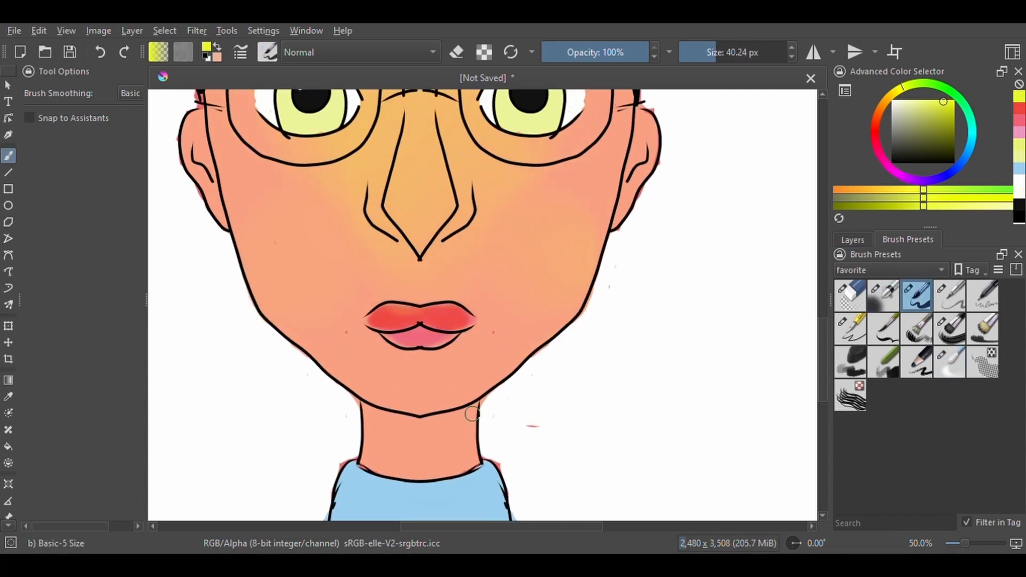
{"action": "mouse_move", "coordinate": [393, 393]}
{"action": "left_mouse_down"}
{"action": "mouse_move", "coordinate": [459, 398]}
{"action": "mouse_move", "coordinate": [422, 419]}
{"action": "mouse_move", "coordinate": [389, 419]}
{"action": "mouse_move", "coordinate": [419, 424]}
{"action": "left_mouse_up"}
{"action": "left_click", "coordinate": [875, 303]}
{"action": "key", "text": "ctrl+z"}
{"action": "left_click", "coordinate": [945, 364]}
{"action": "left_click", "coordinate": [883, 296]}
{"action": "left_click", "coordinate": [950, 362]}
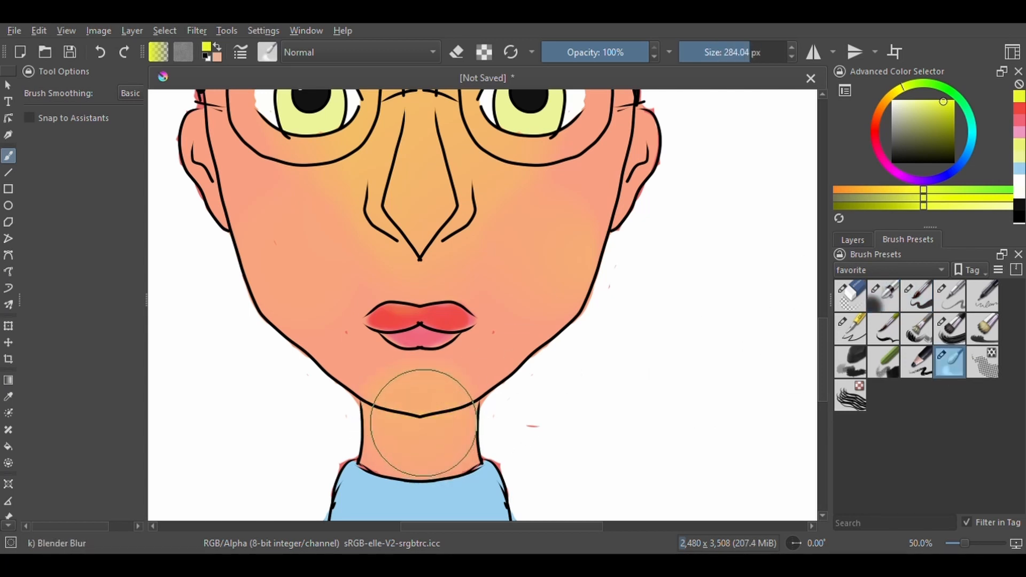
Select the skin layer, lock its alpha and pick a warm orange as the brush colour.
{"action": "key", "text": "ctrl+minus"}
{"action": "key", "text": "ctrl+minus"}
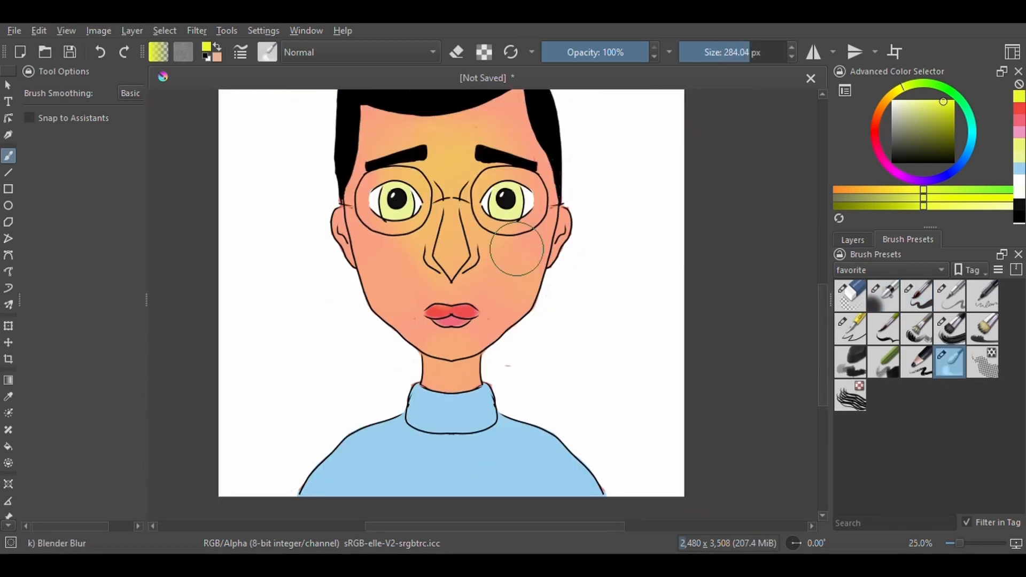
{"action": "left_click", "coordinate": [853, 240]}
{"action": "left_click", "coordinate": [899, 445]}
{"action": "left_click", "coordinate": [880, 110]}
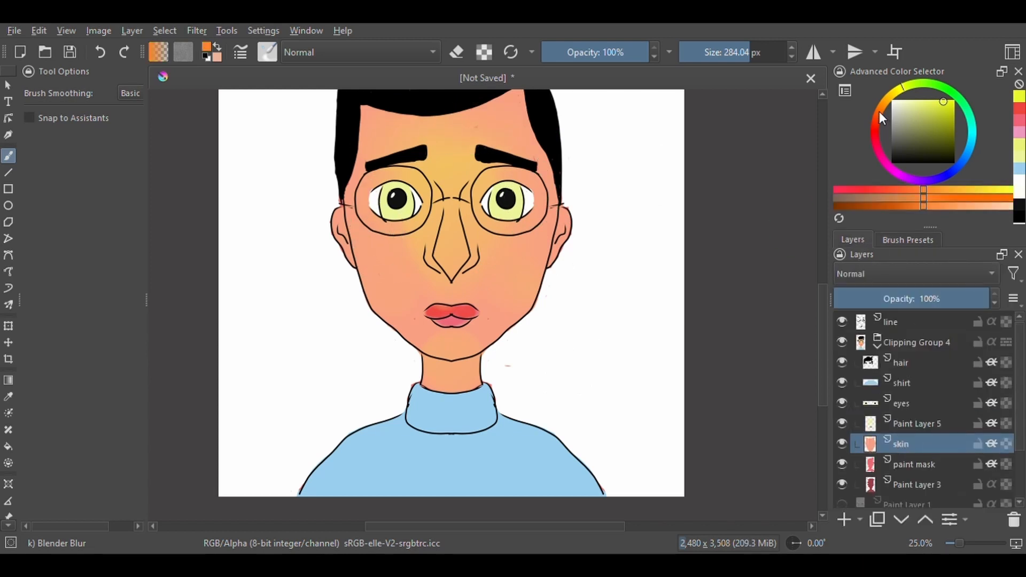
{"action": "left_click", "coordinate": [928, 105]}
{"action": "left_click", "coordinate": [216, 50]}
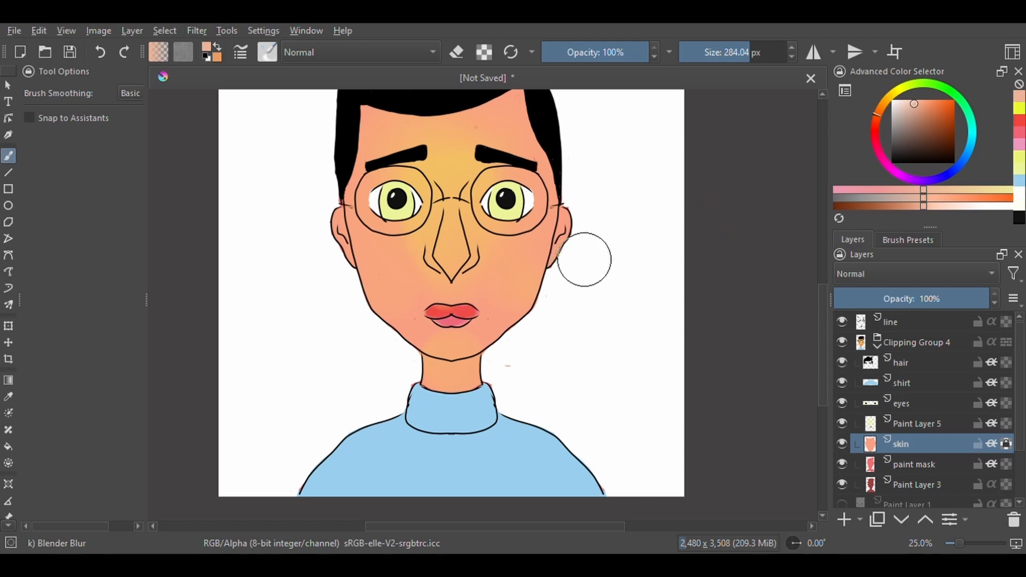
{"action": "left_click", "coordinate": [930, 105]}
{"action": "left_click", "coordinate": [383, 262]}
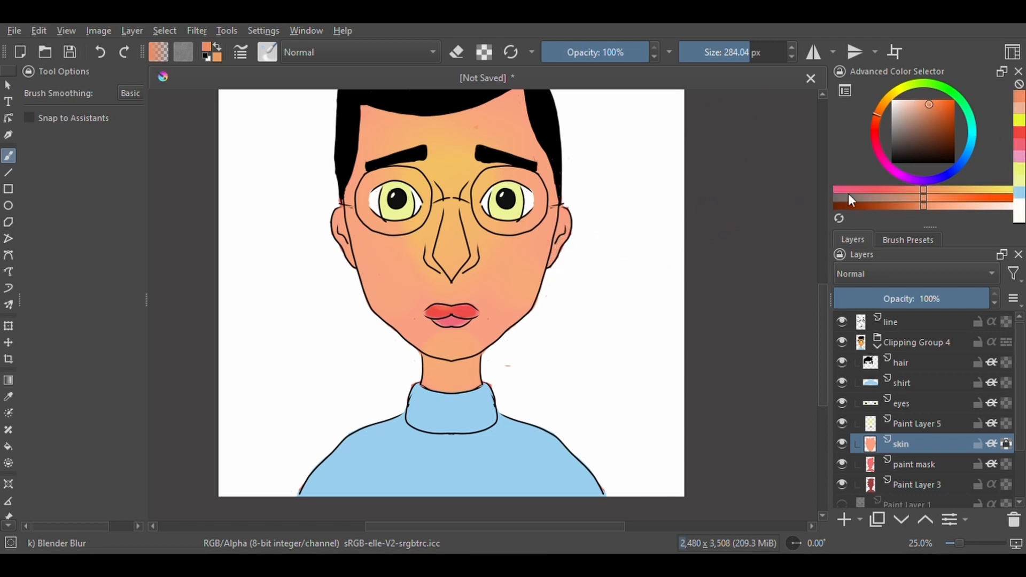
Rename Paint Layer 5 as "tone".
{"action": "left_click", "coordinate": [912, 422]}
{"action": "key", "text": "F2"}
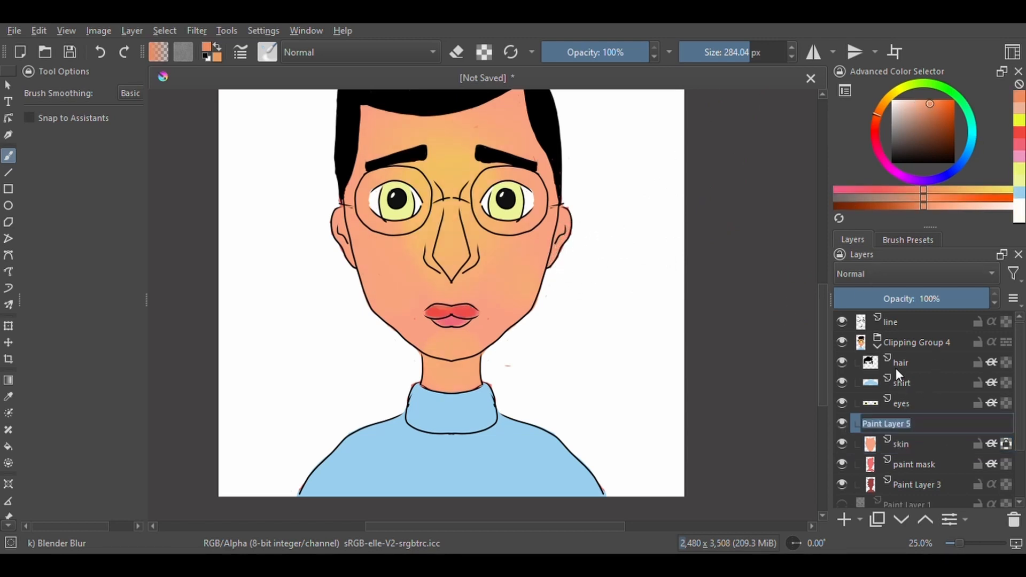
{"action": "type", "text": "tone"}
{"action": "key", "text": "Return"}
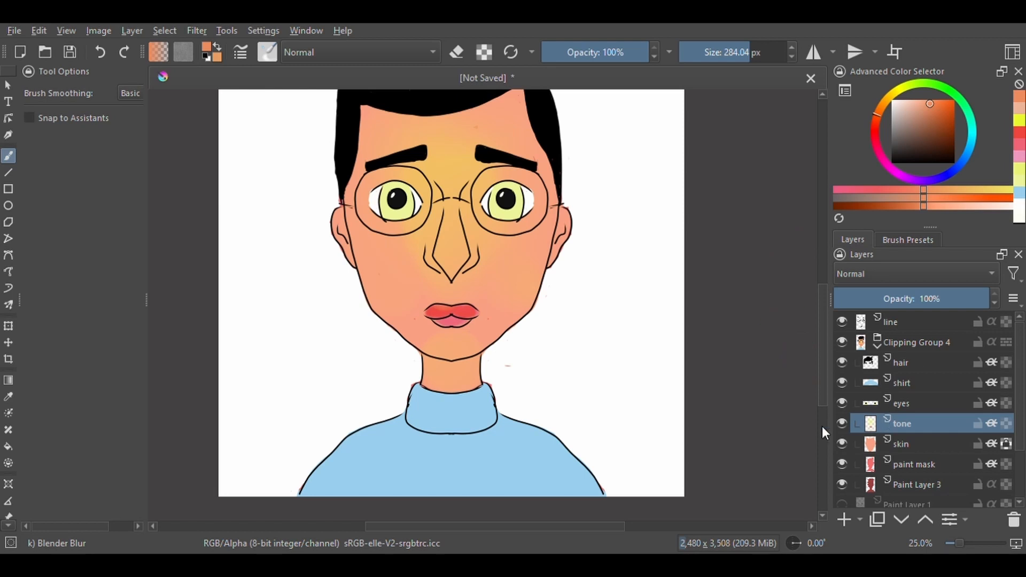
Try a light orange airbrush blush on both cheeks, undo it, and repaint the patches in reddish orange at 45.37 px.
{"action": "right_click", "coordinate": [577, 319]}
{"action": "left_click", "coordinate": [654, 256]}
{"action": "left_click", "coordinate": [925, 104]}
{"action": "left_click_drag", "start_coordinate": [517, 256], "coordinate": [526, 276]}
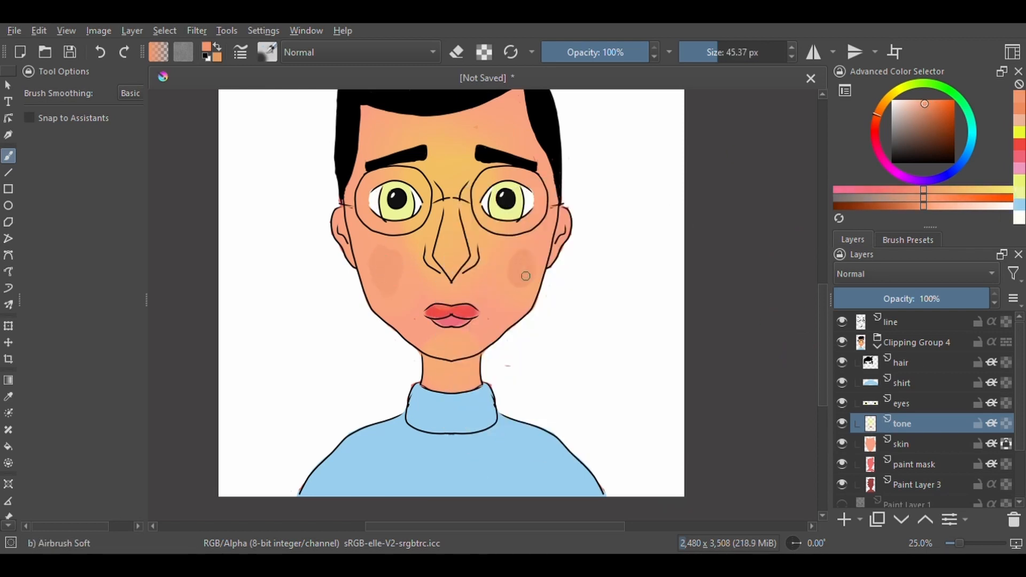
{"action": "key", "text": "ctrl+z"}
{"action": "key", "text": "ctrl+z"}
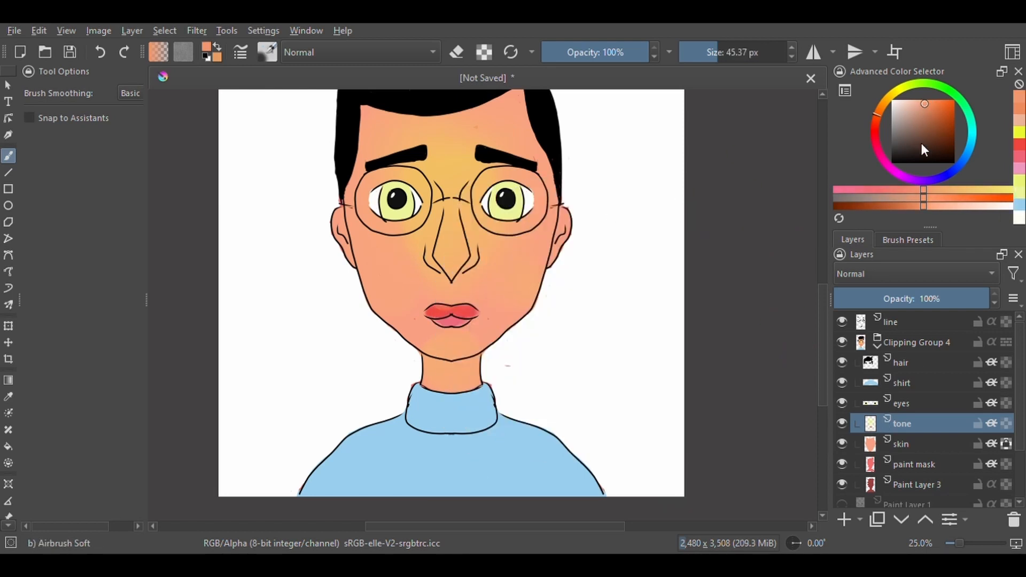
{"action": "left_click", "coordinate": [935, 106]}
{"action": "left_click_drag", "start_coordinate": [380, 255], "coordinate": [387, 284]}
{"action": "left_click_drag", "start_coordinate": [519, 255], "coordinate": [515, 267]}
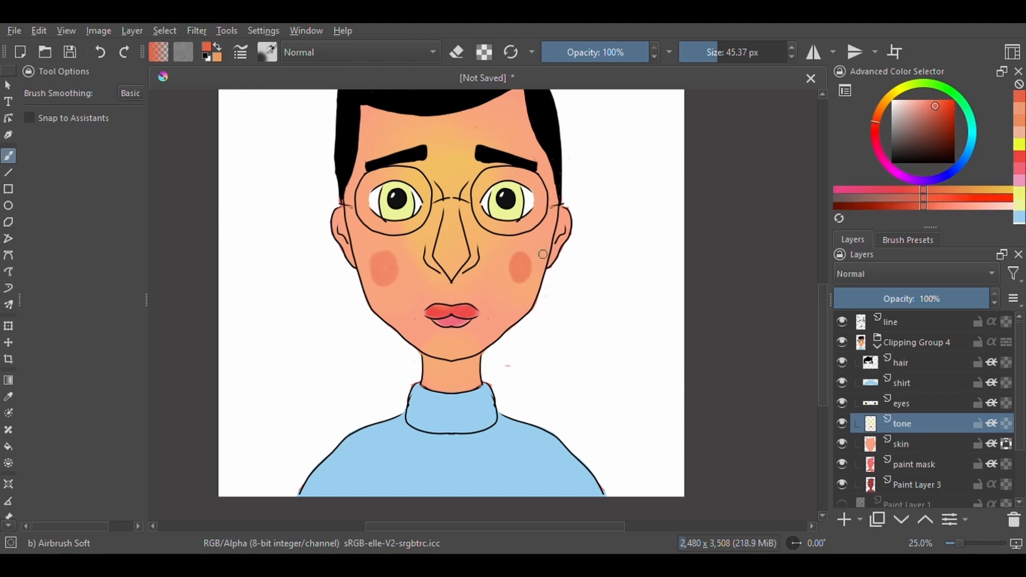
Soften the blush patches on both cheeks with the Blender Blur brush at 162.29 px.
{"action": "right_click", "coordinate": [613, 311]}
{"action": "left_click", "coordinate": [908, 240]}
{"action": "left_click", "coordinate": [950, 362]}
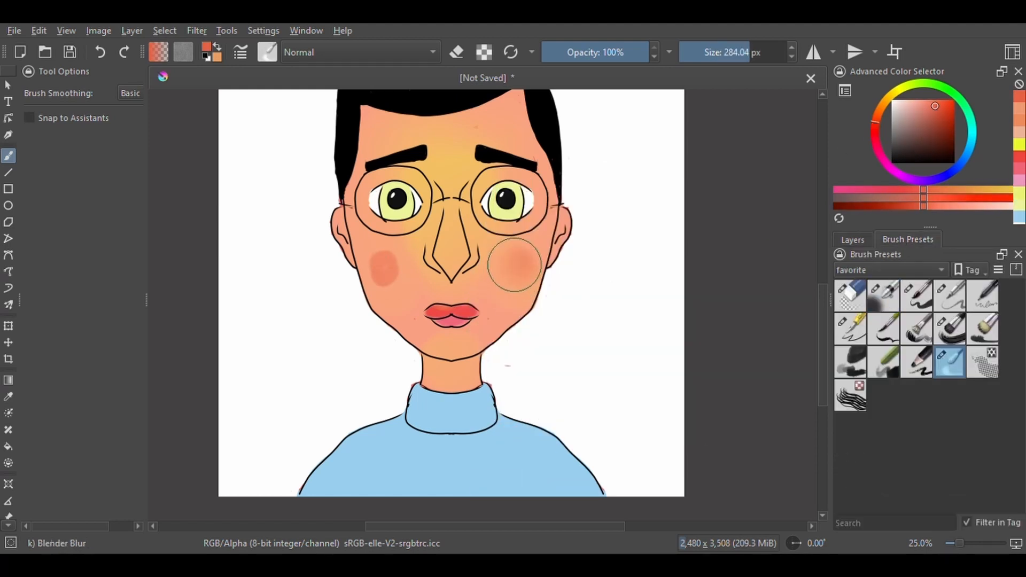
{"action": "left_click", "coordinate": [738, 52]}
{"action": "left_click_drag", "start_coordinate": [517, 265], "coordinate": [515, 277]}
{"action": "left_click_drag", "start_coordinate": [384, 263], "coordinate": [388, 276]}
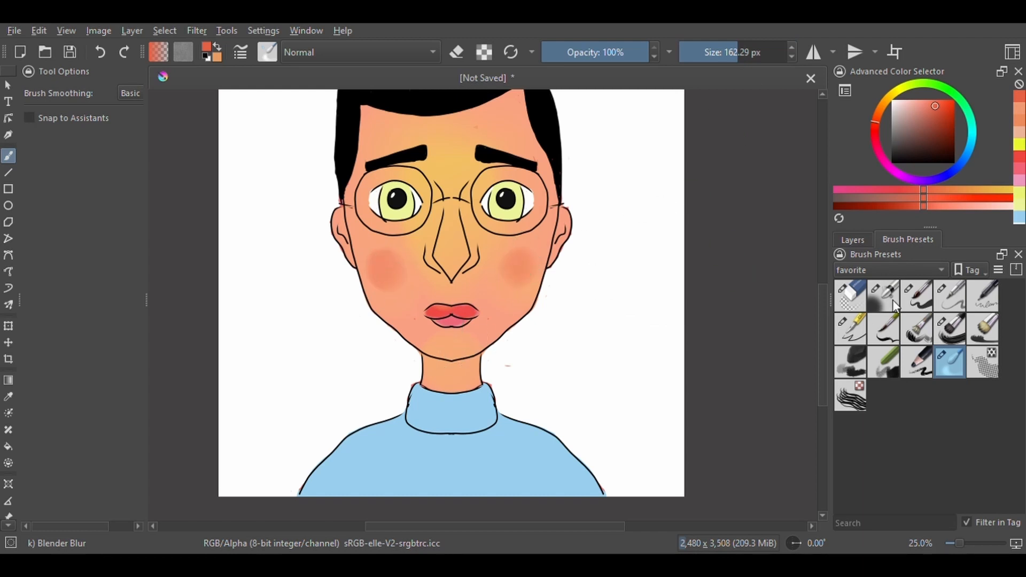
Airbrush a touch of reddish orange onto the chin and blend the cheek blush further with Blender Blur.
{"action": "left_click", "coordinate": [883, 296]}
{"action": "mouse_move", "coordinate": [433, 346]}
{"action": "left_mouse_down"}
{"action": "mouse_move", "coordinate": [466, 348]}
{"action": "mouse_move", "coordinate": [443, 350]}
{"action": "left_mouse_up"}
{"action": "left_click", "coordinate": [949, 362]}
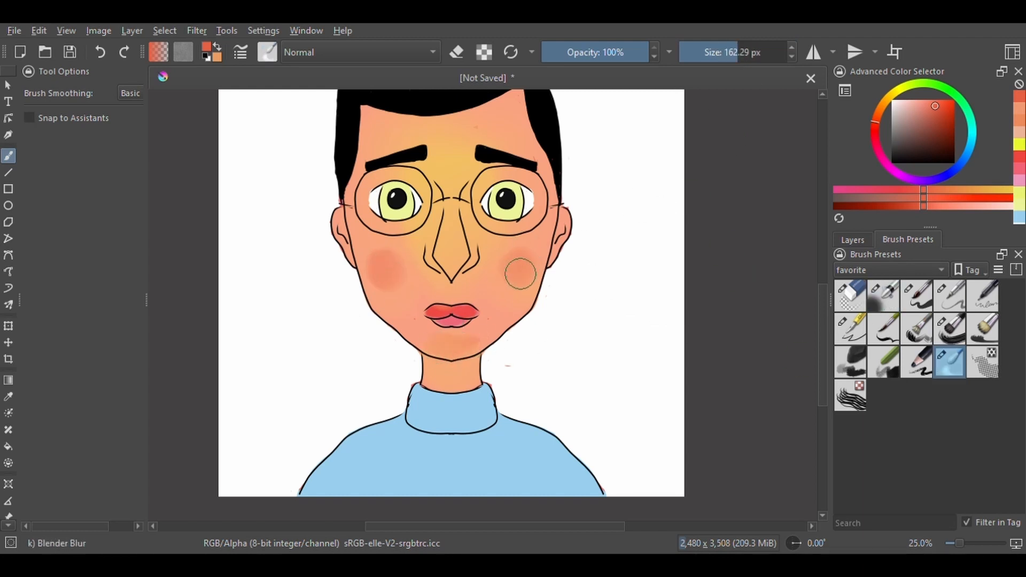
{"action": "left_click_drag", "start_coordinate": [520, 274], "coordinate": [520, 276]}
{"action": "left_click_drag", "start_coordinate": [384, 278], "coordinate": [396, 294]}
Add a new paint layer above the tone layer and reselect the tone layer.
{"action": "left_click", "coordinate": [853, 240]}
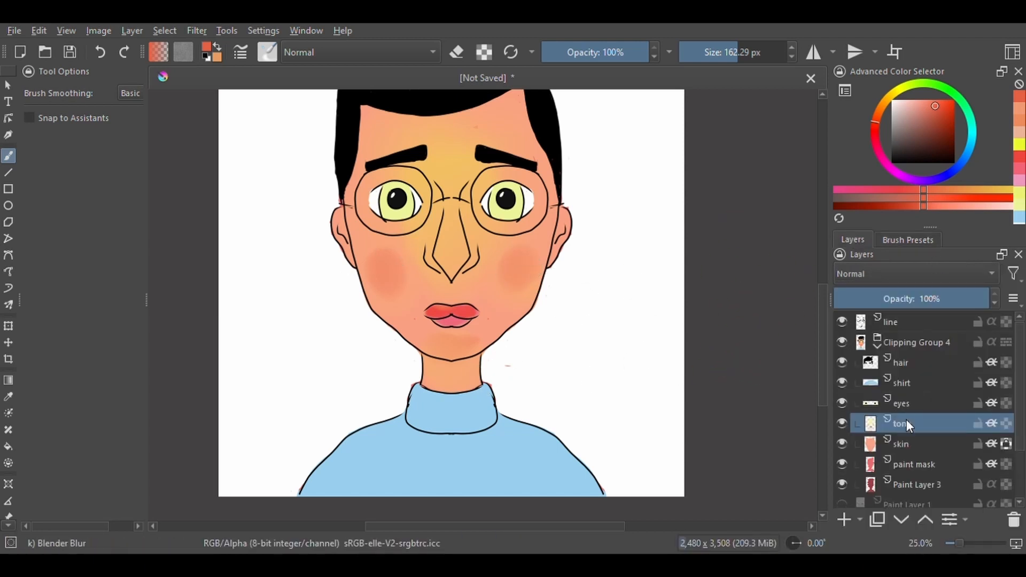
{"action": "left_click", "coordinate": [847, 516]}
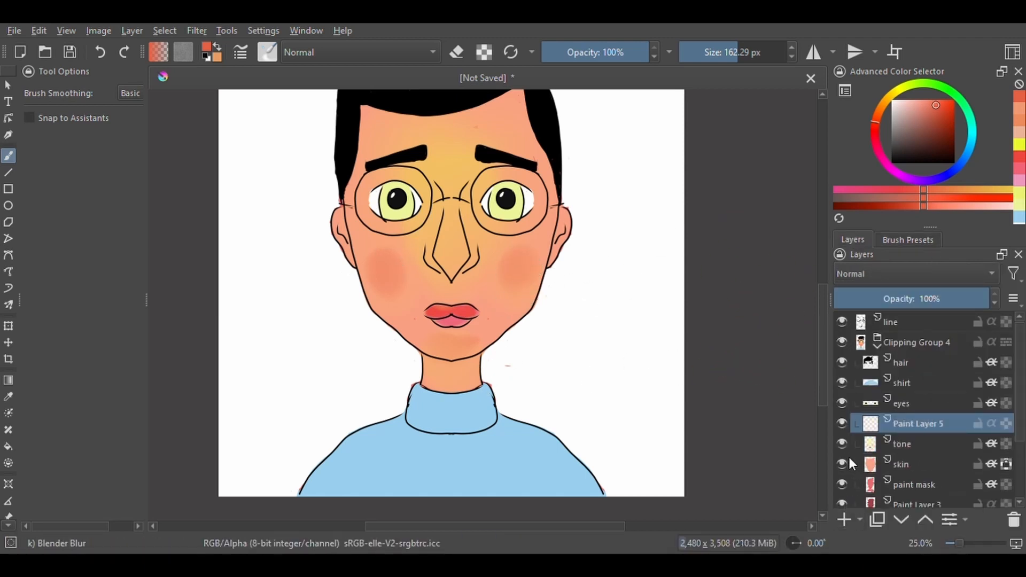
{"action": "left_click", "coordinate": [877, 447]}
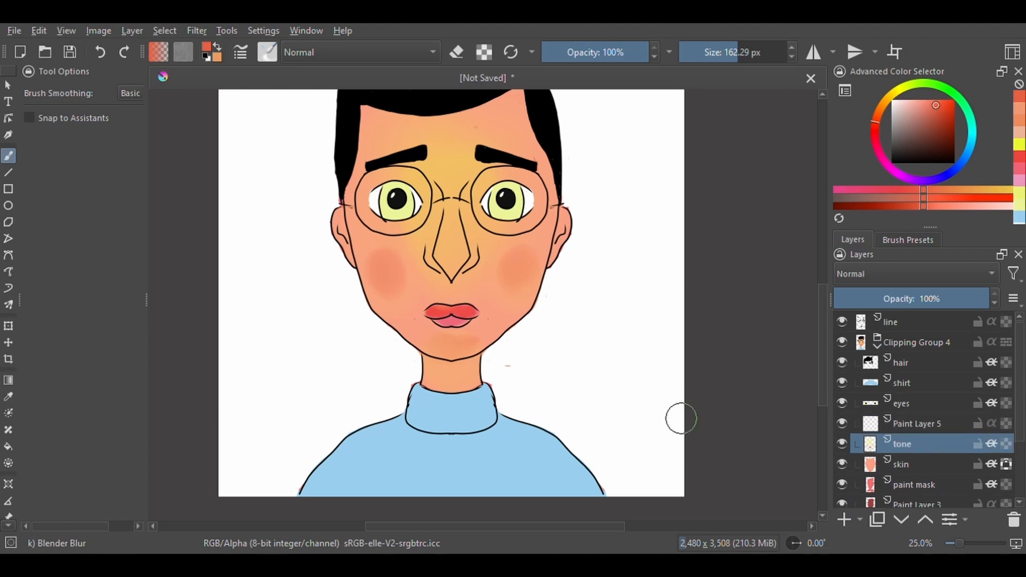
Pick a dark reddish brown, try a Basic-5 Size stroke beside the nose bridge and undo it.
{"action": "right_click", "coordinate": [673, 420]}
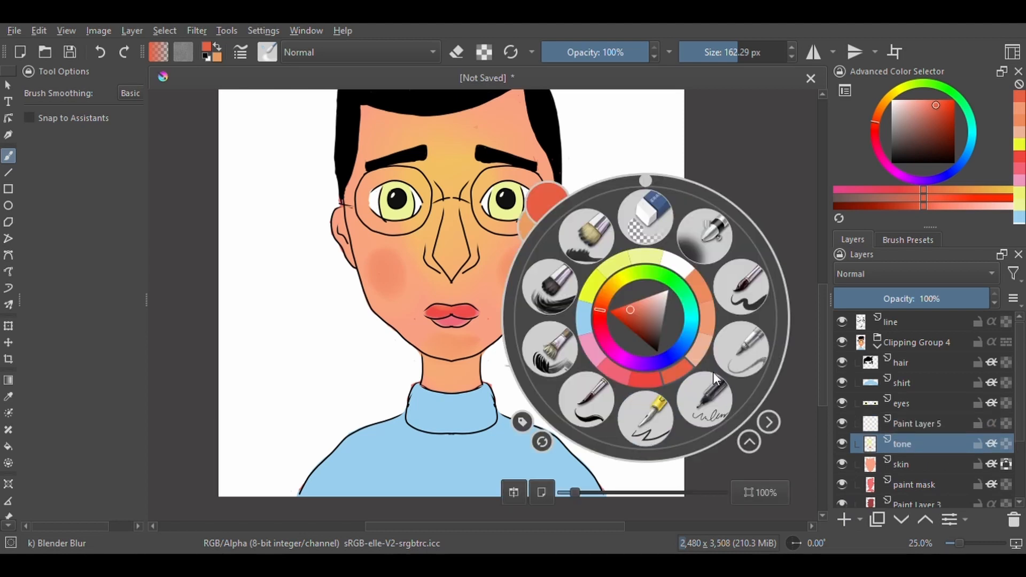
{"action": "left_click", "coordinate": [586, 400]}
{"action": "right_click", "coordinate": [540, 358]}
{"action": "left_click", "coordinate": [633, 286]}
{"action": "scroll", "coordinate": [411, 339], "scroll_direction": "up", "scroll_amount": 1}
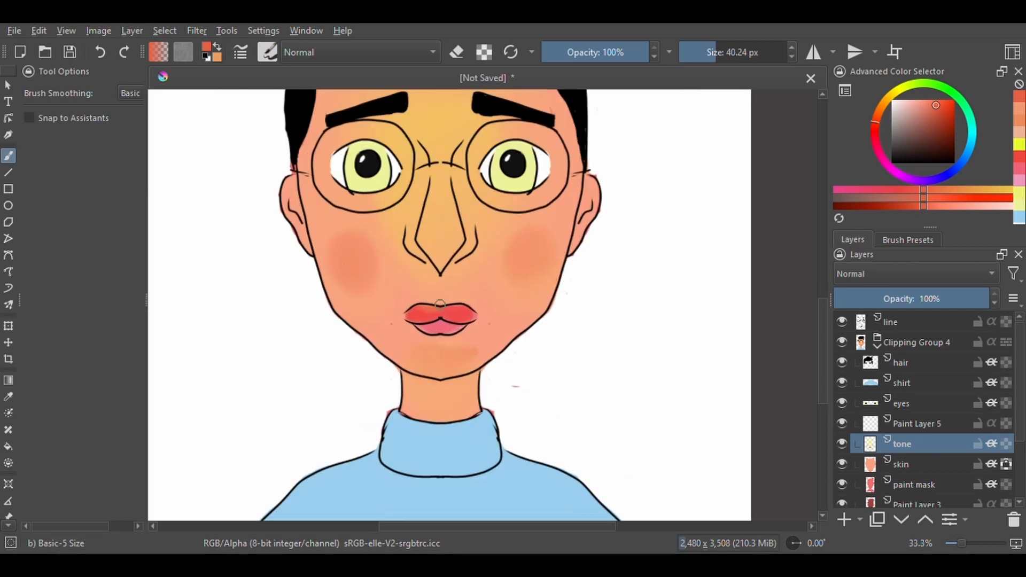
{"action": "left_click", "coordinate": [933, 136]}
{"action": "left_click_drag", "start_coordinate": [450, 259], "coordinate": [446, 271]}
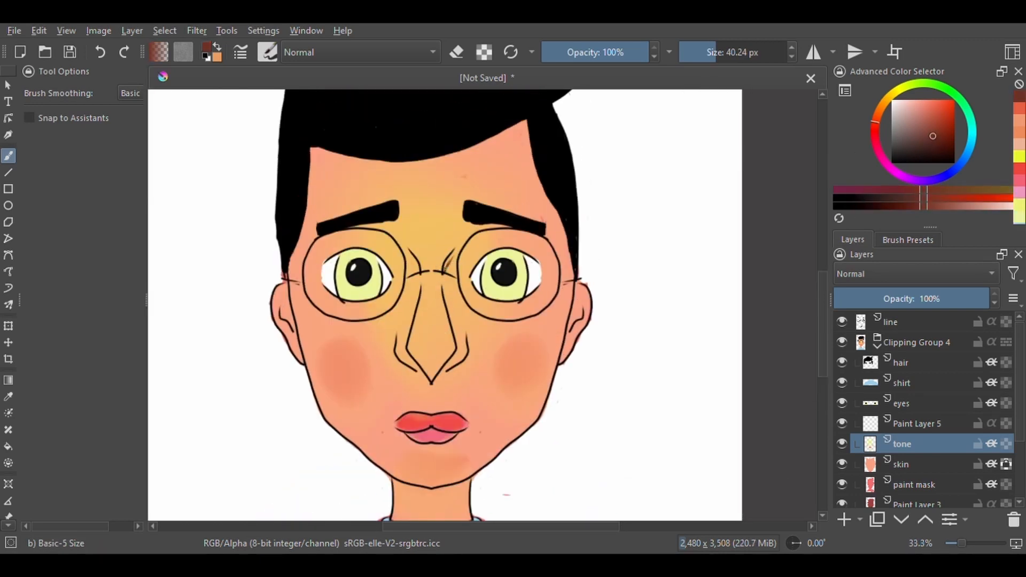
{"action": "key", "text": "ctrl+z"}
Shade the inner eye corners, nose, area below the lips and neck under the chin with Bristles-3 Large Smooth at 29.14 px.
{"action": "right_click", "coordinate": [561, 249]}
{"action": "left_click", "coordinate": [604, 357]}
{"action": "left_click_drag", "start_coordinate": [738, 60], "coordinate": [718, 58]}
{"action": "left_click_drag", "start_coordinate": [445, 278], "coordinate": [449, 259]}
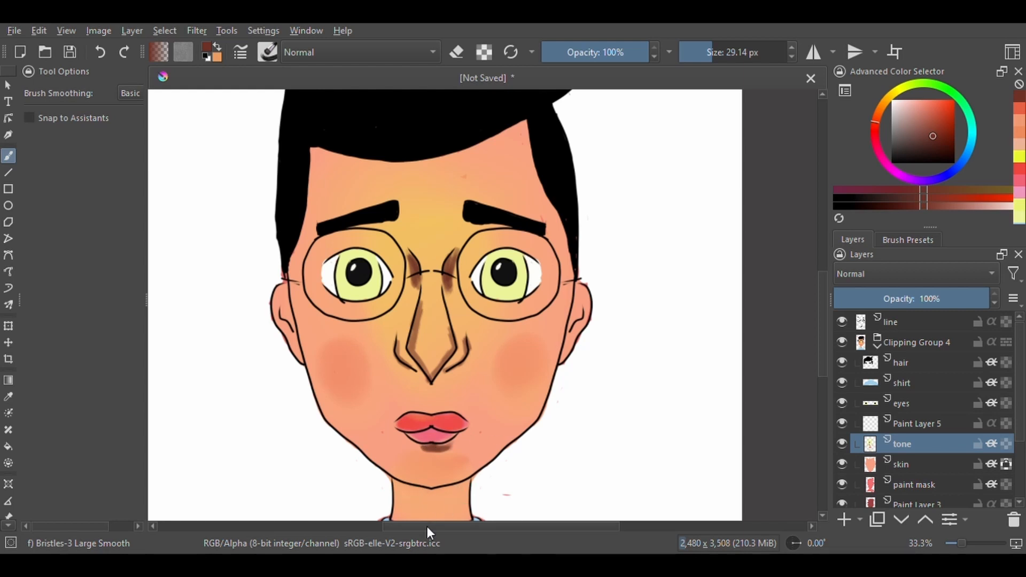
{"action": "scroll", "coordinate": [443, 394], "scroll_direction": "down", "scroll_amount": 3}
{"action": "key", "text": "ctrl+z"}
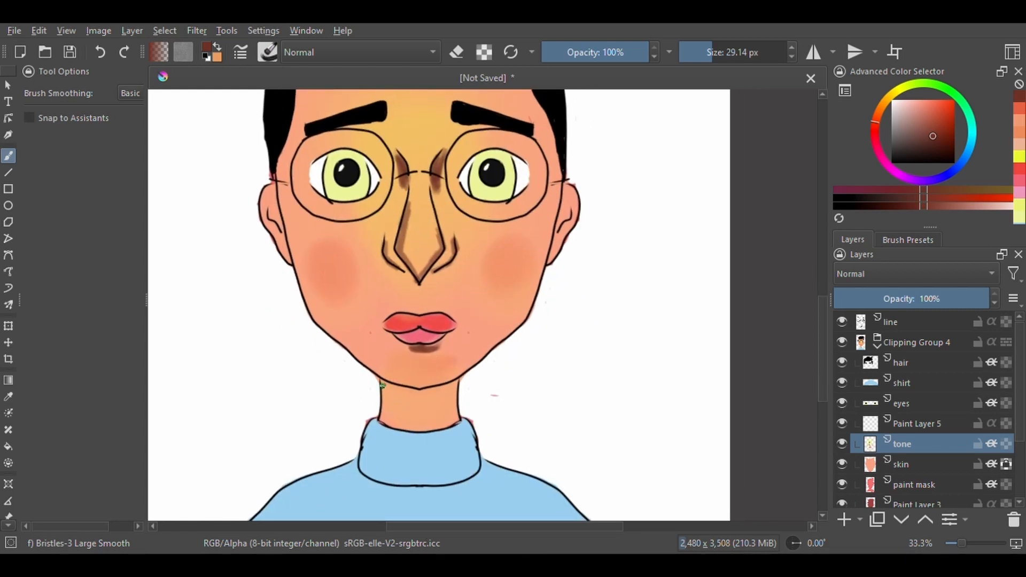
{"action": "mouse_move", "coordinate": [381, 391]}
{"action": "left_mouse_down"}
{"action": "mouse_move", "coordinate": [430, 399]}
{"action": "mouse_move", "coordinate": [452, 387]}
{"action": "left_mouse_up"}
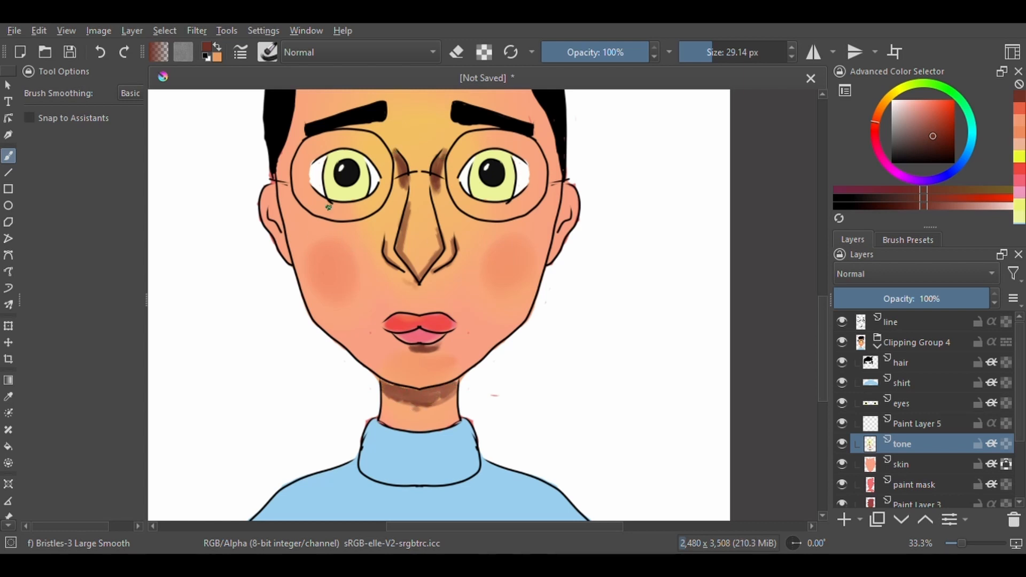
Turn on horizontal mirroring and shade brown under the eyes, in the ears and beside the mouth, undoing the jaw strokes.
{"action": "left_click", "coordinate": [814, 52]}
{"action": "mouse_move", "coordinate": [326, 210]}
{"action": "left_mouse_down"}
{"action": "mouse_move", "coordinate": [373, 204]}
{"action": "mouse_move", "coordinate": [317, 207]}
{"action": "left_mouse_up"}
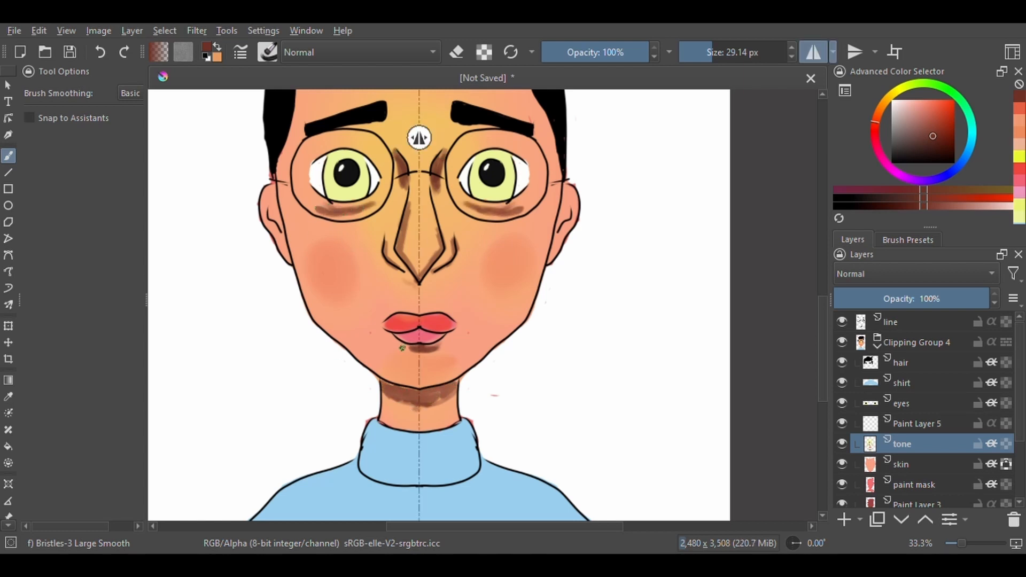
{"action": "left_click_drag", "start_coordinate": [300, 266], "coordinate": [318, 313]}
{"action": "key", "text": "ctrl+z"}
{"action": "key", "text": "ctrl+z"}
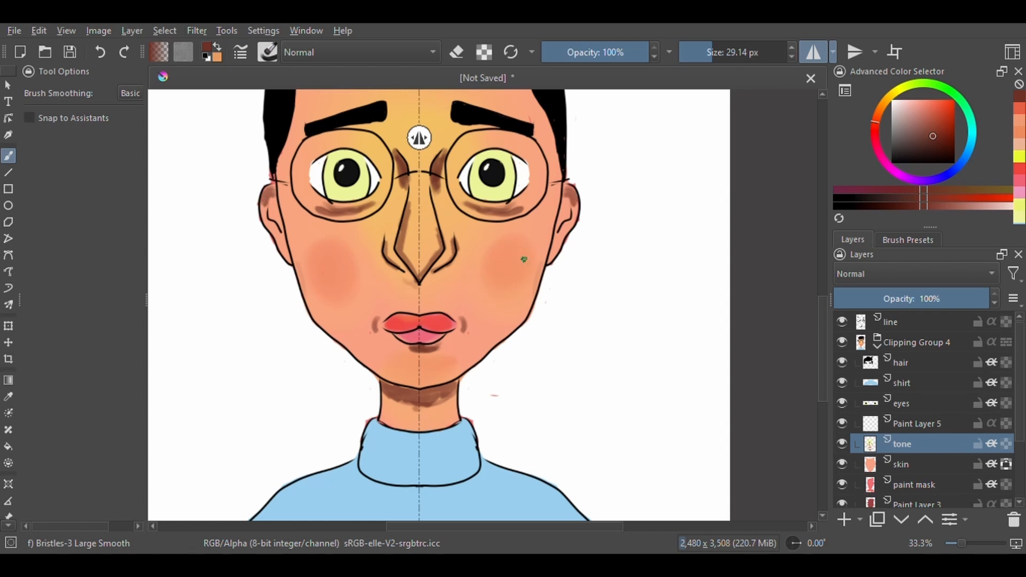
Blur the brown shading on the nose, ears, mouth and neck with Blender Blur at 70.24 px and turn off mirroring.
{"action": "left_click", "coordinate": [909, 239]}
{"action": "left_click", "coordinate": [884, 296]}
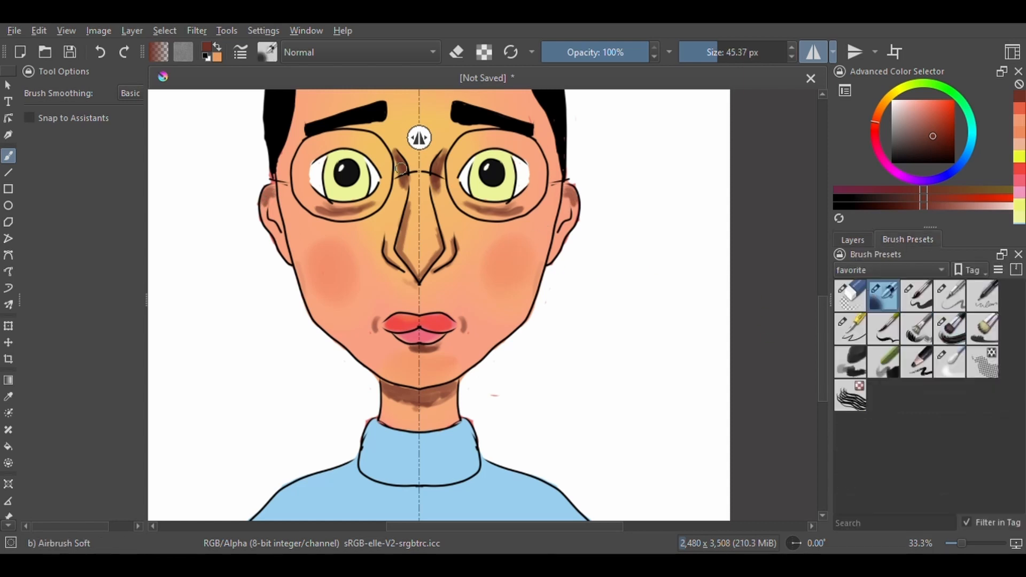
{"action": "left_click", "coordinate": [950, 362]}
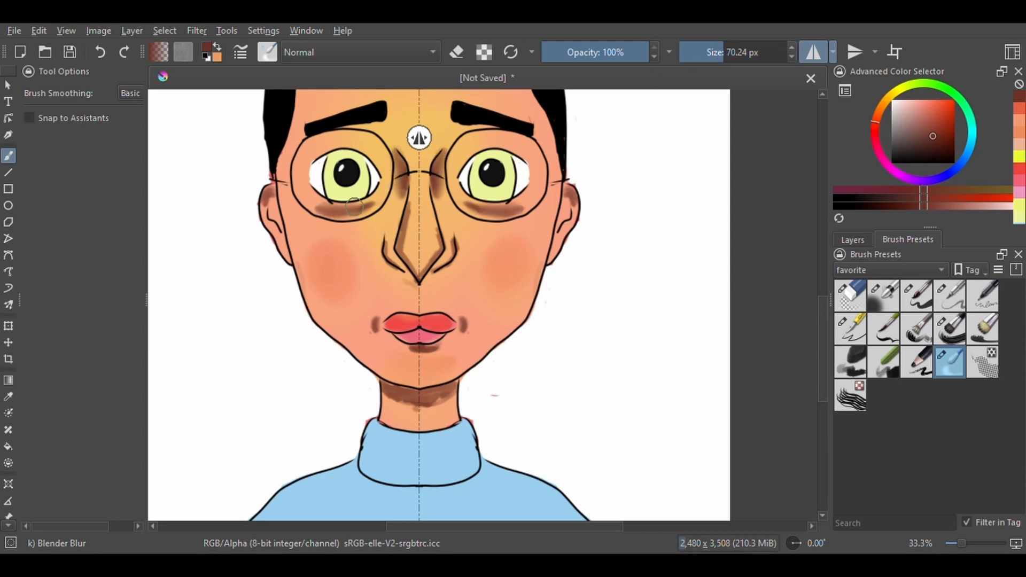
{"action": "left_click_drag", "start_coordinate": [384, 245], "coordinate": [388, 261]}
{"action": "left_click_drag", "start_coordinate": [268, 200], "coordinate": [267, 205]}
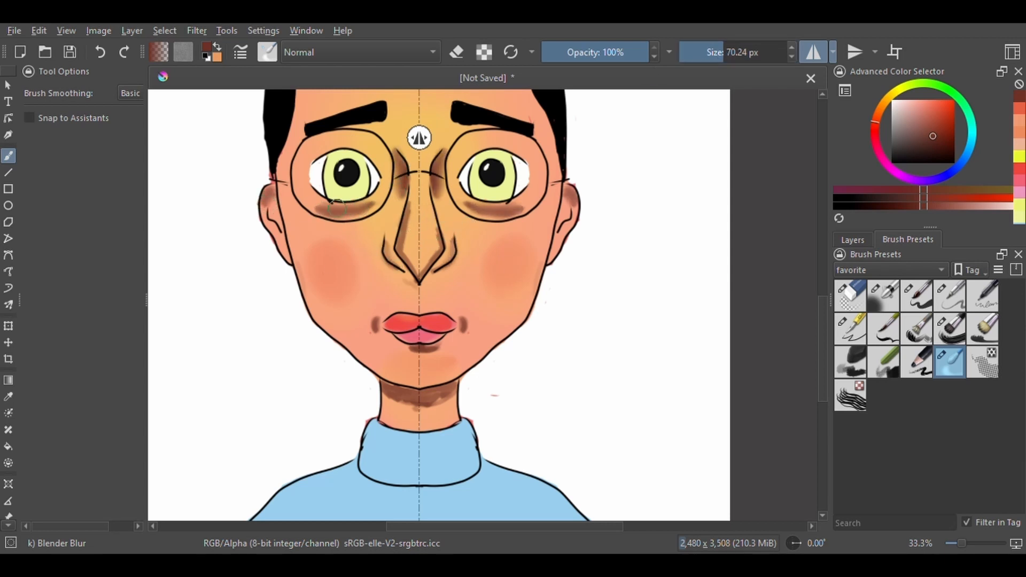
{"action": "left_click_drag", "start_coordinate": [369, 327], "coordinate": [375, 323]}
{"action": "left_click_drag", "start_coordinate": [395, 394], "coordinate": [427, 401]}
{"action": "left_click_drag", "start_coordinate": [409, 349], "coordinate": [415, 350]}
{"action": "left_click", "coordinate": [811, 54]}
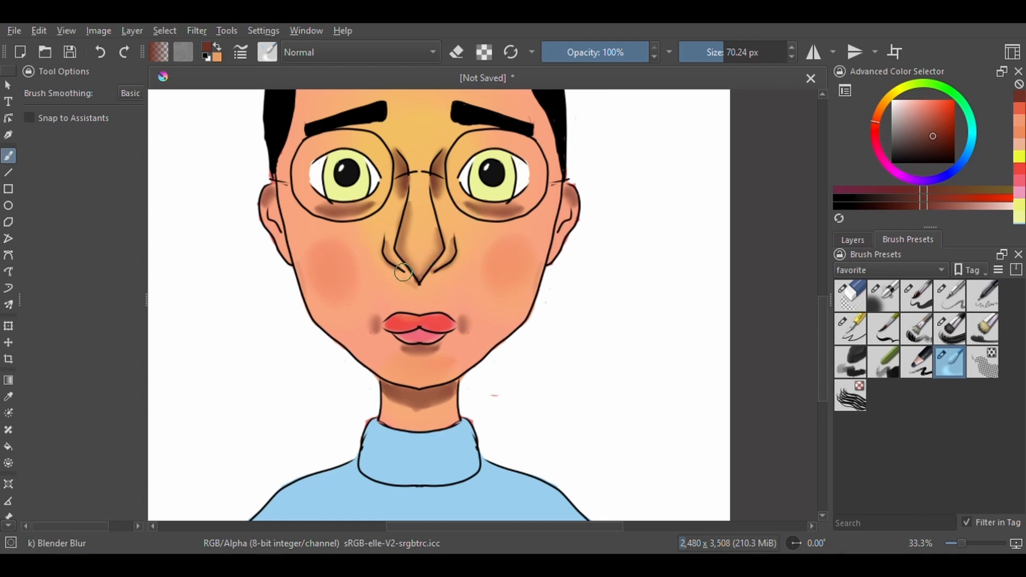
Add a new paint layer above the eyes layer and name it "glass".
{"action": "left_click", "coordinate": [853, 240]}
{"action": "left_click", "coordinate": [912, 398]}
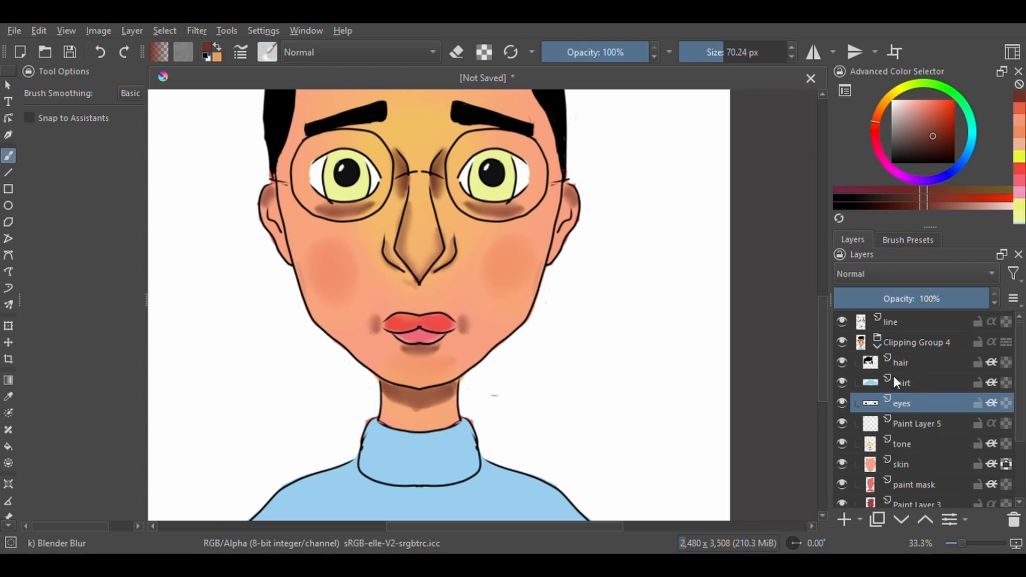
{"action": "key", "text": "Insert"}
{"action": "key", "text": "F2"}
{"action": "type", "text": "glass"}
{"action": "key", "text": "Return"}
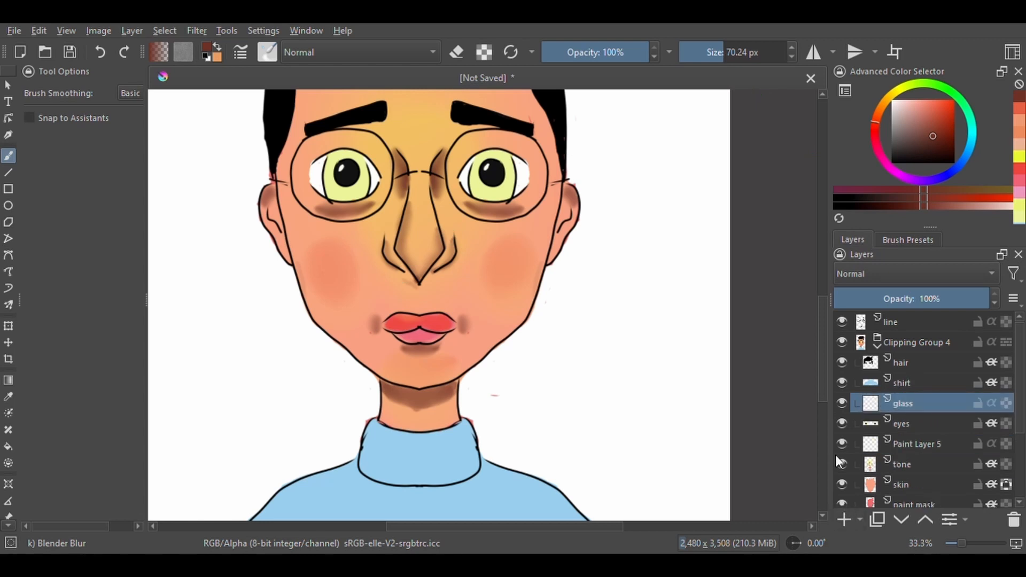
Select the eyes layer and pick a light mint green as the brush colour.
{"action": "key", "text": "Page_Down"}
{"action": "key", "text": "ctrl+plus"}
{"action": "left_click_drag", "start_coordinate": [305, 359], "coordinate": [321, 481]}
{"action": "left_click", "coordinate": [949, 92]}
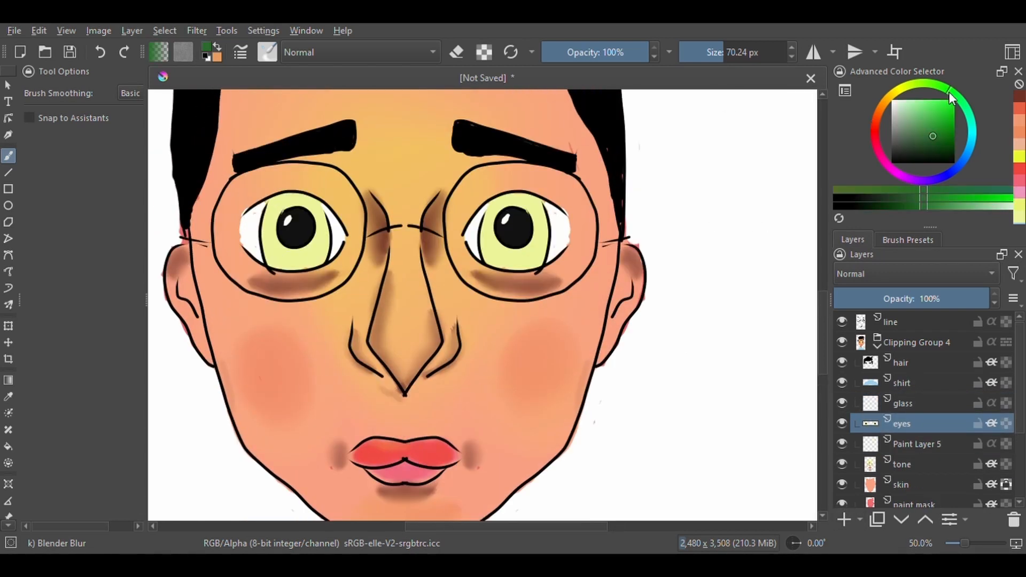
{"action": "left_click", "coordinate": [964, 105]}
{"action": "left_click", "coordinate": [917, 103]}
Draw a curved mint green reflection in the pupil with the Basic-5 Size brush at 6.74 px, thickening it with a larger size.
{"action": "left_click", "coordinate": [712, 52]}
{"action": "right_click", "coordinate": [479, 249]}
{"action": "left_click", "coordinate": [345, 237]}
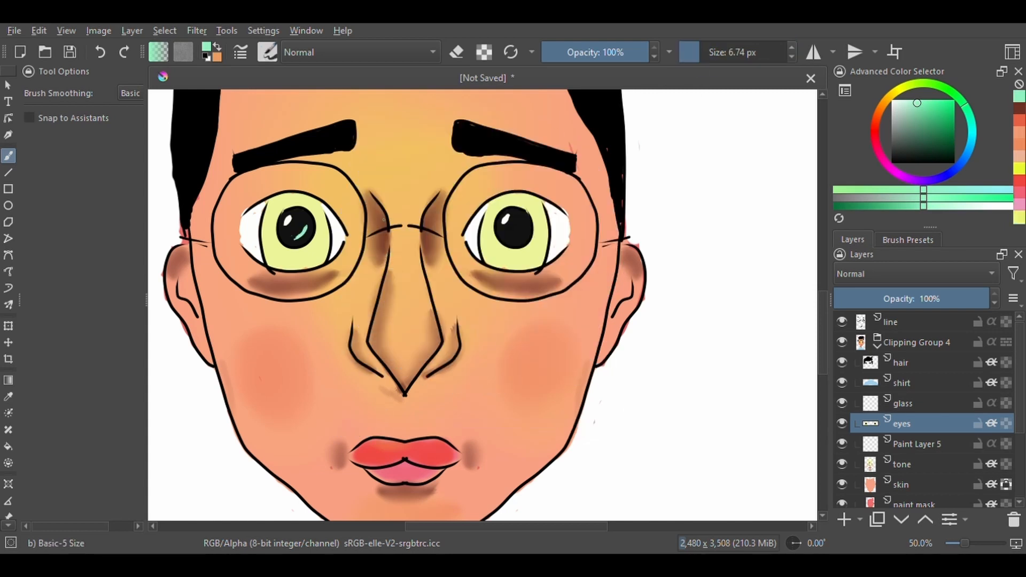
{"action": "key", "text": "bracketright"}
{"action": "key", "text": "bracketright"}
{"action": "left_click_drag", "start_coordinate": [292, 237], "coordinate": [305, 229]}
{"action": "right_click", "coordinate": [538, 229]}
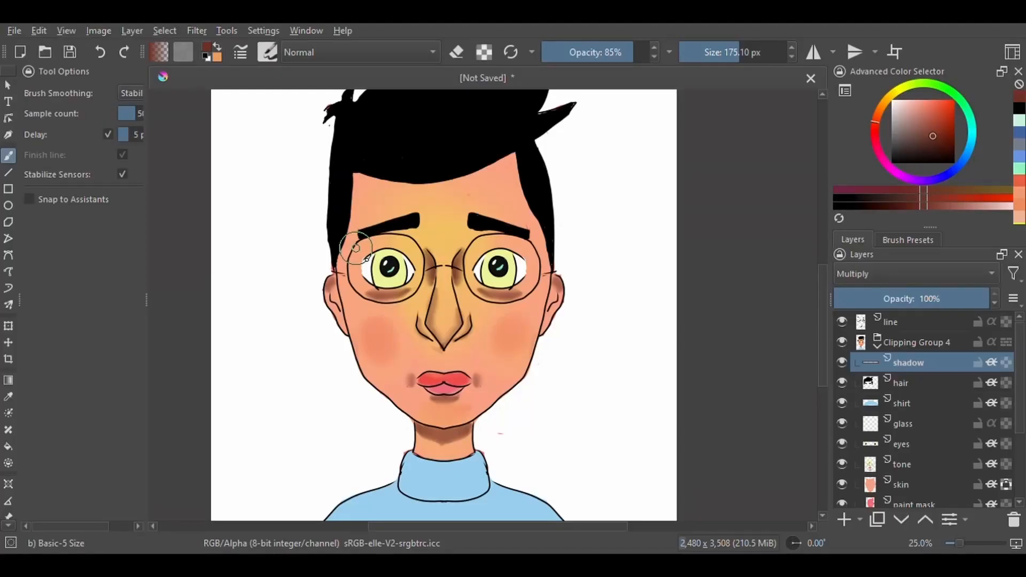
Paint a brown shadow down the right side of the face from temple to neck with Airbrush Soft on the shadow layer.
{"action": "right_click", "coordinate": [556, 153]}
{"action": "left_click", "coordinate": [614, 163]}
{"action": "mouse_move", "coordinate": [514, 156]}
{"action": "left_mouse_down"}
{"action": "mouse_move", "coordinate": [523, 358]}
{"action": "mouse_move", "coordinate": [489, 418]}
{"action": "mouse_move", "coordinate": [558, 277]}
{"action": "left_mouse_up"}
{"action": "left_click_drag", "start_coordinate": [521, 187], "coordinate": [465, 398]}
{"action": "left_click_drag", "start_coordinate": [504, 315], "coordinate": [465, 396]}
{"action": "mouse_move", "coordinate": [459, 428]}
{"action": "left_mouse_down"}
{"action": "mouse_move", "coordinate": [444, 471]}
{"action": "mouse_move", "coordinate": [465, 452]}
{"action": "left_mouse_up"}
{"action": "mouse_move", "coordinate": [527, 283]}
{"action": "left_mouse_down"}
{"action": "mouse_move", "coordinate": [427, 468]}
{"action": "mouse_move", "coordinate": [478, 467]}
{"action": "left_mouse_up"}
Refine the shadow's inner edge over the forehead and cheek by alternately erasing and repainting, undoing the last erasing stroke.
{"action": "key", "text": "e"}
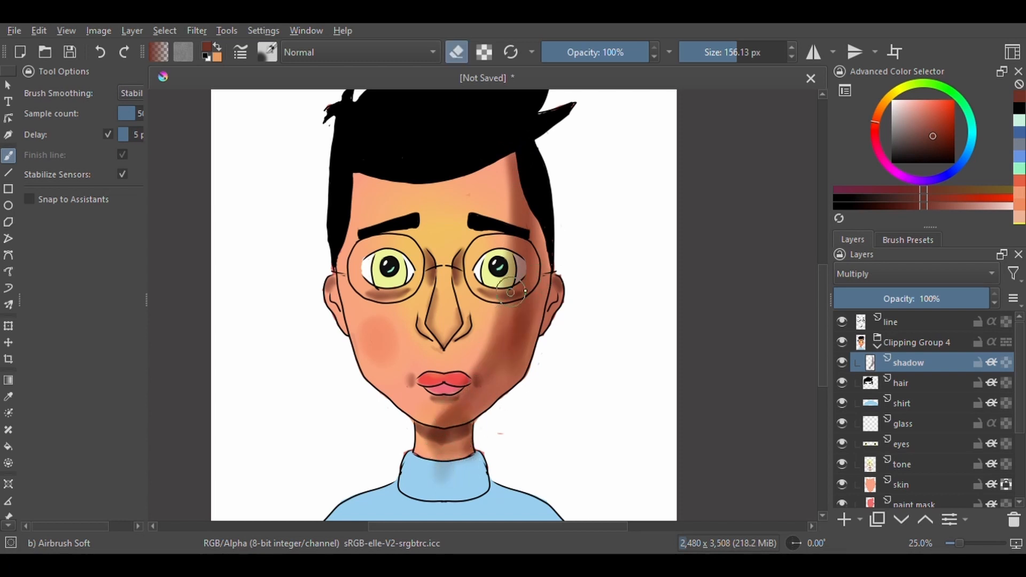
{"action": "left_click_drag", "start_coordinate": [504, 185], "coordinate": [487, 273]}
{"action": "key", "text": "e"}
{"action": "mouse_move", "coordinate": [504, 166]}
{"action": "left_mouse_down"}
{"action": "mouse_move", "coordinate": [484, 318]}
{"action": "mouse_move", "coordinate": [452, 417]}
{"action": "mouse_move", "coordinate": [472, 364]}
{"action": "left_mouse_up"}
{"action": "key", "text": "e"}
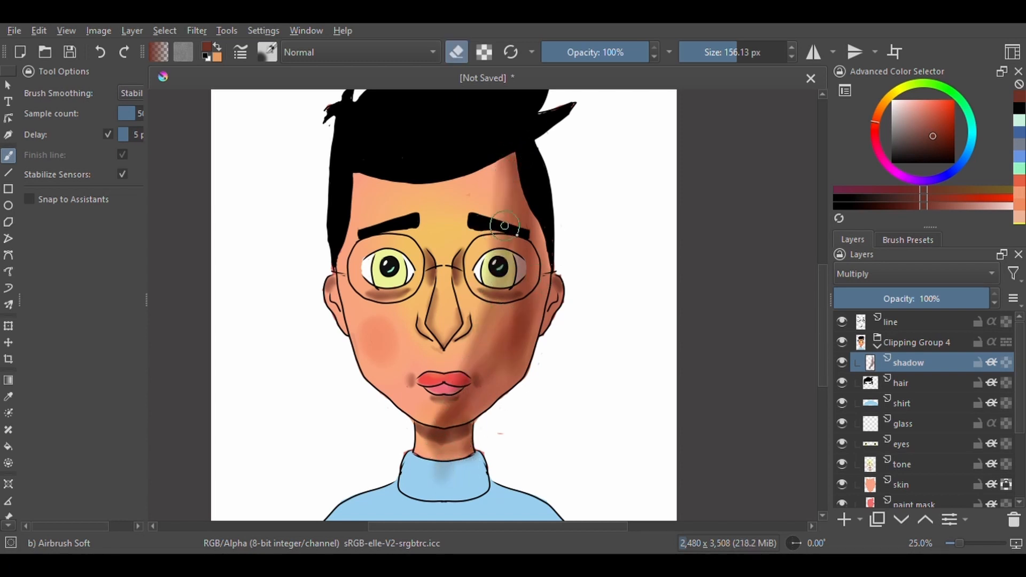
{"action": "left_click_drag", "start_coordinate": [505, 225], "coordinate": [458, 415]}
{"action": "key", "text": "ctrl+z"}
Set brush smoothing to Basic and airbrush a brown shadow along the left jaw and chin at 156.13 px.
{"action": "left_click", "coordinate": [131, 94]}
{"action": "left_click", "coordinate": [131, 66]}
{"action": "left_click_drag", "start_coordinate": [721, 56], "coordinate": [717, 56]}
{"action": "key", "text": "e"}
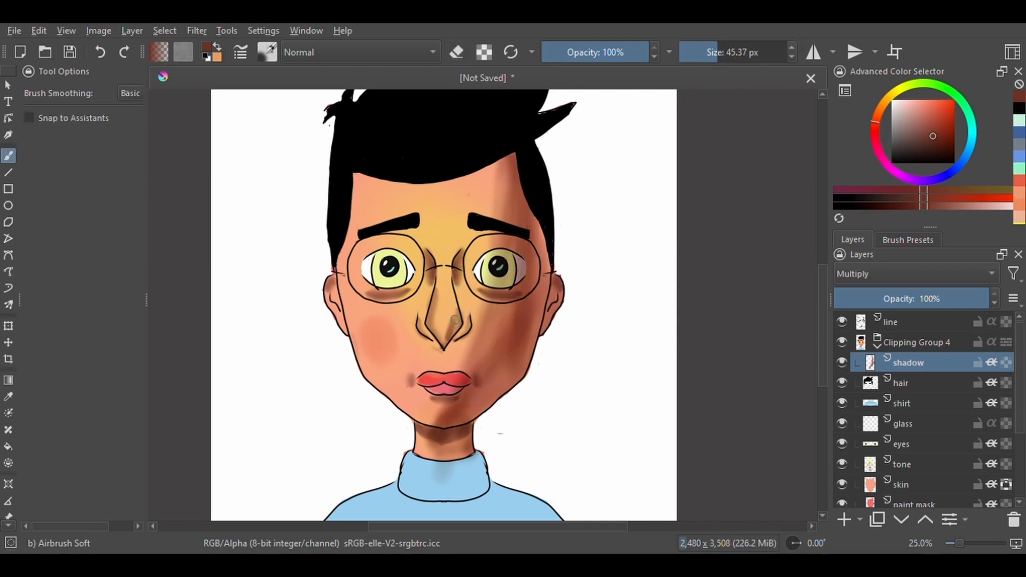
{"action": "left_click", "coordinate": [737, 51]}
{"action": "mouse_move", "coordinate": [365, 340]}
{"action": "left_mouse_down"}
{"action": "mouse_move", "coordinate": [426, 421]}
{"action": "mouse_move", "coordinate": [448, 432]}
{"action": "mouse_move", "coordinate": [464, 417]}
{"action": "left_mouse_up"}
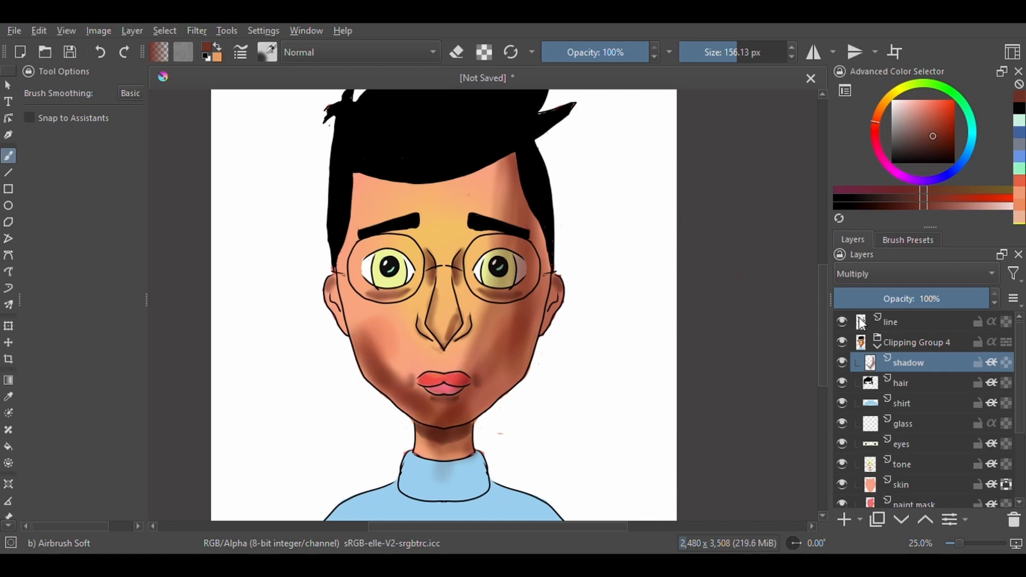
Add a new layer named "light" above the shadow layer and set its blending mode to Overlay.
{"action": "key", "text": "Insert"}
{"action": "key", "text": "F2"}
{"action": "type", "text": "light"}
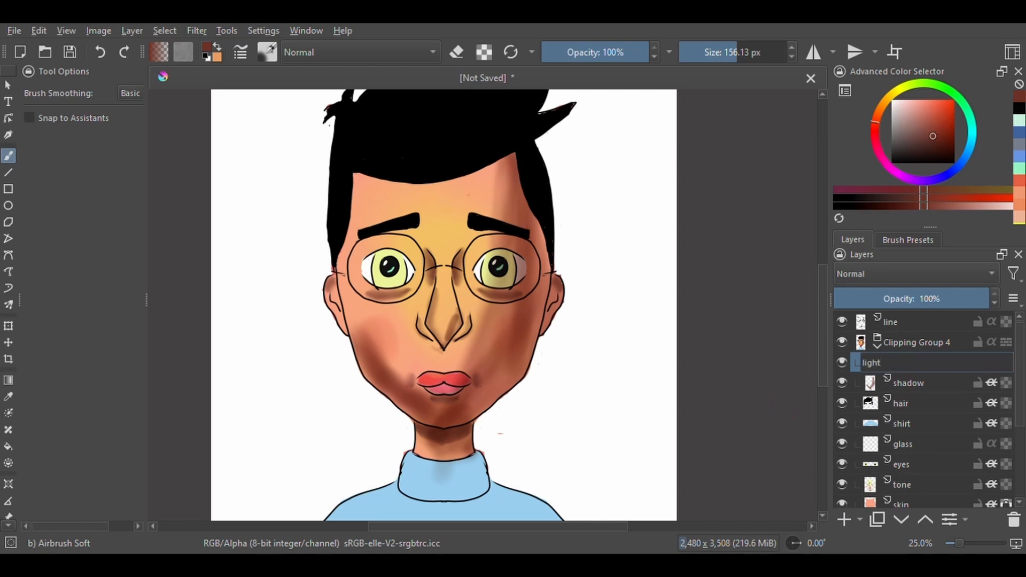
{"action": "key", "text": "Return"}
{"action": "left_click", "coordinate": [910, 269]}
{"action": "left_click", "coordinate": [878, 281]}
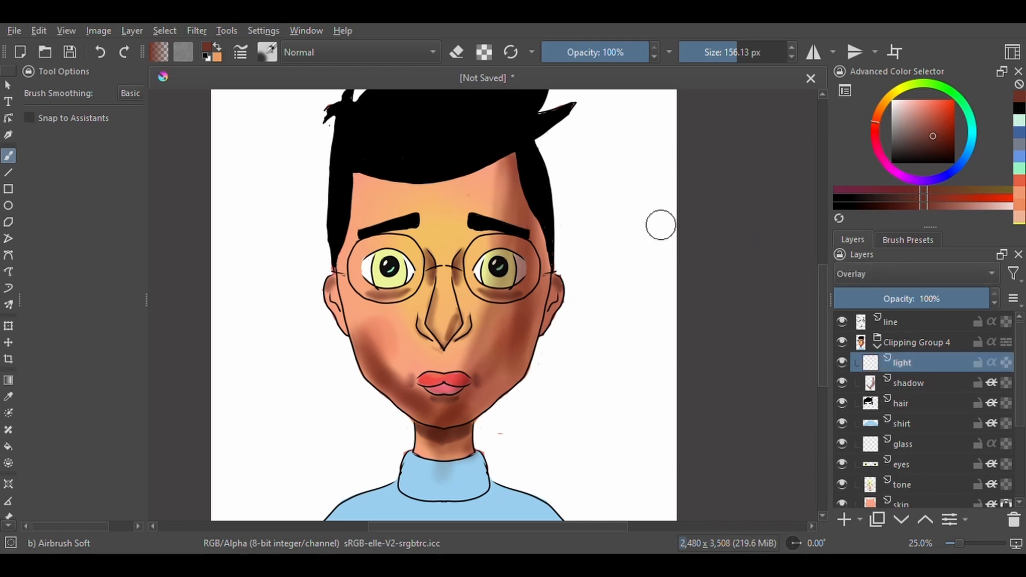
Pick a medium blue and airbrush light along both sides of the face and the left jaw.
{"action": "left_click", "coordinate": [963, 159]}
{"action": "left_click", "coordinate": [928, 108]}
{"action": "left_click_drag", "start_coordinate": [350, 313], "coordinate": [354, 130]}
{"action": "mouse_move", "coordinate": [553, 260]}
{"action": "left_mouse_down"}
{"action": "mouse_move", "coordinate": [553, 234]}
{"action": "mouse_move", "coordinate": [485, 401]}
{"action": "left_mouse_up"}
{"action": "left_click_drag", "start_coordinate": [365, 342], "coordinate": [418, 408]}
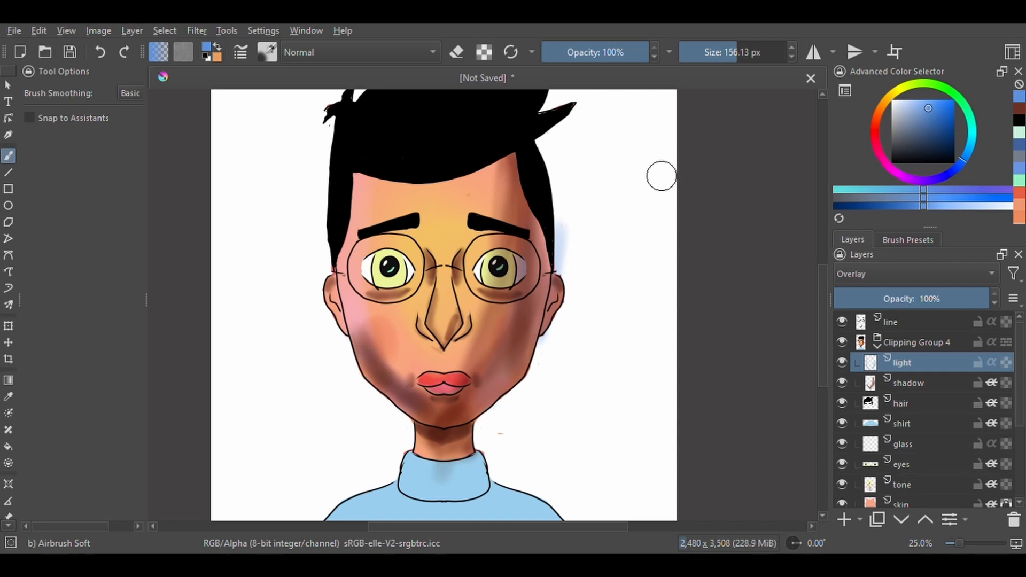
{"action": "key", "text": "e"}
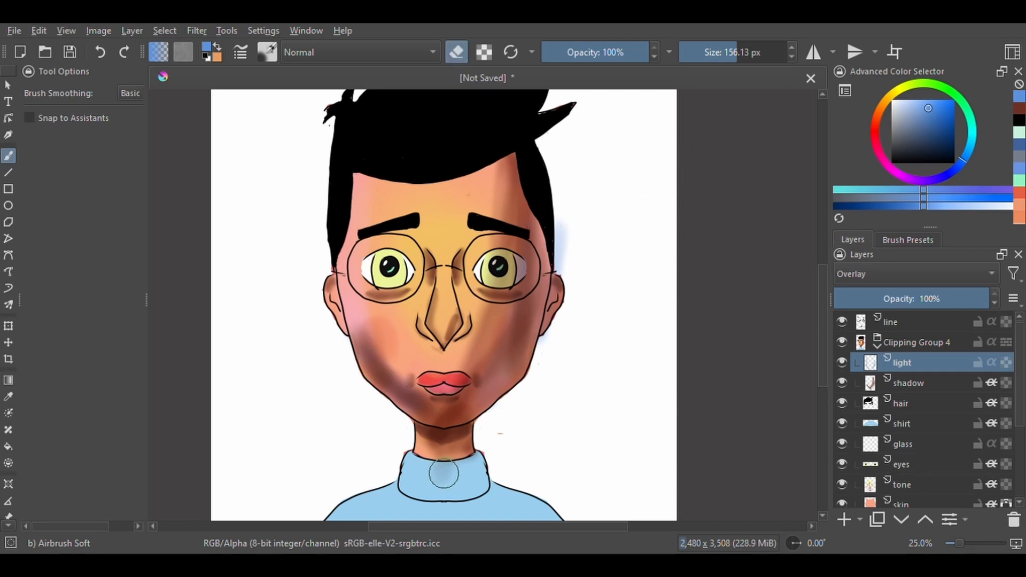
{"action": "right_click", "coordinate": [452, 474]}
{"action": "left_click", "coordinate": [452, 234]}
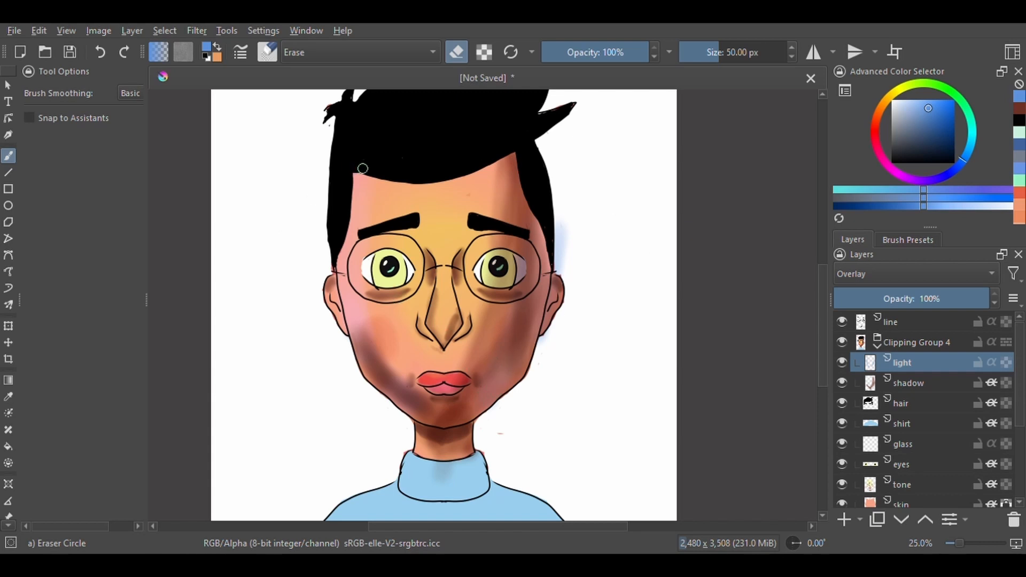
{"action": "scroll", "coordinate": [975, 365], "scroll_direction": "down", "scroll_amount": 3}
{"action": "scroll", "coordinate": [986, 422], "scroll_direction": "up", "scroll_amount": 2}
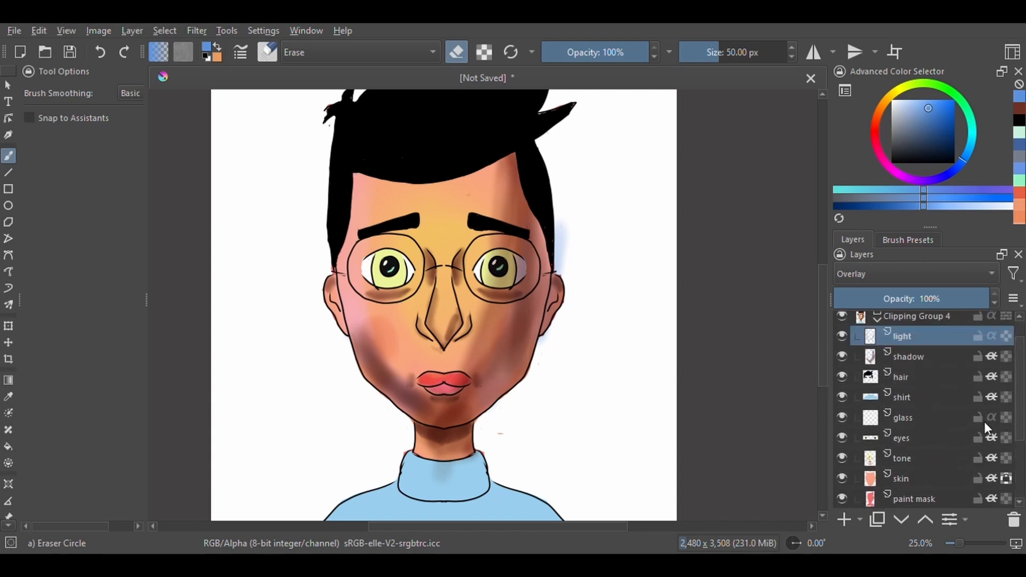
{"action": "left_click", "coordinate": [986, 419]}
{"action": "key", "text": "slash"}
{"action": "mouse_move", "coordinate": [286, 174]}
{"action": "left_mouse_down"}
{"action": "mouse_move", "coordinate": [272, 198]}
{"action": "mouse_move", "coordinate": [288, 199]}
{"action": "left_mouse_up"}
{"action": "left_click", "coordinate": [895, 101]}
{"action": "key", "text": "ctrl+z"}
Check the Background layer by toggling its visibility, select it and pick a light blue colour.
{"action": "left_click_drag", "start_coordinate": [1020, 361], "coordinate": [1021, 425]}
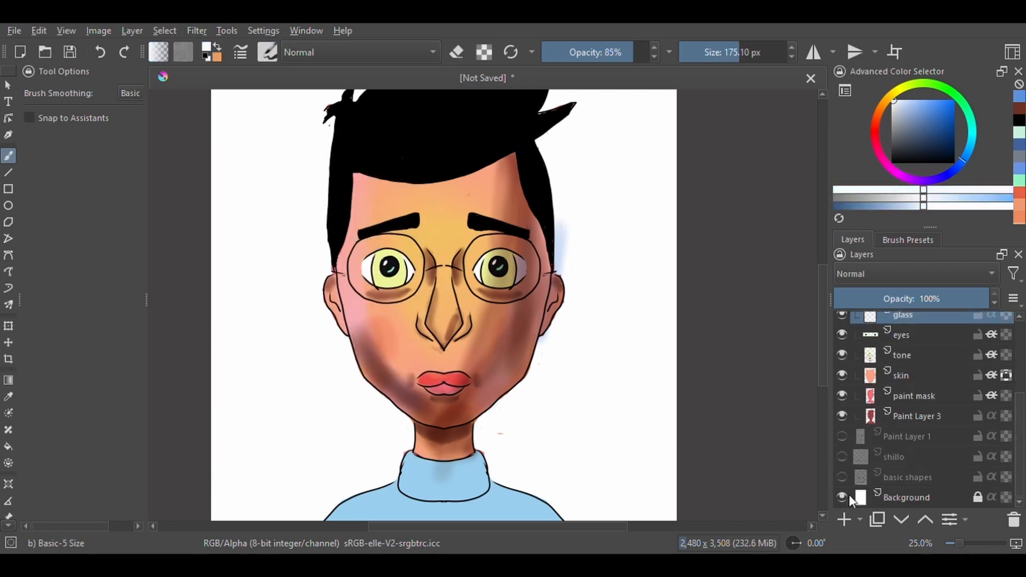
{"action": "left_click", "coordinate": [843, 497]}
{"action": "left_click", "coordinate": [843, 497]}
{"action": "left_click", "coordinate": [962, 496]}
{"action": "left_click", "coordinate": [926, 104]}
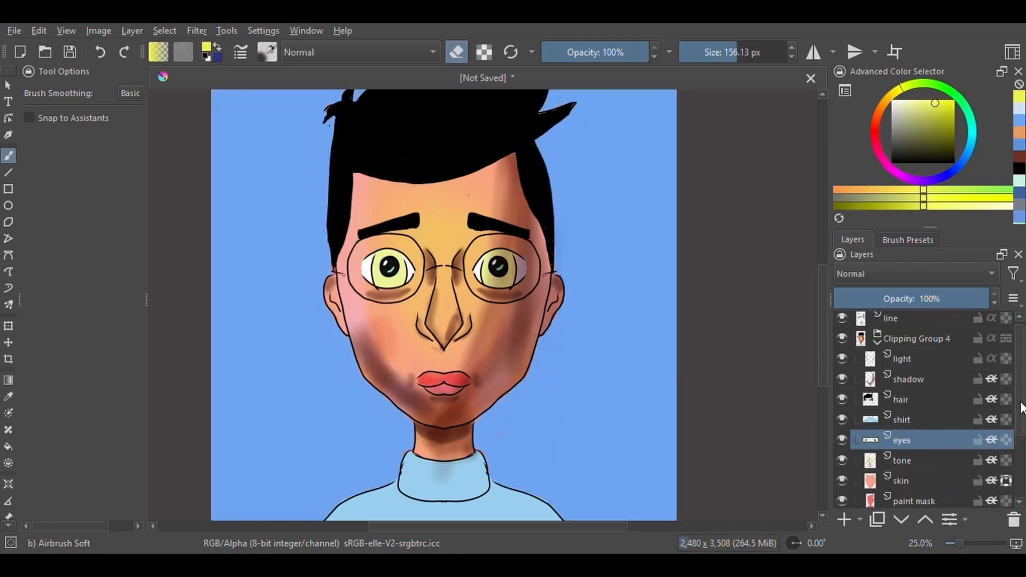
Hide the light layer and select the shadow layer.
{"action": "left_click", "coordinate": [845, 376]}
{"action": "left_click", "coordinate": [844, 376]}
{"action": "left_click", "coordinate": [844, 357]}
{"action": "left_click", "coordinate": [844, 357]}
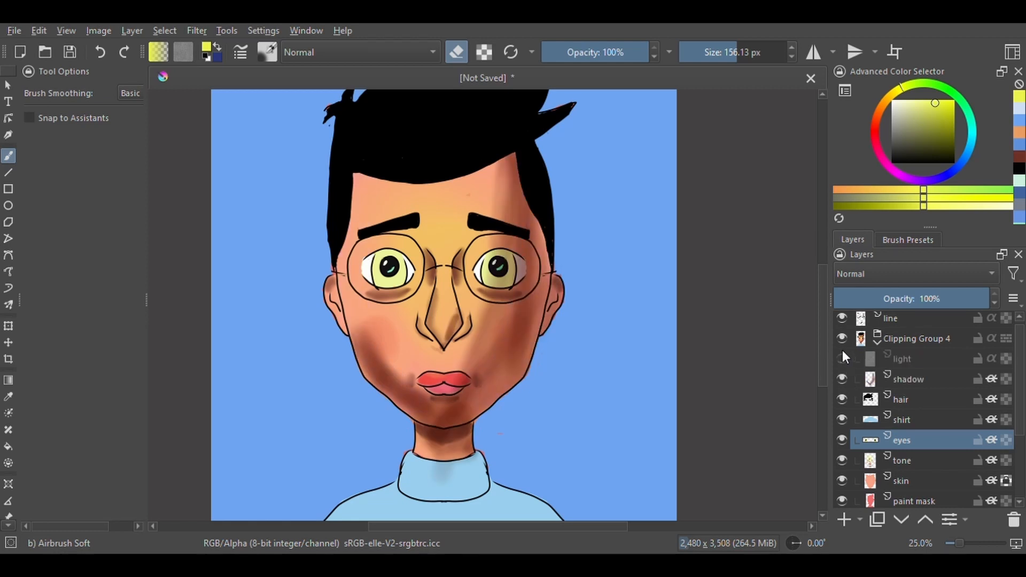
{"action": "left_click", "coordinate": [915, 379]}
Airbrush dark reddish-brown shadow over the right side of the forehead, cheek and jaw on the shadow layer, erasing the excess.
{"action": "right_click", "coordinate": [524, 191]}
{"action": "right_click", "coordinate": [524, 190]}
{"action": "mouse_move", "coordinate": [511, 184]}
{"action": "left_mouse_down"}
{"action": "mouse_move", "coordinate": [497, 270]}
{"action": "mouse_move", "coordinate": [463, 359]}
{"action": "left_mouse_up"}
{"action": "left_click_drag", "start_coordinate": [512, 163], "coordinate": [510, 206]}
{"action": "mouse_move", "coordinate": [388, 350]}
{"action": "left_mouse_down"}
{"action": "mouse_move", "coordinate": [475, 410]}
{"action": "mouse_move", "coordinate": [489, 351]}
{"action": "left_mouse_up"}
{"action": "key", "text": "e"}
{"action": "left_click", "coordinate": [1020, 156]}
{"action": "left_click_drag", "start_coordinate": [547, 267], "coordinate": [476, 398]}
{"action": "mouse_move", "coordinate": [506, 177]}
{"action": "left_mouse_down"}
{"action": "mouse_move", "coordinate": [484, 307]}
{"action": "mouse_move", "coordinate": [430, 397]}
{"action": "left_mouse_up"}
Blend the shadows on the right side of the face and chin with Blender Blur at 150.13 px.
{"action": "left_click", "coordinate": [908, 240]}
{"action": "left_click", "coordinate": [950, 362]}
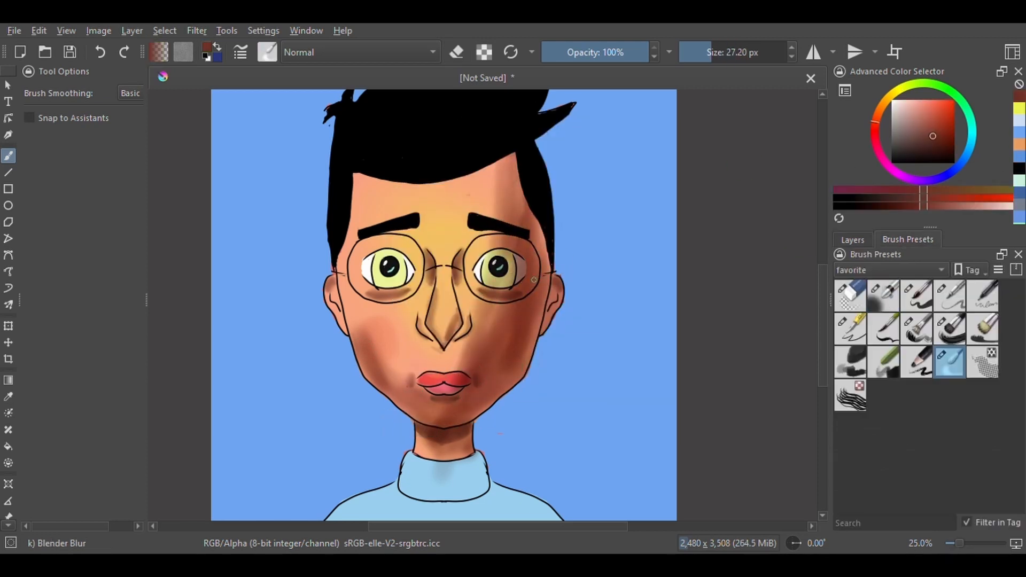
{"action": "left_click_drag", "start_coordinate": [469, 342], "coordinate": [520, 232]}
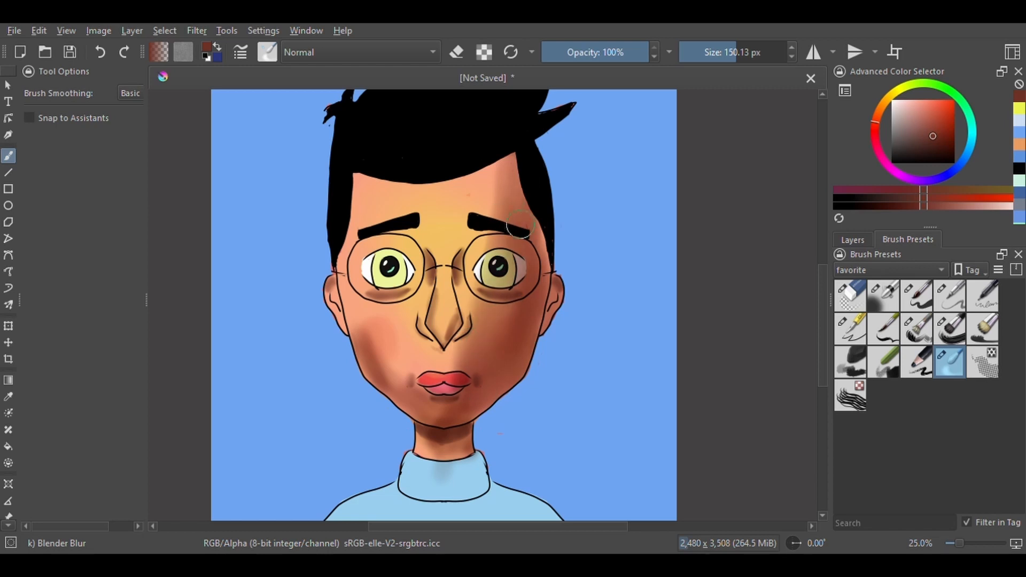
{"action": "left_click_drag", "start_coordinate": [492, 179], "coordinate": [478, 390]}
{"action": "mouse_move", "coordinate": [409, 379]}
{"action": "left_mouse_down"}
{"action": "mouse_move", "coordinate": [370, 353]}
{"action": "mouse_move", "coordinate": [474, 410]}
{"action": "left_mouse_up"}
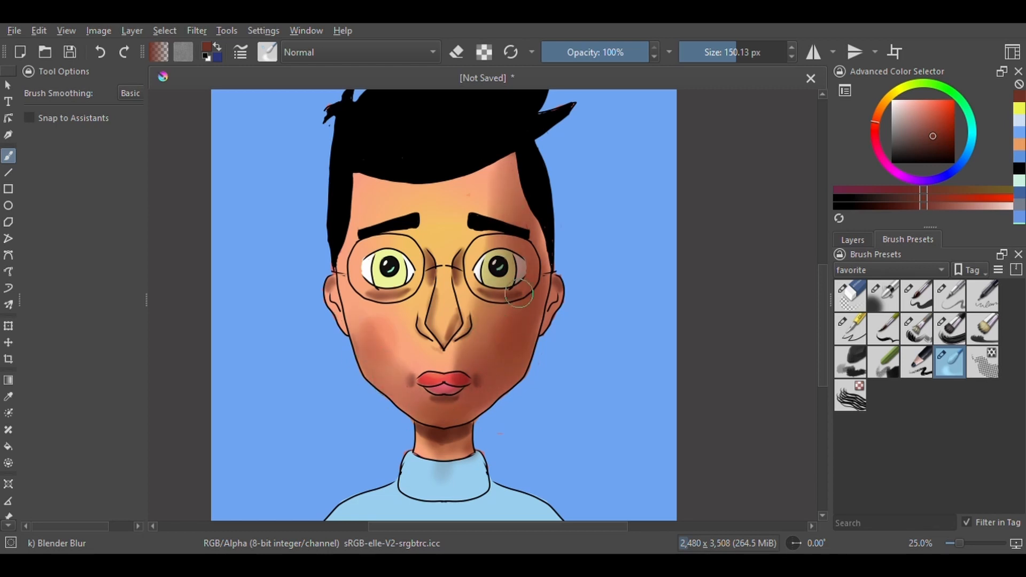
Soften the left cheek shadow with Airbrush Soft in eraser mode, then smooth both cheeks with Blender Blur.
{"action": "left_click", "coordinate": [884, 296]}
{"action": "left_click_drag", "start_coordinate": [368, 340], "coordinate": [377, 382]}
{"action": "left_click", "coordinate": [947, 366]}
{"action": "left_click_drag", "start_coordinate": [389, 342], "coordinate": [390, 374]}
{"action": "left_click_drag", "start_coordinate": [458, 372], "coordinate": [480, 351]}
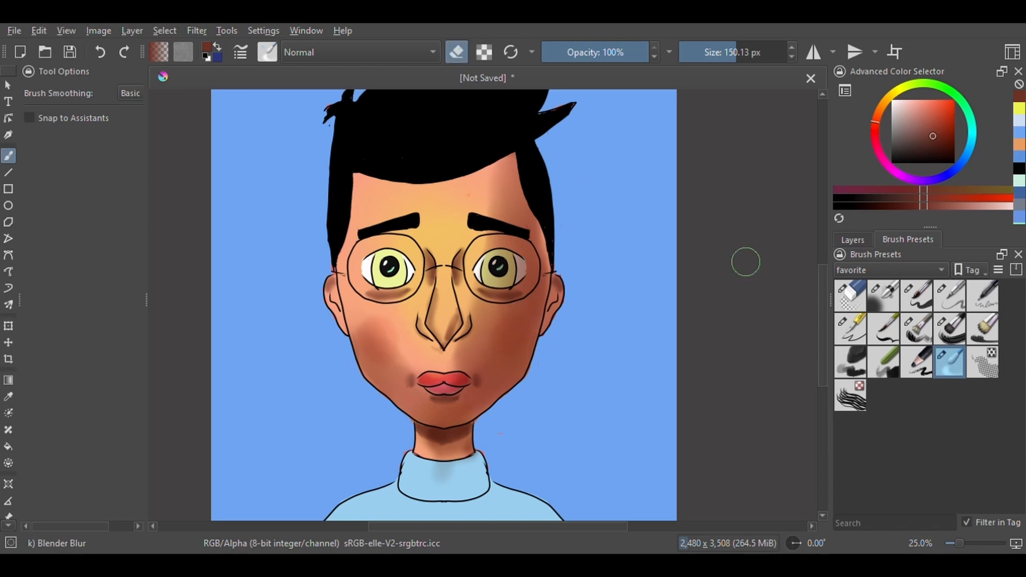
Show and clear the light layer, set it to Color Dodge, and choose Bristles-1 Details at 16 px with mirroring off.
{"action": "left_click", "coordinate": [884, 296]}
{"action": "left_click_drag", "start_coordinate": [723, 62], "coordinate": [709, 62]}
{"action": "left_click", "coordinate": [813, 52]}
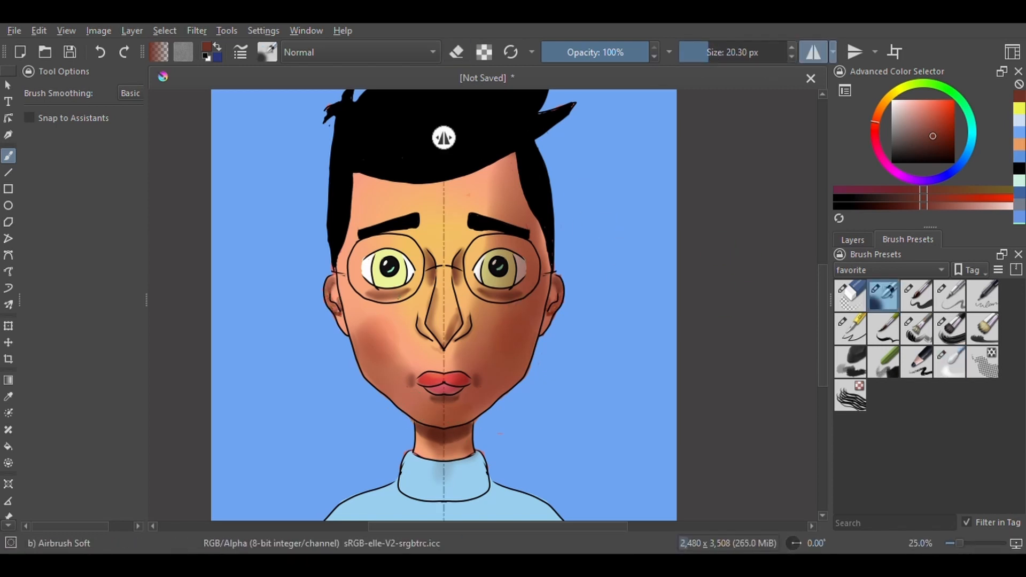
{"action": "left_click", "coordinate": [852, 239]}
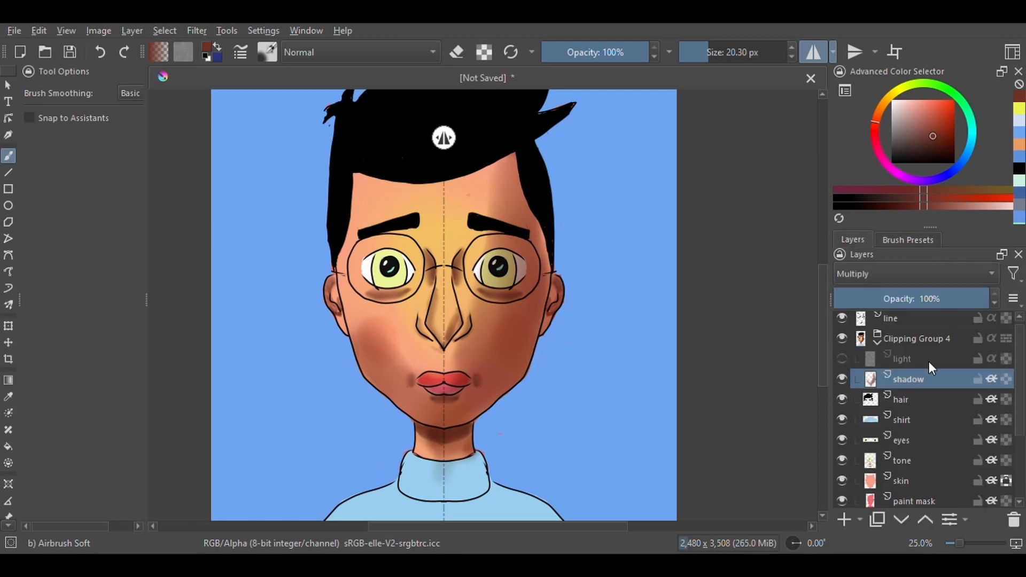
{"action": "left_click", "coordinate": [844, 359]}
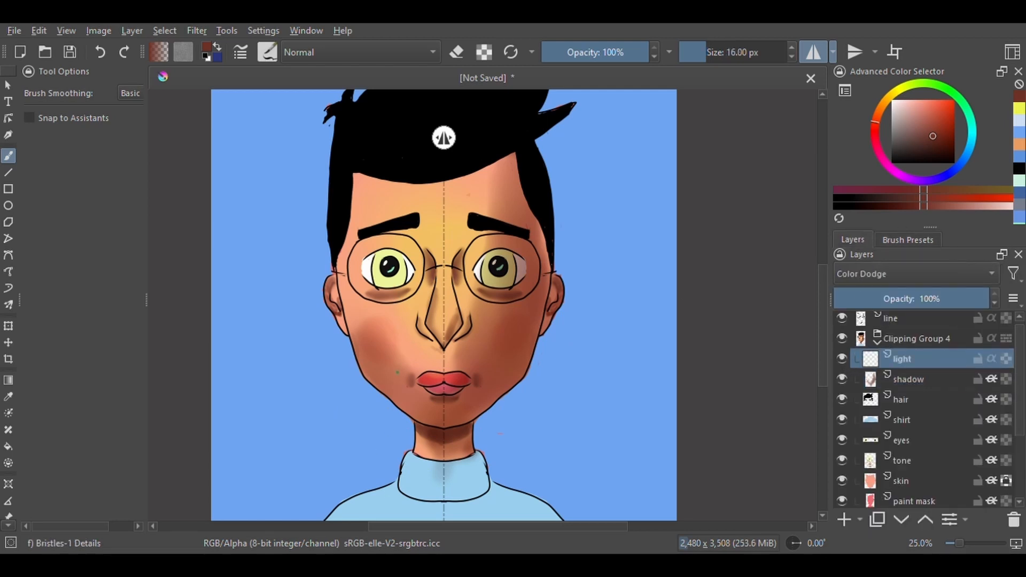
{"action": "key", "text": "ctrl+z"}
{"action": "left_click", "coordinate": [814, 52]}
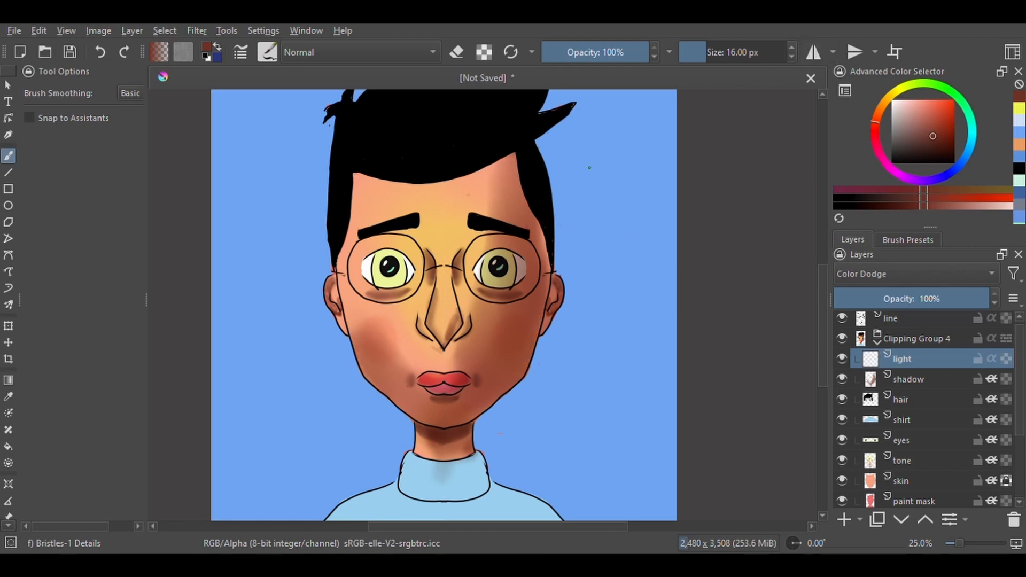
Pick white and paint thin highlights along the left jaw and the tip of the nose.
{"action": "left_click", "coordinate": [893, 100]}
{"action": "left_click_drag", "start_coordinate": [352, 327], "coordinate": [403, 404]}
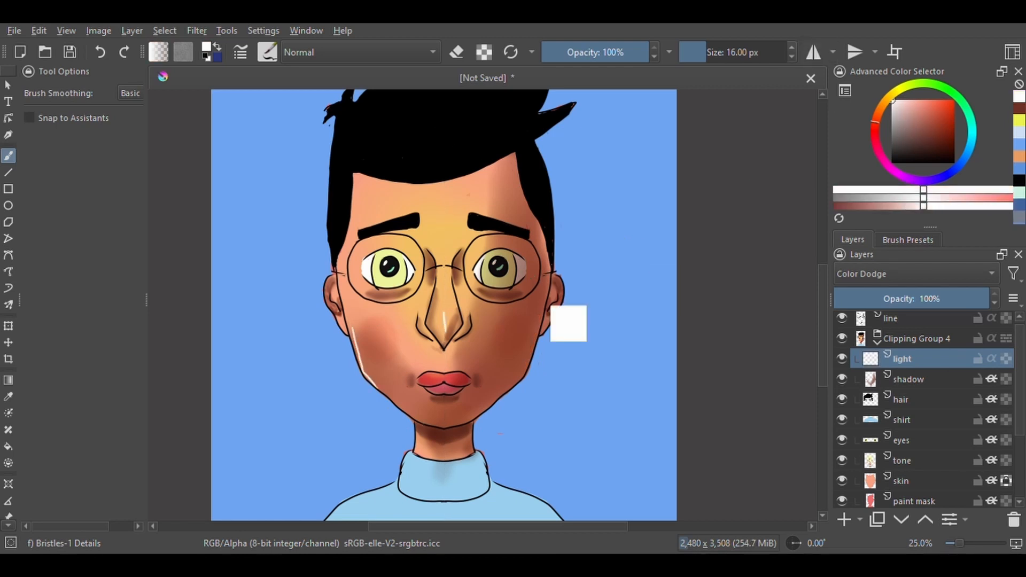
{"action": "left_click_drag", "start_coordinate": [437, 337], "coordinate": [448, 342]}
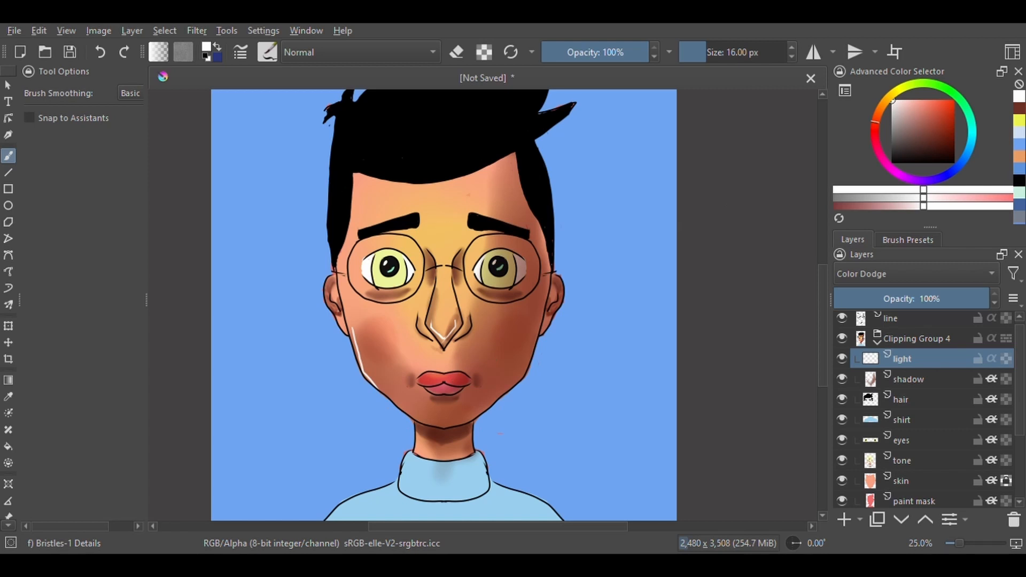
{"action": "left_click", "coordinate": [992, 359]}
Paint small white highlights above both eyes, on the nose bridge and on the lips.
{"action": "key", "text": "plus"}
{"action": "key", "text": "plus"}
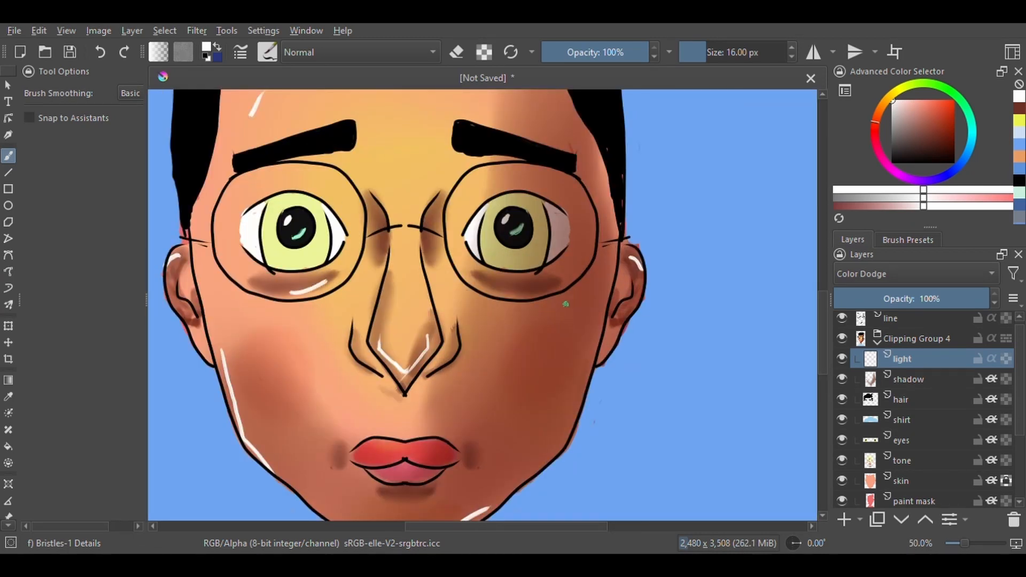
{"action": "left_click_drag", "start_coordinate": [455, 202], "coordinate": [476, 185]}
{"action": "left_click_drag", "start_coordinate": [230, 201], "coordinate": [256, 189]}
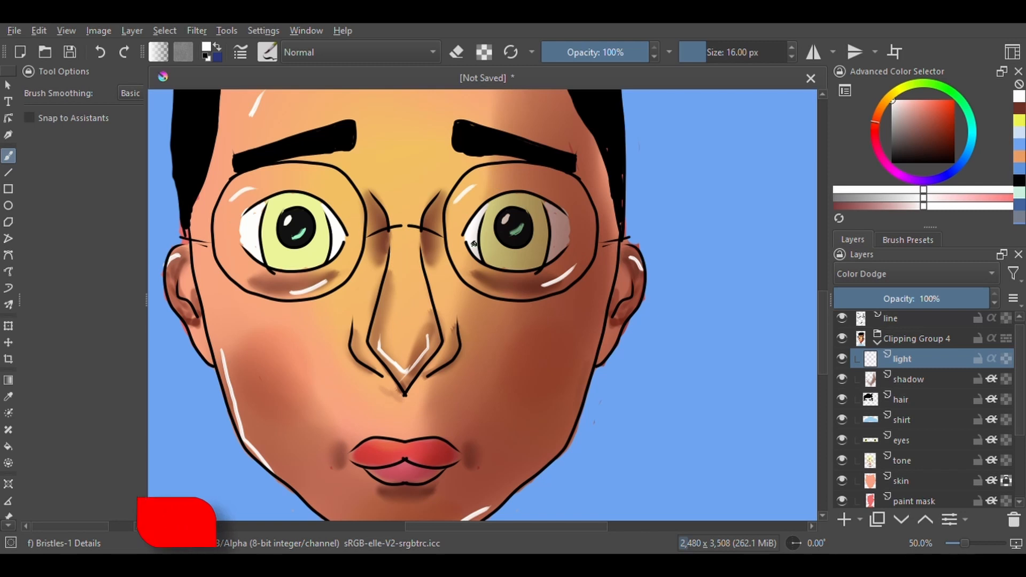
{"action": "left_click_drag", "start_coordinate": [387, 193], "coordinate": [397, 215]}
{"action": "left_click_drag", "start_coordinate": [398, 259], "coordinate": [396, 279]}
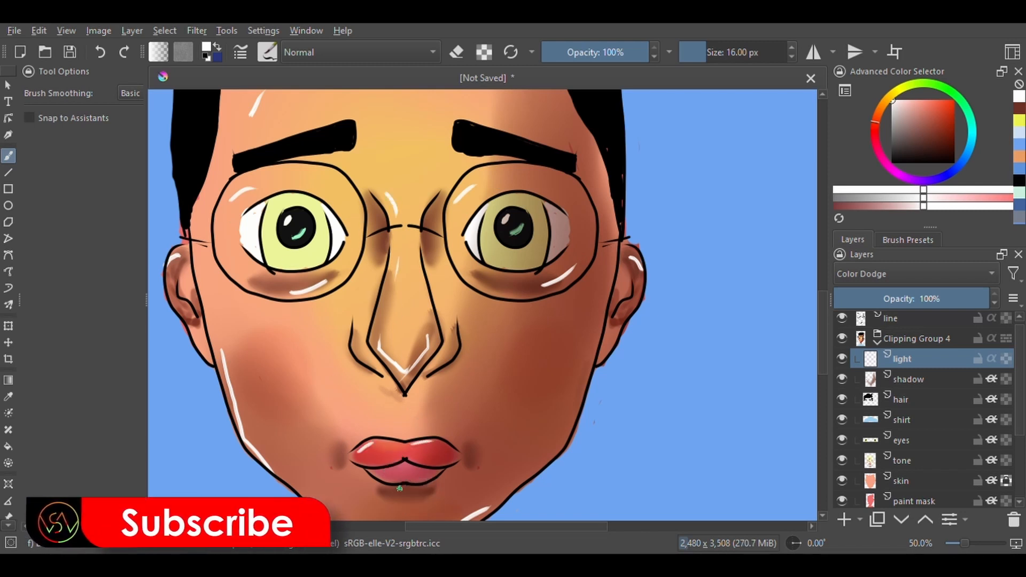
{"action": "key", "text": "ctrl+minus"}
{"action": "key", "text": "ctrl+minus"}
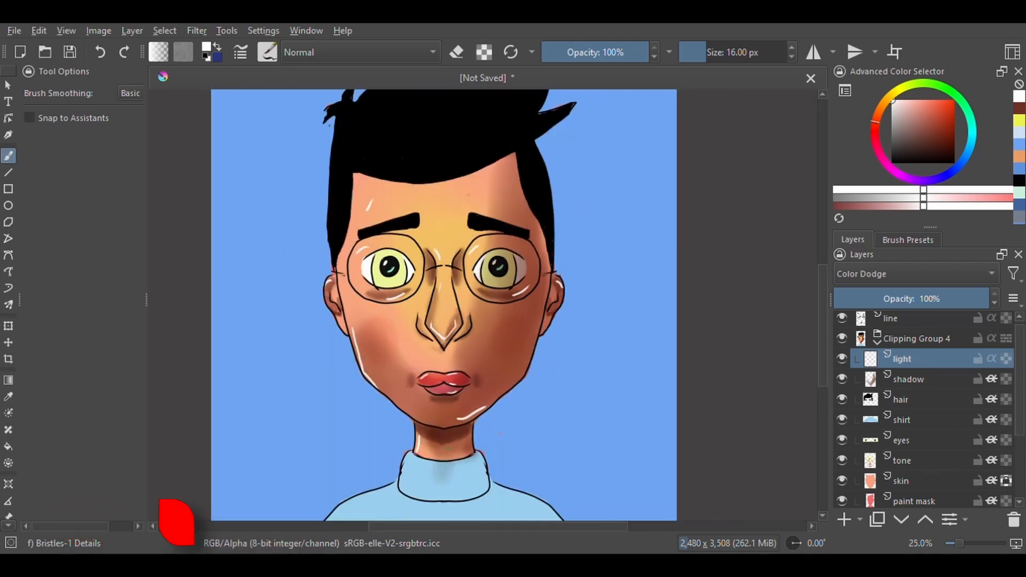
Paint thin white highlight strokes across the fringe, top and sides of the hair on the hair layer.
{"action": "scroll", "coordinate": [909, 339], "scroll_direction": "down", "scroll_amount": 2}
{"action": "left_click", "coordinate": [909, 340]}
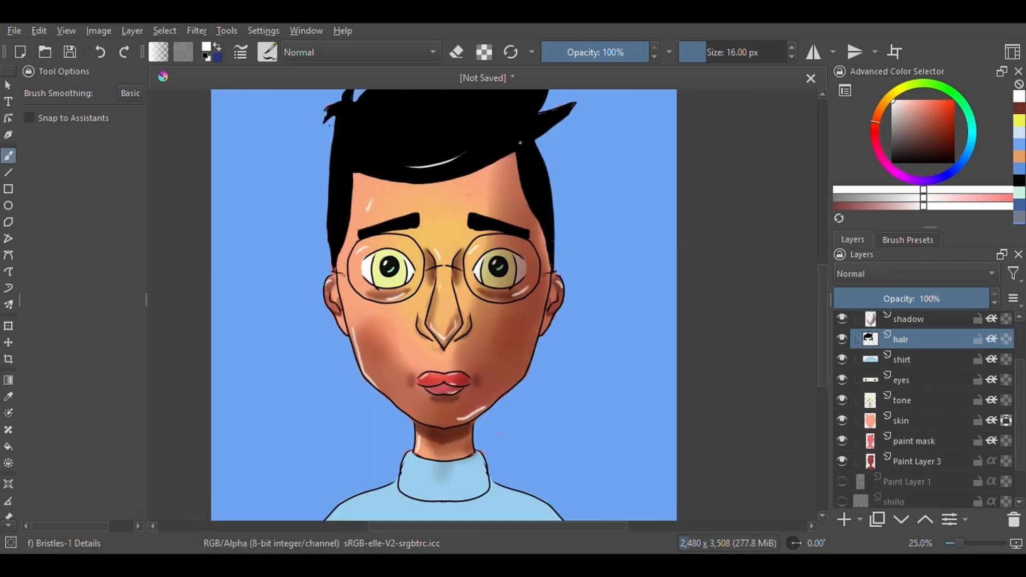
{"action": "scroll", "coordinate": [412, 191], "scroll_direction": "up", "scroll_amount": 3}
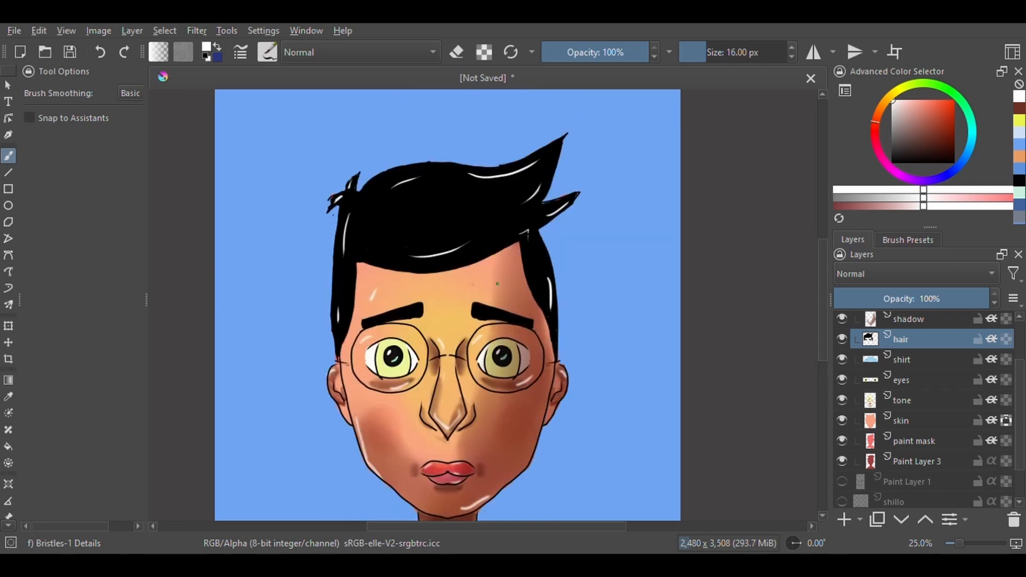
Add a new paint layer above the shirt layer, choose Airbrush Soft at 48.09 px and sample brown from the face shadow.
{"action": "mouse_move", "coordinate": [488, 380]}
{"action": "left_mouse_down"}
{"action": "mouse_move", "coordinate": [483, 308]}
{"action": "mouse_move", "coordinate": [449, 365]}
{"action": "mouse_move", "coordinate": [460, 357]}
{"action": "mouse_move", "coordinate": [453, 289]}
{"action": "left_mouse_up"}
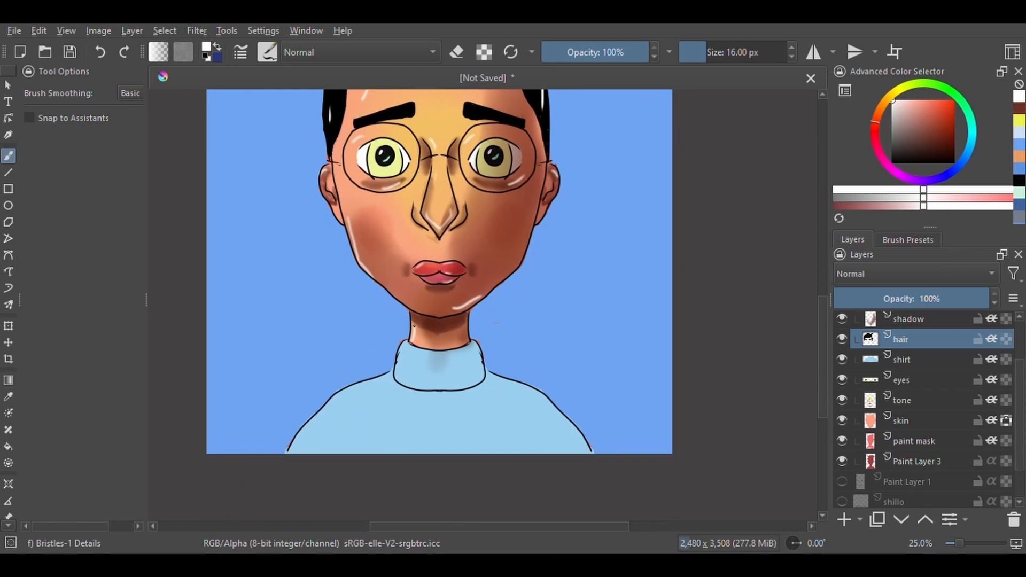
{"action": "left_click", "coordinate": [877, 359]}
{"action": "key", "text": "Insert"}
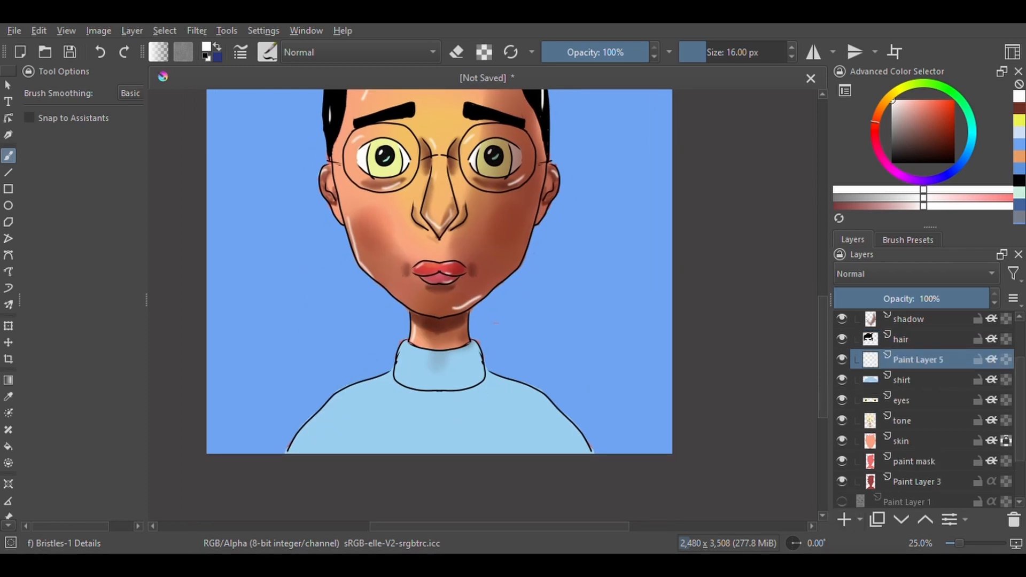
{"action": "right_click", "coordinate": [484, 317]}
{"action": "left_click", "coordinate": [538, 205]}
{"action": "left_click", "coordinate": [719, 53]}
{"action": "left_click", "coordinate": [969, 150]}
{"action": "left_click", "coordinate": [903, 130]}
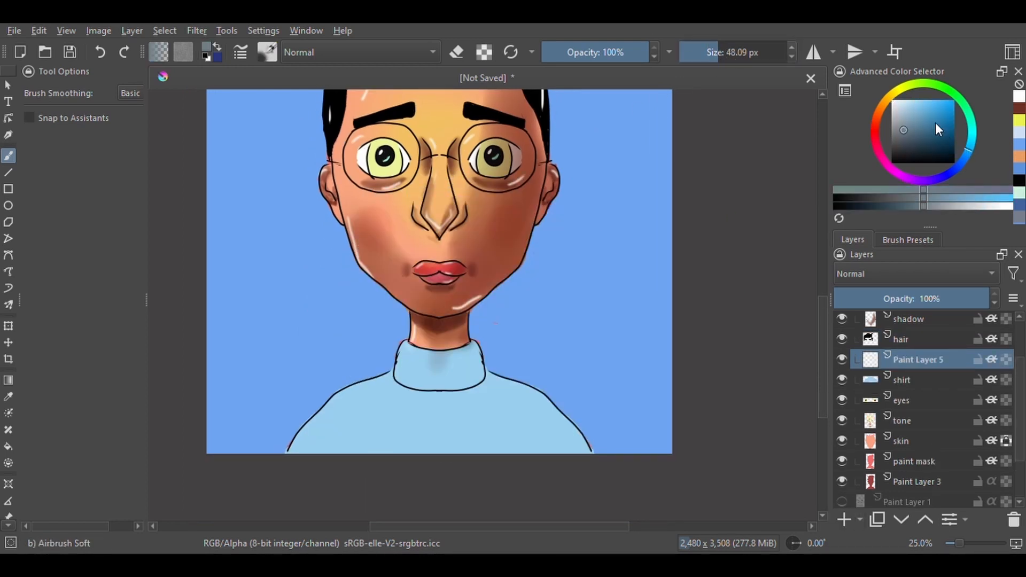
{"action": "left_click", "coordinate": [498, 273], "text": "ctrl"}
{"action": "left_click_drag", "start_coordinate": [407, 347], "coordinate": [471, 348]}
{"action": "key", "text": "ctrl+z"}
{"action": "key", "text": "ctrl+z"}
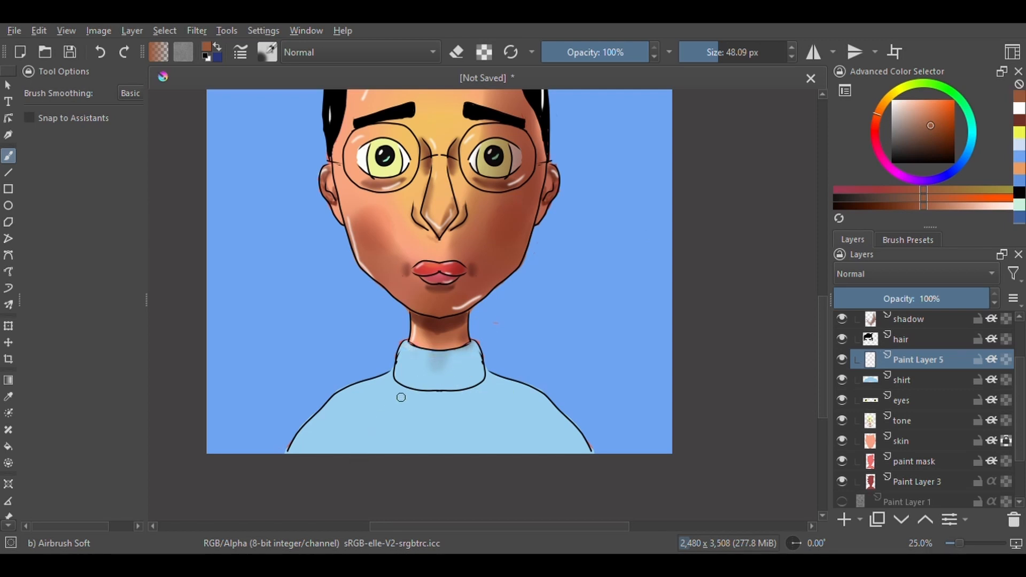
{"action": "left_click_drag", "start_coordinate": [385, 384], "coordinate": [365, 403]}
{"action": "key", "text": "ctrl+z"}
Rename the new layer above the shirt "shadow" and set its blending mode to Multiply.
{"action": "double_click", "coordinate": [860, 358]}
{"action": "type", "text": "shdowa"}
{"action": "key", "text": "Return"}
{"action": "left_click", "coordinate": [917, 274]}
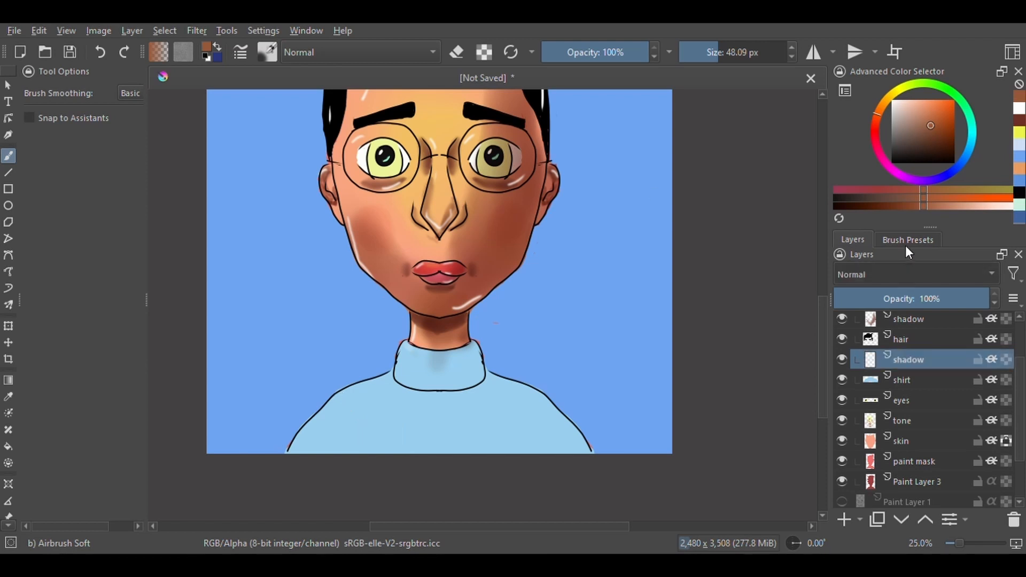
Airbrush shadows at 73.88 px along both shoulders and around the collar of the shirt.
{"action": "left_click", "coordinate": [905, 245]}
{"action": "left_click", "coordinate": [724, 54]}
{"action": "mouse_move", "coordinate": [384, 384]}
{"action": "left_mouse_down"}
{"action": "mouse_move", "coordinate": [353, 396]}
{"action": "mouse_move", "coordinate": [366, 394]}
{"action": "left_mouse_up"}
{"action": "mouse_move", "coordinate": [491, 376]}
{"action": "left_mouse_down"}
{"action": "mouse_move", "coordinate": [549, 402]}
{"action": "mouse_move", "coordinate": [582, 446]}
{"action": "left_mouse_up"}
{"action": "left_click_drag", "start_coordinate": [415, 352], "coordinate": [473, 356]}
{"action": "key", "text": "ctrl+z"}
{"action": "mouse_move", "coordinate": [394, 377]}
{"action": "left_mouse_down"}
{"action": "mouse_move", "coordinate": [420, 386]}
{"action": "mouse_move", "coordinate": [479, 377]}
{"action": "left_mouse_up"}
{"action": "left_click_drag", "start_coordinate": [455, 394], "coordinate": [391, 386]}
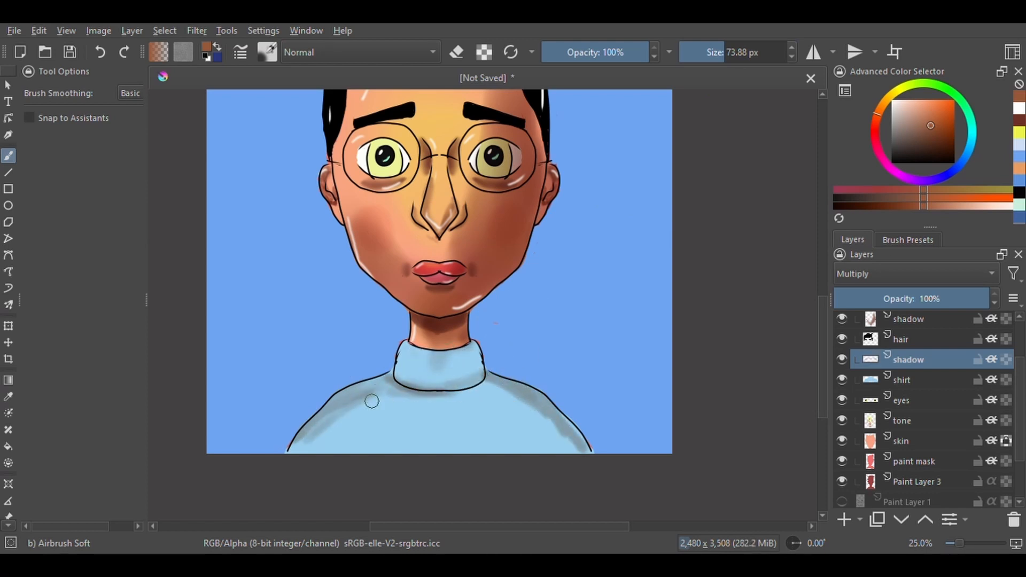
{"action": "left_click_drag", "start_coordinate": [371, 382], "coordinate": [356, 384]}
{"action": "left_click_drag", "start_coordinate": [541, 407], "coordinate": [511, 394]}
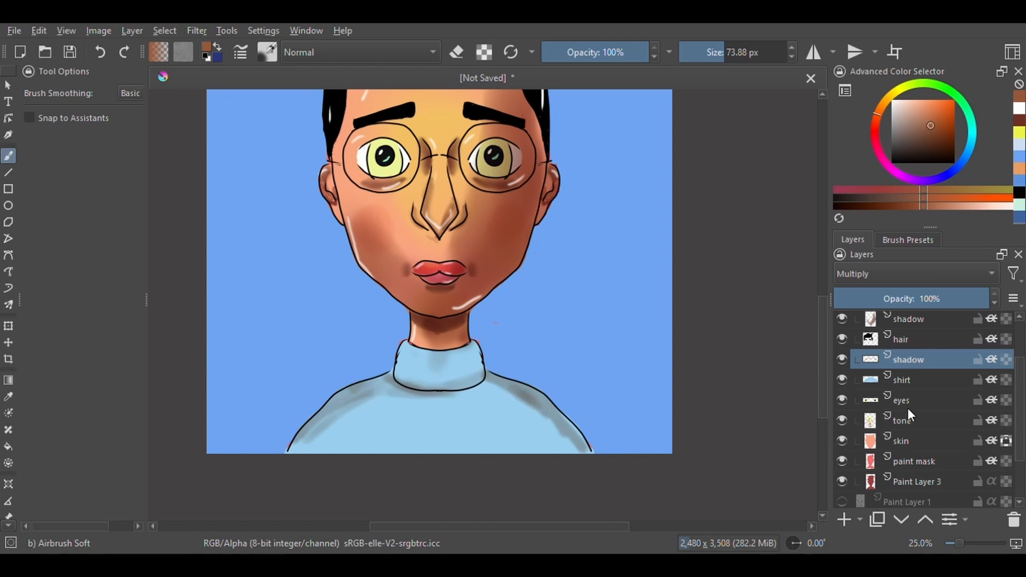
Erase the red spill beside the collar on the paint mask layer with Eraser Circle at 50 px.
{"action": "left_click", "coordinate": [908, 460]}
{"action": "right_click", "coordinate": [619, 331]}
{"action": "left_click", "coordinate": [548, 217]}
{"action": "key", "text": "plus"}
{"action": "key", "text": "plus"}
{"action": "key", "text": "plus"}
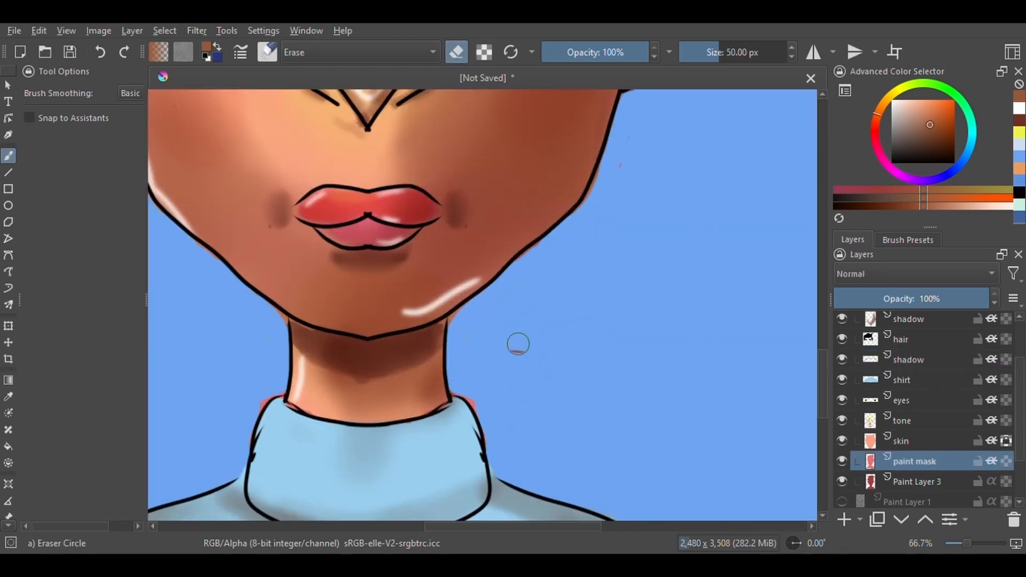
{"action": "mouse_move", "coordinate": [479, 406]}
{"action": "left_mouse_down"}
{"action": "mouse_move", "coordinate": [460, 390]}
{"action": "mouse_move", "coordinate": [473, 416]}
{"action": "left_mouse_up"}
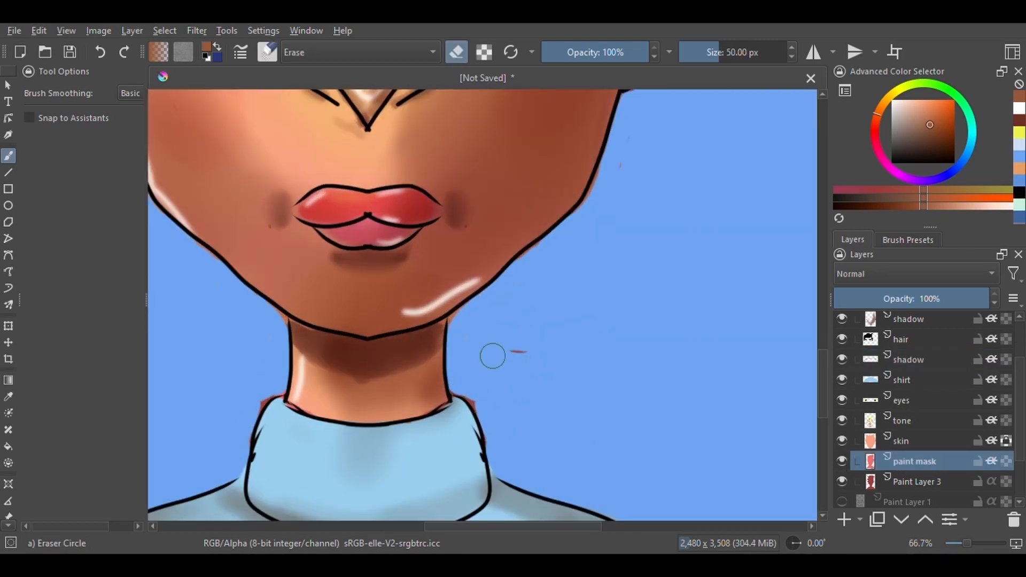
Check the tone and skin layers by toggling visibility, then erase the remaining red spill around the collar on Paint Layer 3.
{"action": "left_click", "coordinate": [842, 420]}
{"action": "left_click", "coordinate": [842, 420]}
{"action": "left_click", "coordinate": [842, 440]}
{"action": "left_click", "coordinate": [842, 440]}
{"action": "left_click", "coordinate": [901, 440]}
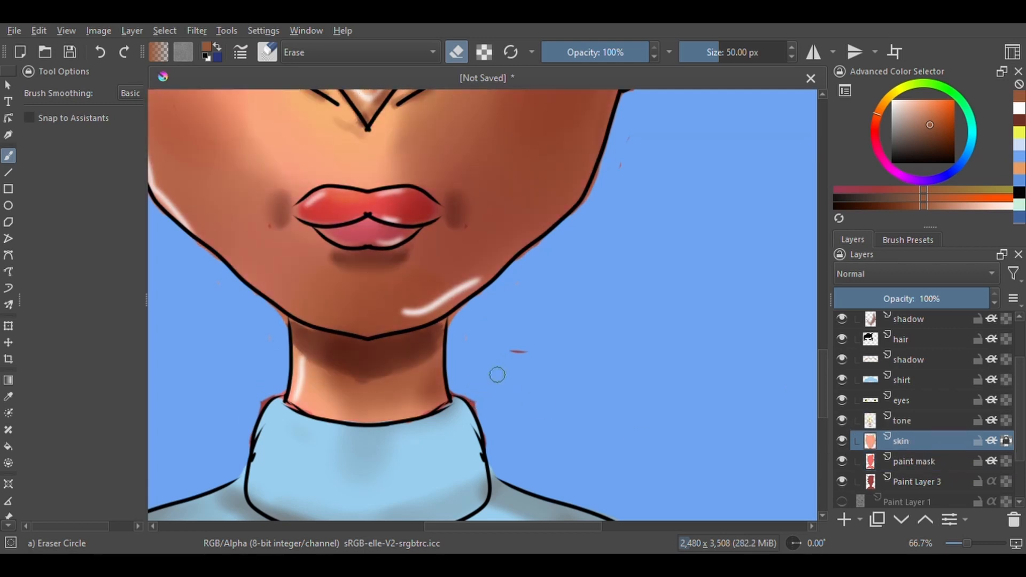
{"action": "key", "text": "Page_Down"}
{"action": "key", "text": "Page_Down"}
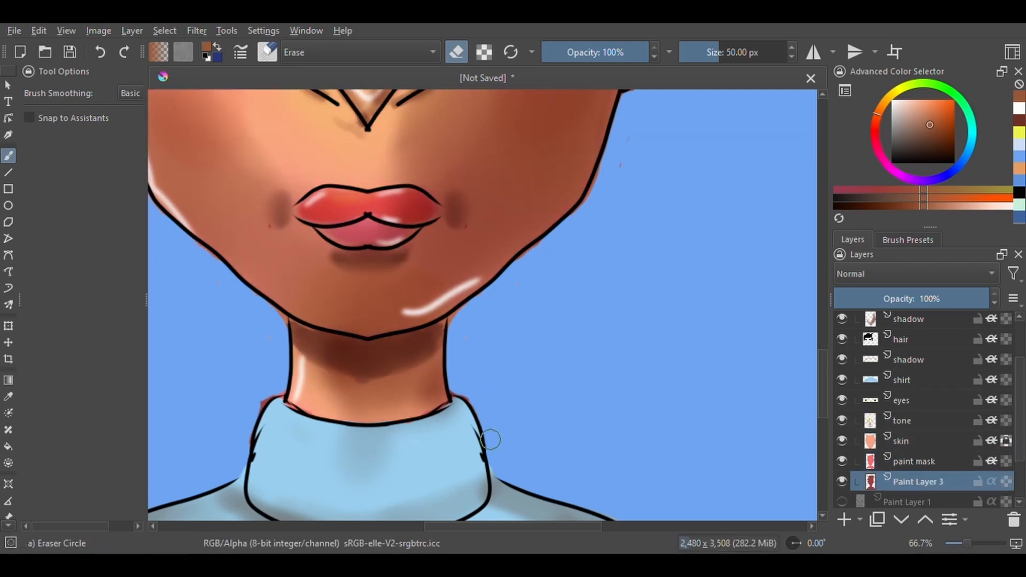
{"action": "left_click_drag", "start_coordinate": [478, 405], "coordinate": [460, 390]}
{"action": "mouse_move", "coordinate": [272, 382]}
{"action": "left_mouse_down"}
{"action": "mouse_move", "coordinate": [246, 422]}
{"action": "mouse_move", "coordinate": [267, 391]}
{"action": "left_mouse_up"}
Examine the whole portrait at a reduced zoom.
{"action": "key", "text": "minus"}
{"action": "key", "text": "minus"}
{"action": "key", "text": "minus"}
{"action": "key", "text": "minus"}
{"action": "key", "text": "minus"}
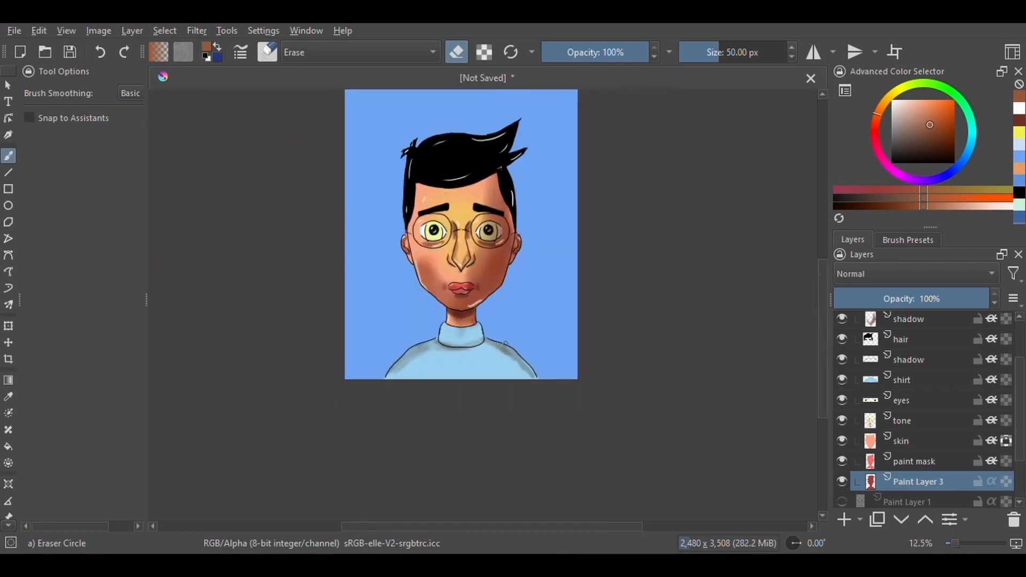
{"action": "key", "text": "plus"}
{"action": "key", "text": "plus"}
{"action": "key", "text": "plus"}
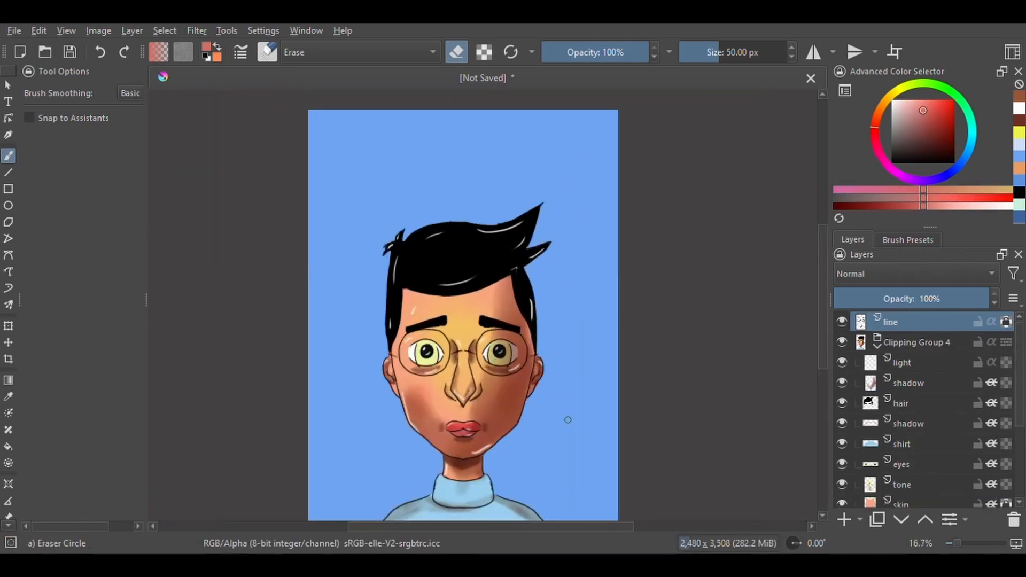
{"action": "left_click_drag", "start_coordinate": [567, 430], "coordinate": [569, 404]}
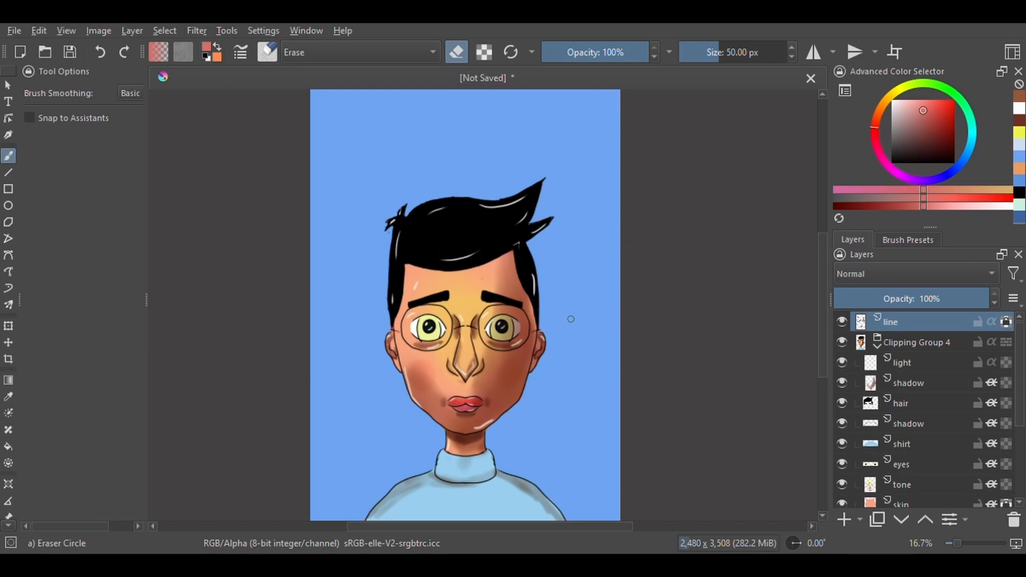
Sign the artwork in black beside the neck on Paint Layer 3 with Ink-3 Gpen at 8.35 px.
{"action": "left_click", "coordinate": [934, 104]}
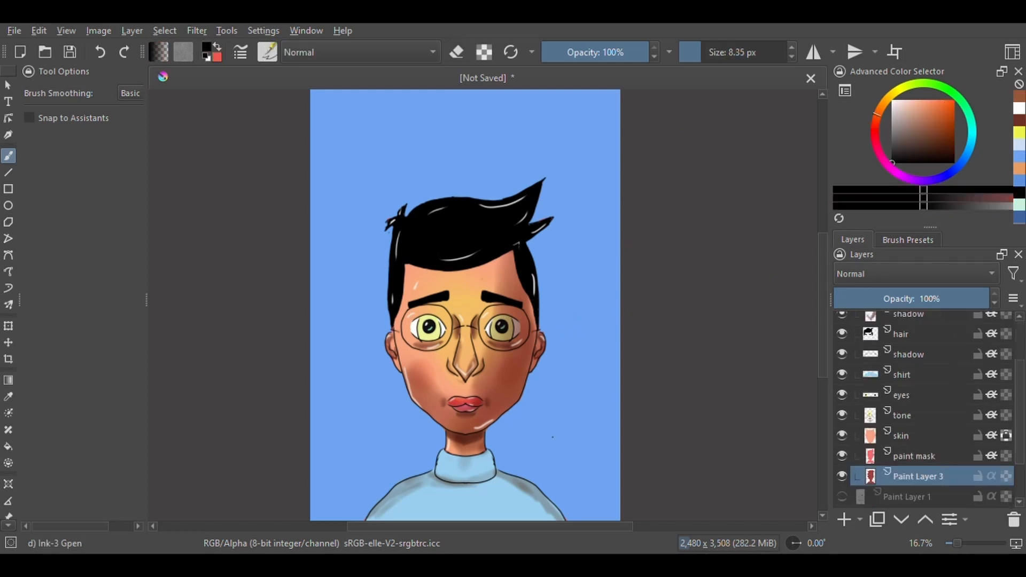
{"action": "left_click_drag", "start_coordinate": [534, 451], "coordinate": [556, 433]}
{"action": "left_click_drag", "start_coordinate": [519, 465], "coordinate": [577, 431]}
{"action": "left_click_drag", "start_coordinate": [560, 452], "coordinate": [567, 461]}
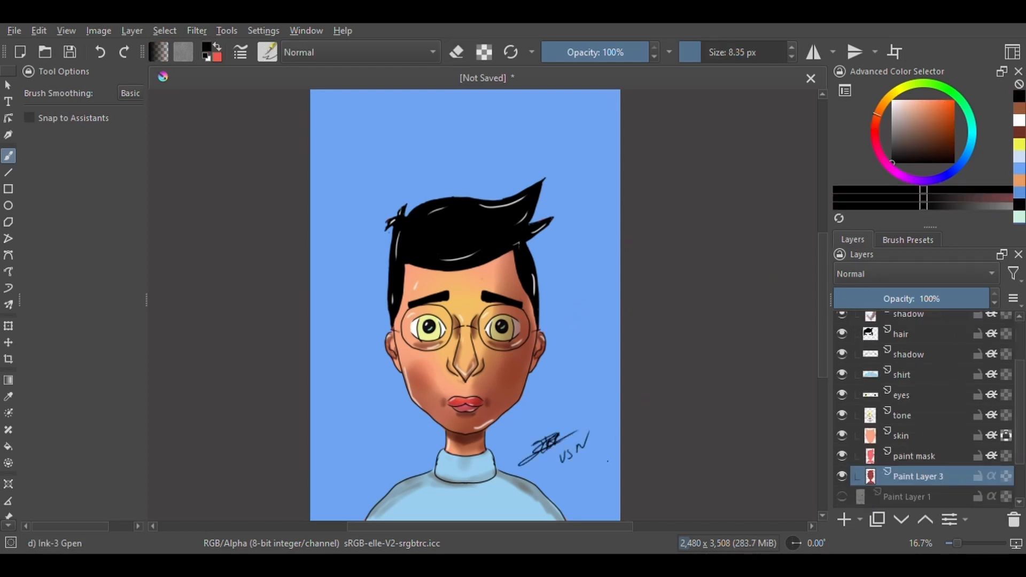